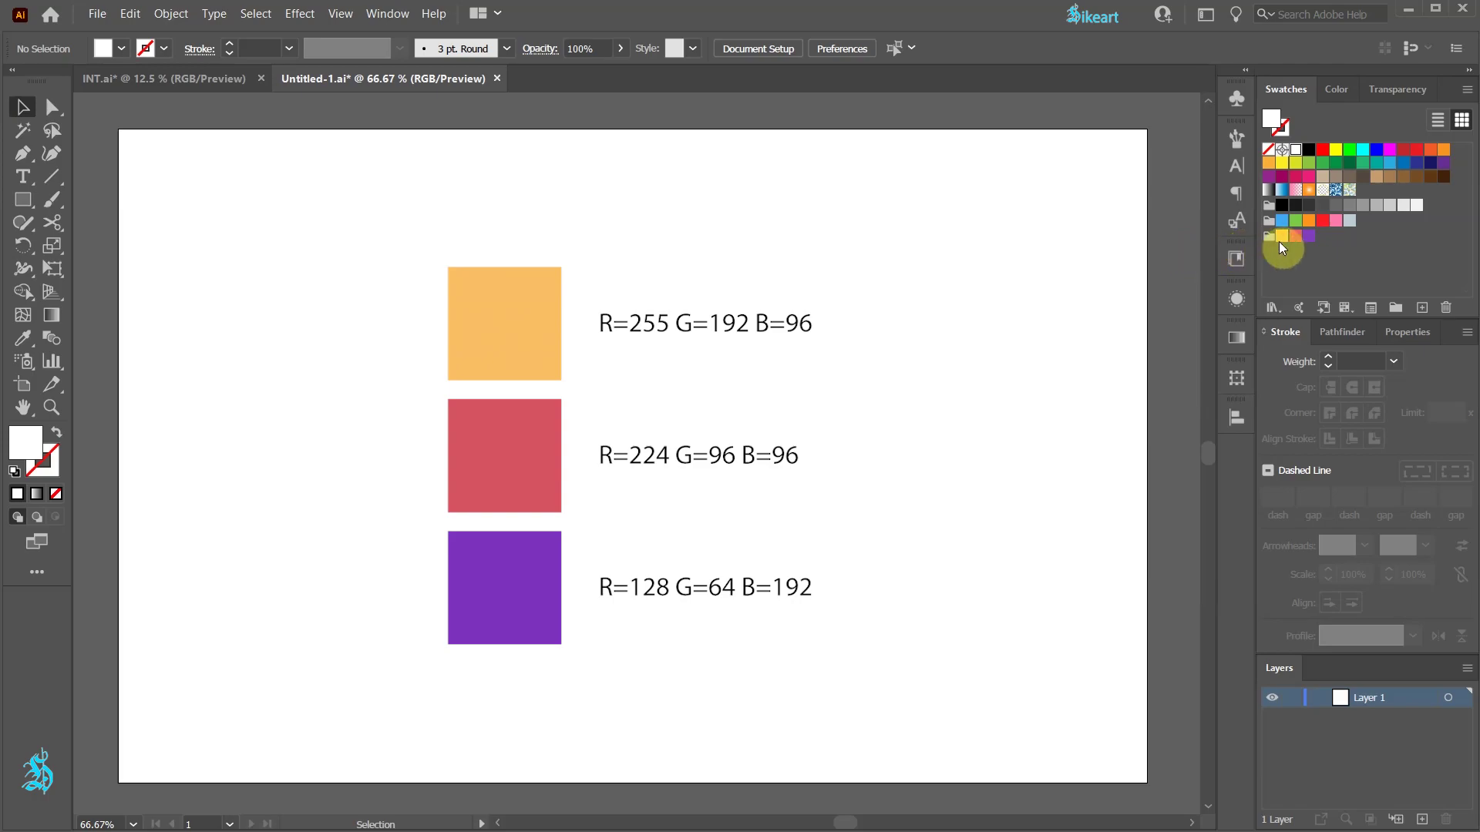
- Draw a rectangle covering the whole artboard, filled with the R=255 G=192 B=96 swatch
click(1282, 242)
key(m)
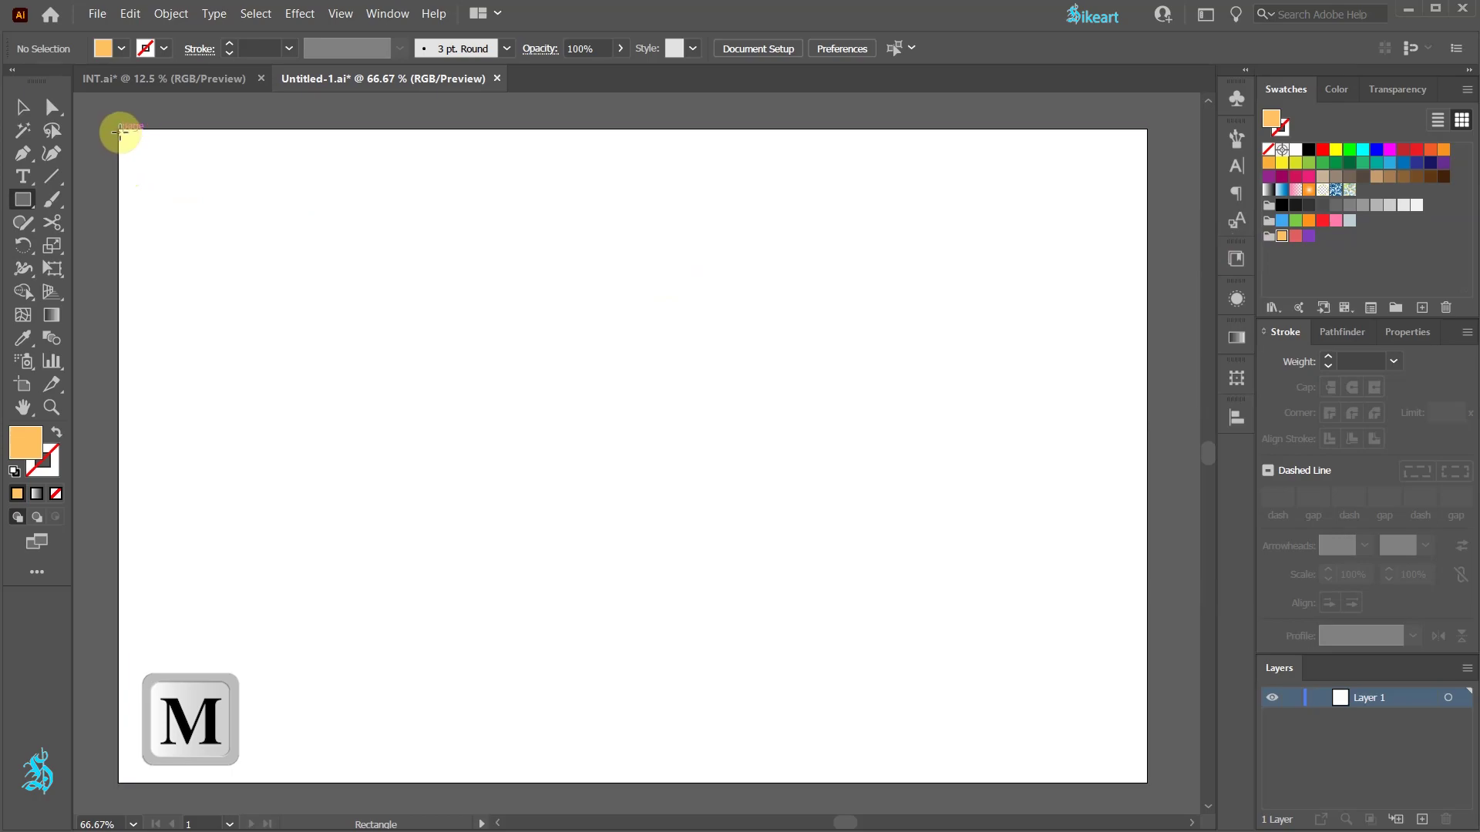
drag(117, 130, 1146, 785)
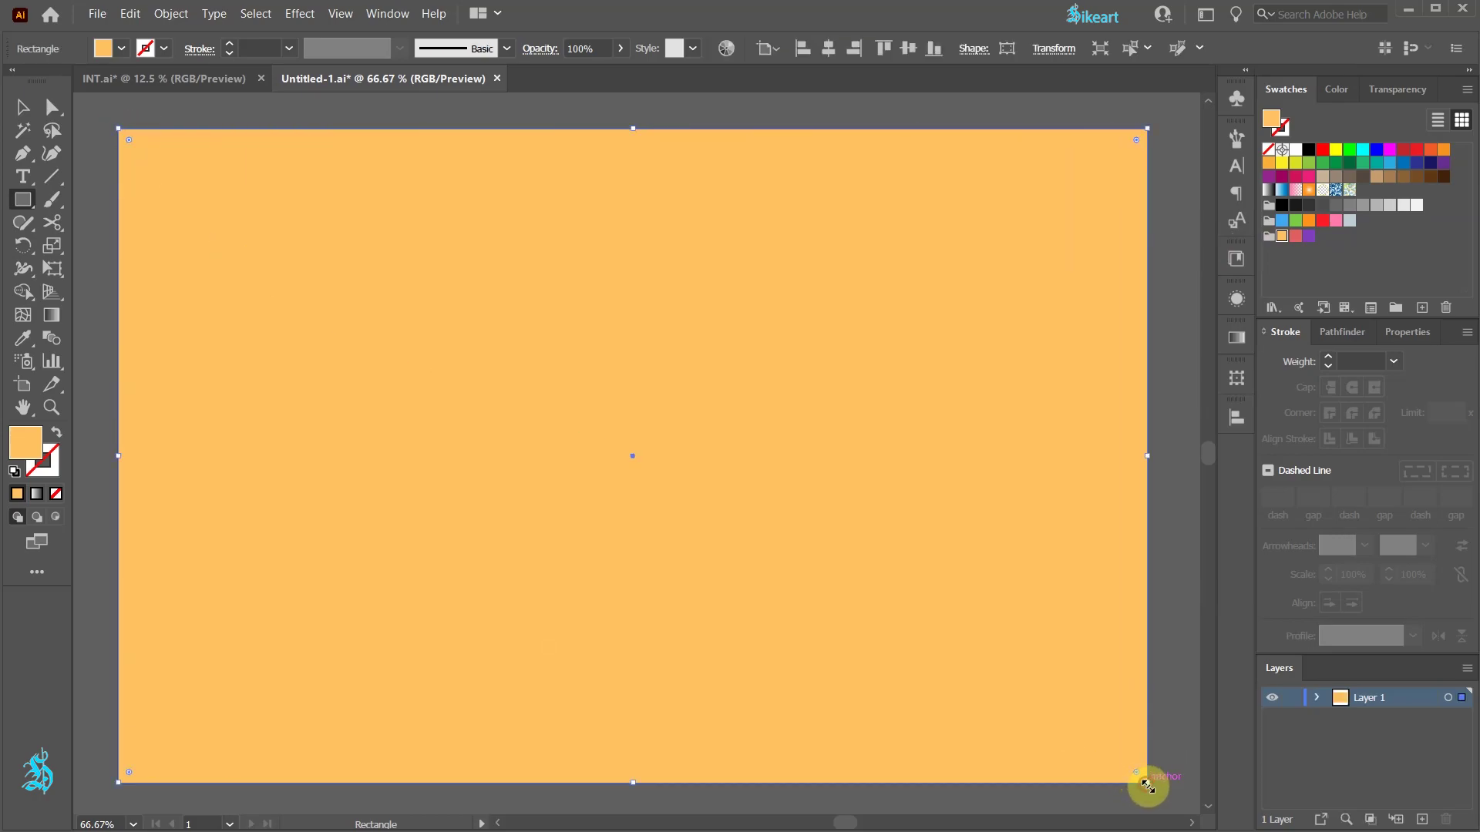
- Apply a linear gradient to the rectangle and give its end stop the purple R=128 G=64 B=192 swatch
click(1238, 338)
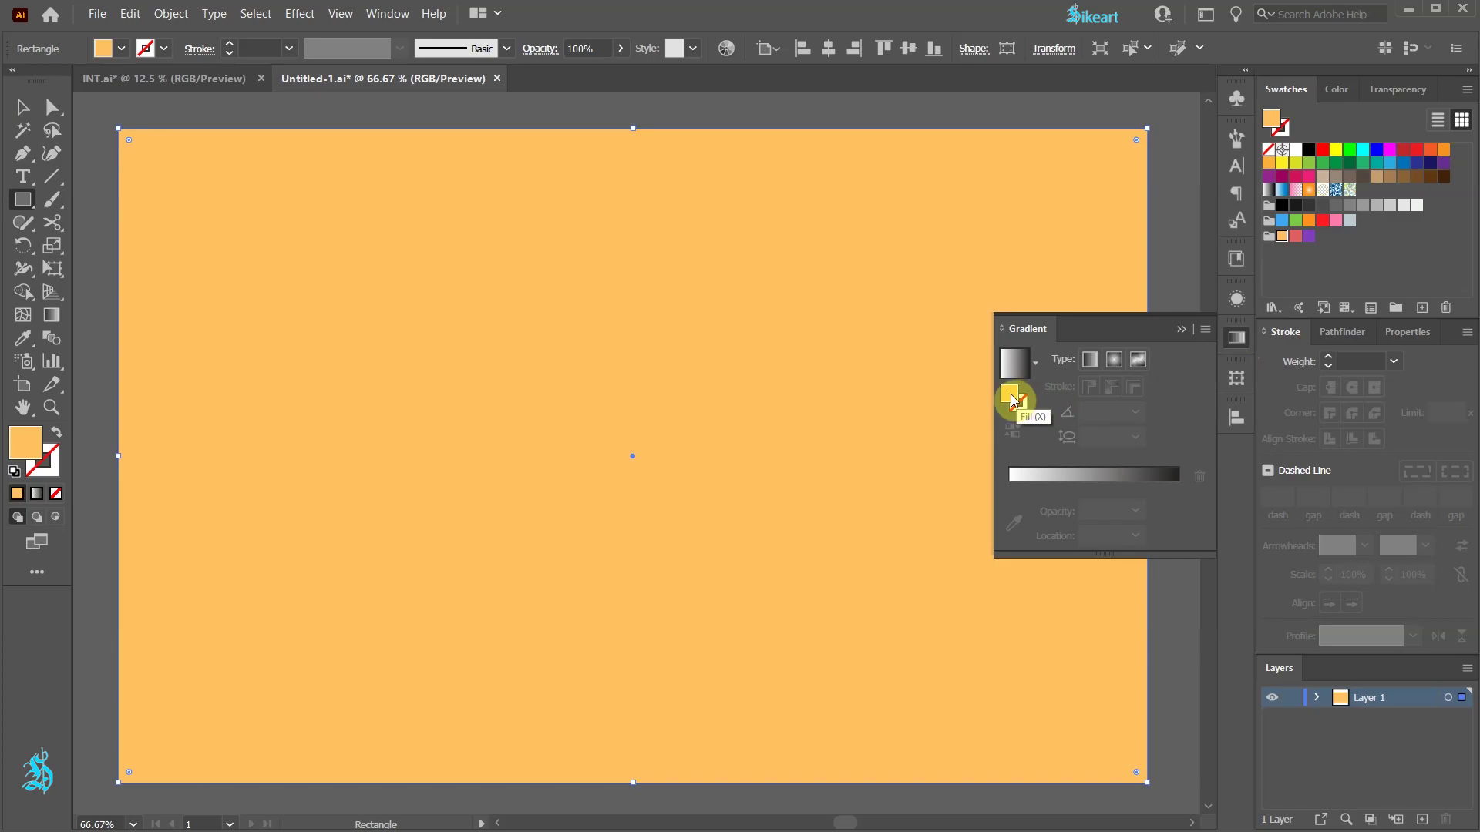
click(1007, 491)
click(1177, 510)
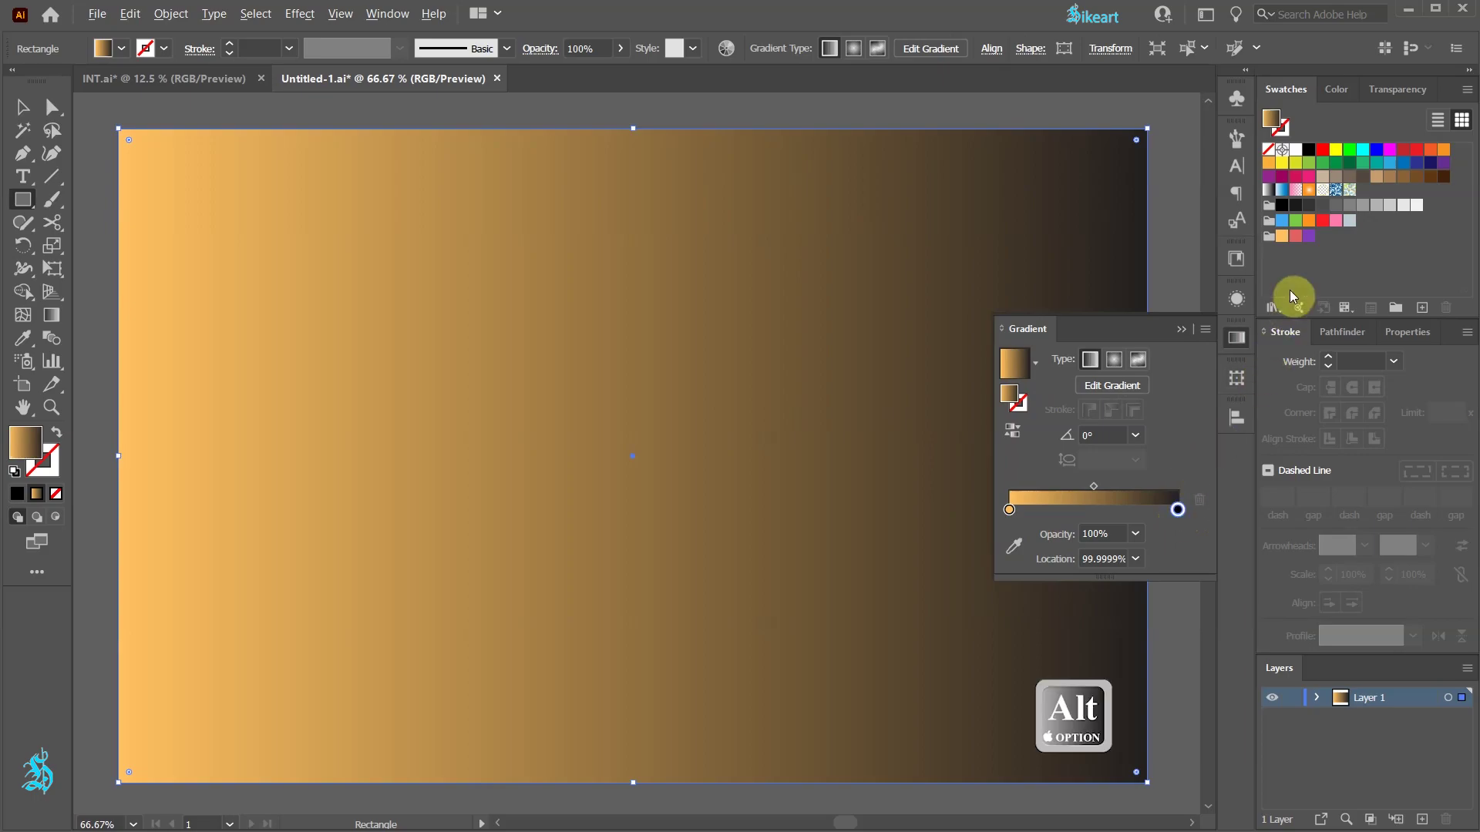
alt+click(1310, 237)
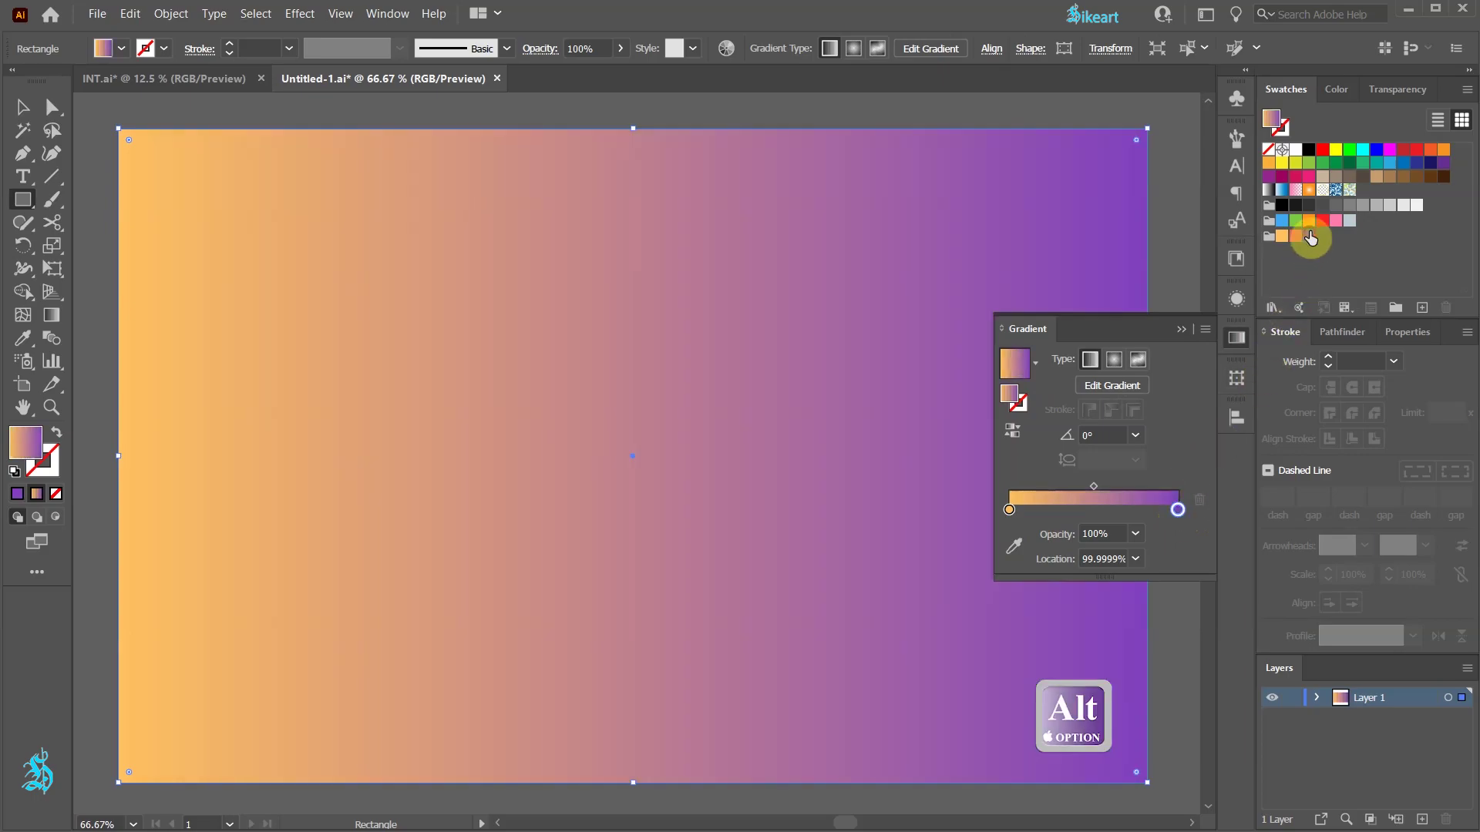
- Add a middle gradient stop at 50% location and colour it with the R=224 G=96 B=96 swatch
click(1097, 511)
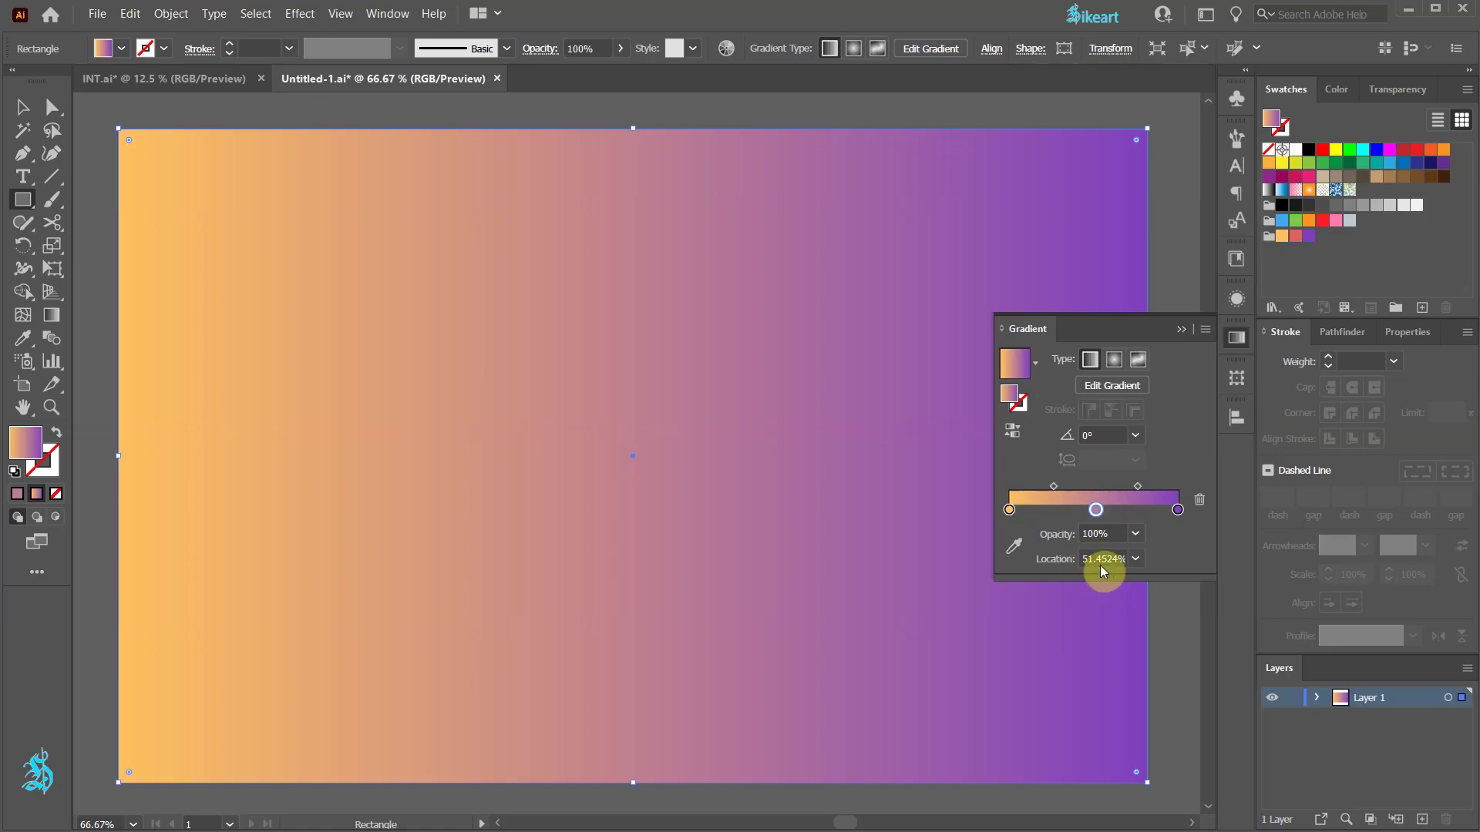
click(1136, 559)
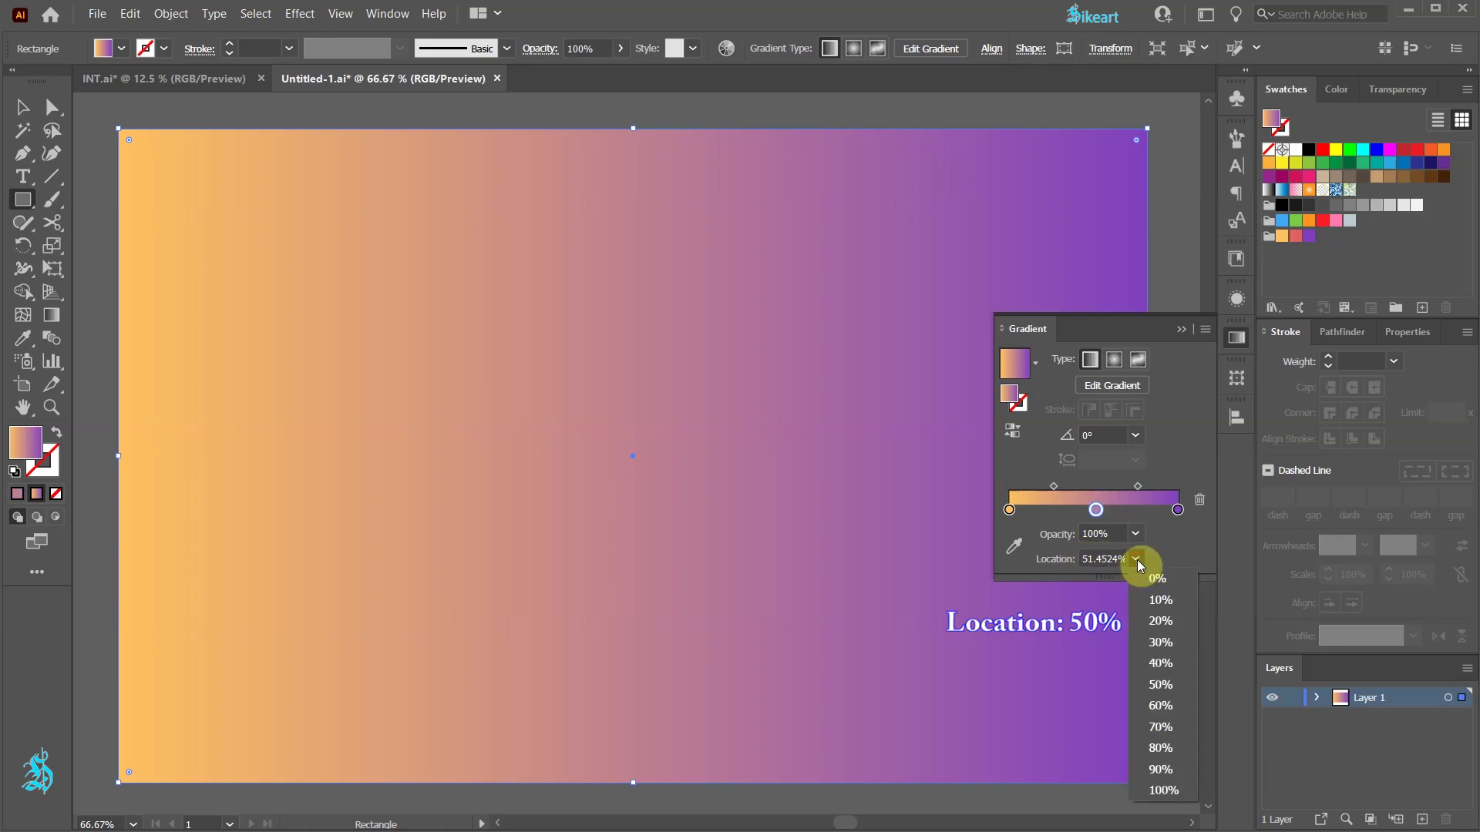
click(1163, 683)
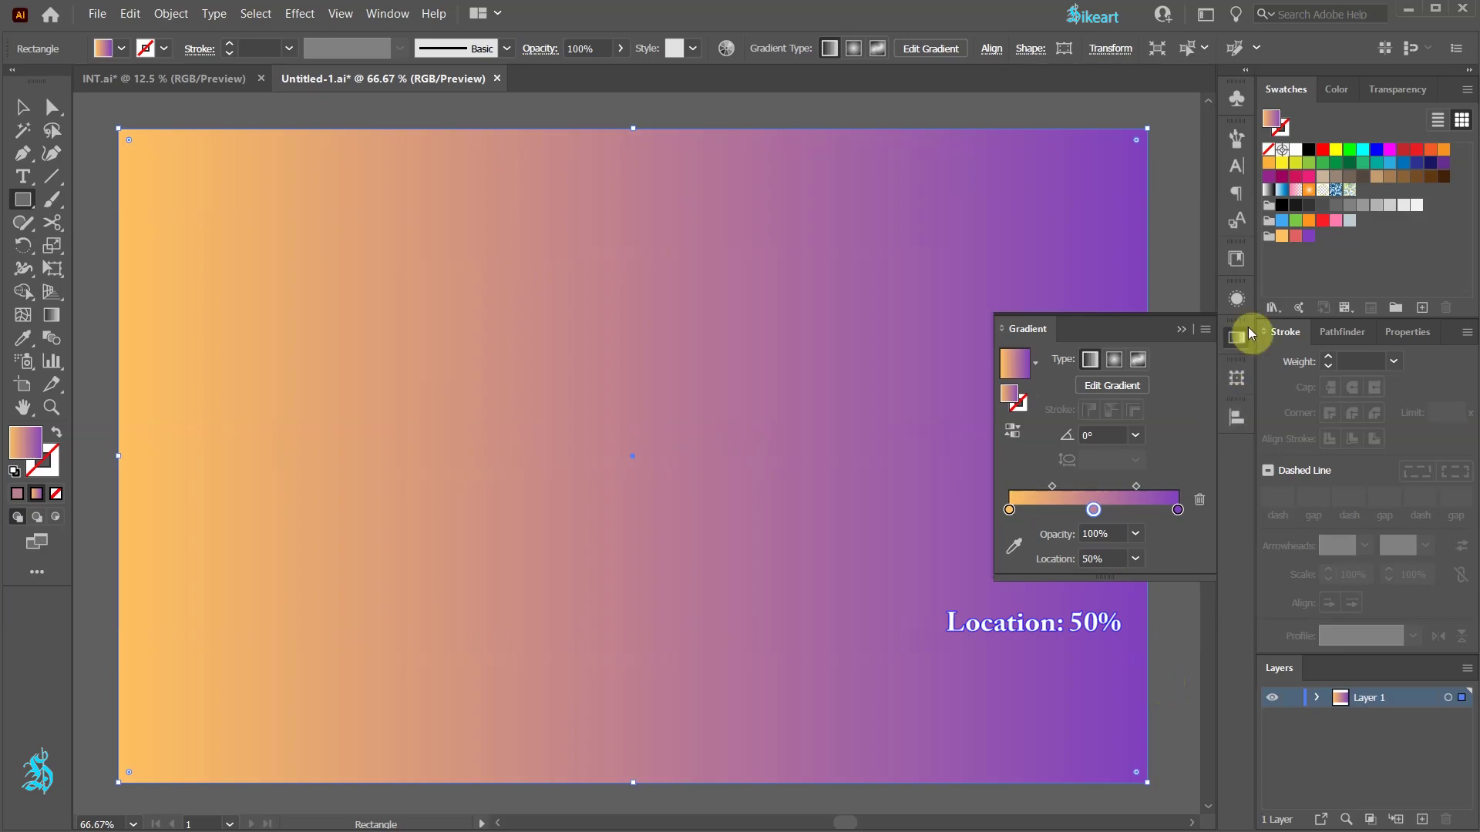
alt+click(1297, 242)
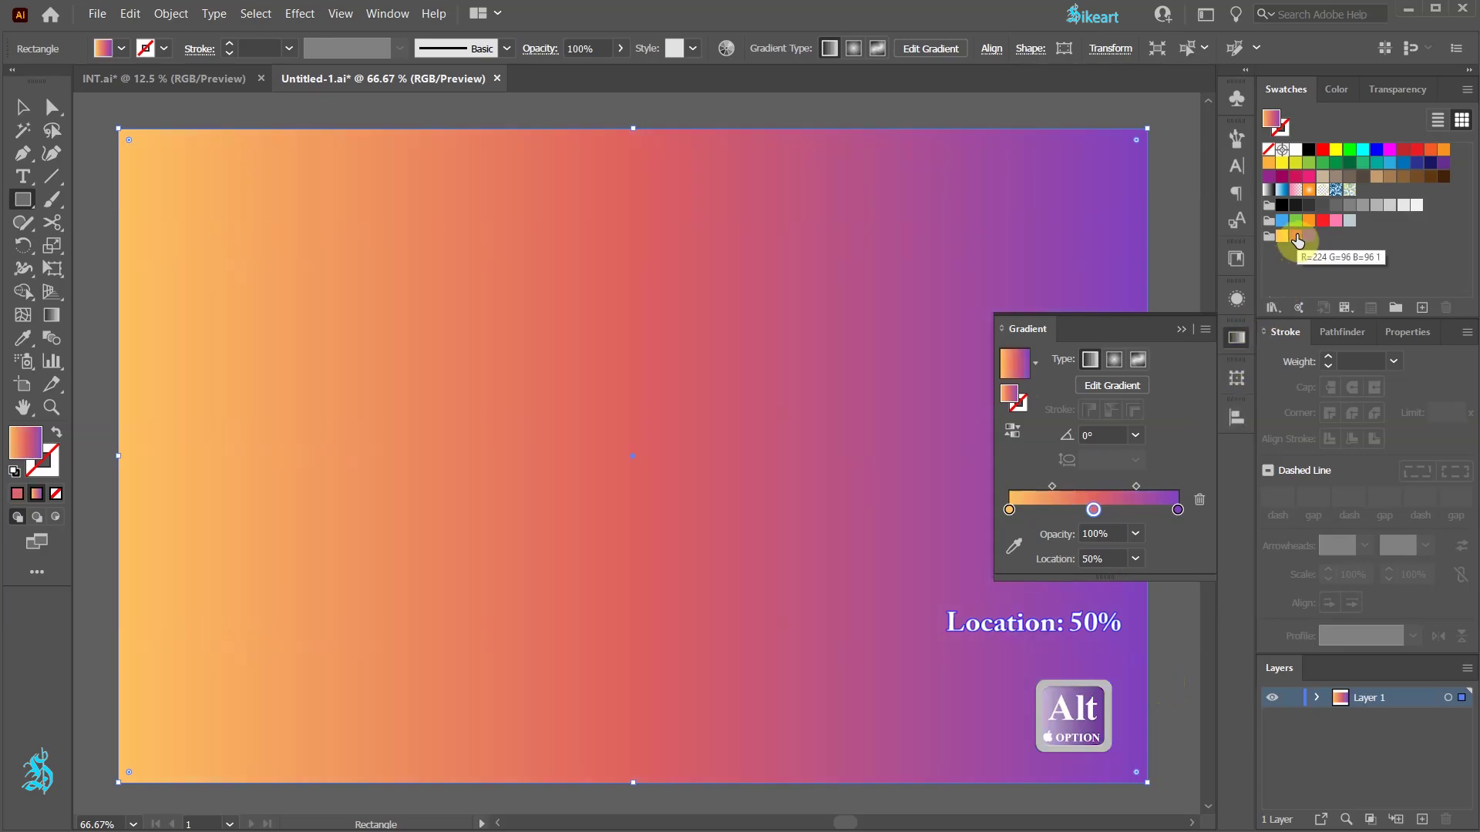
click(1183, 330)
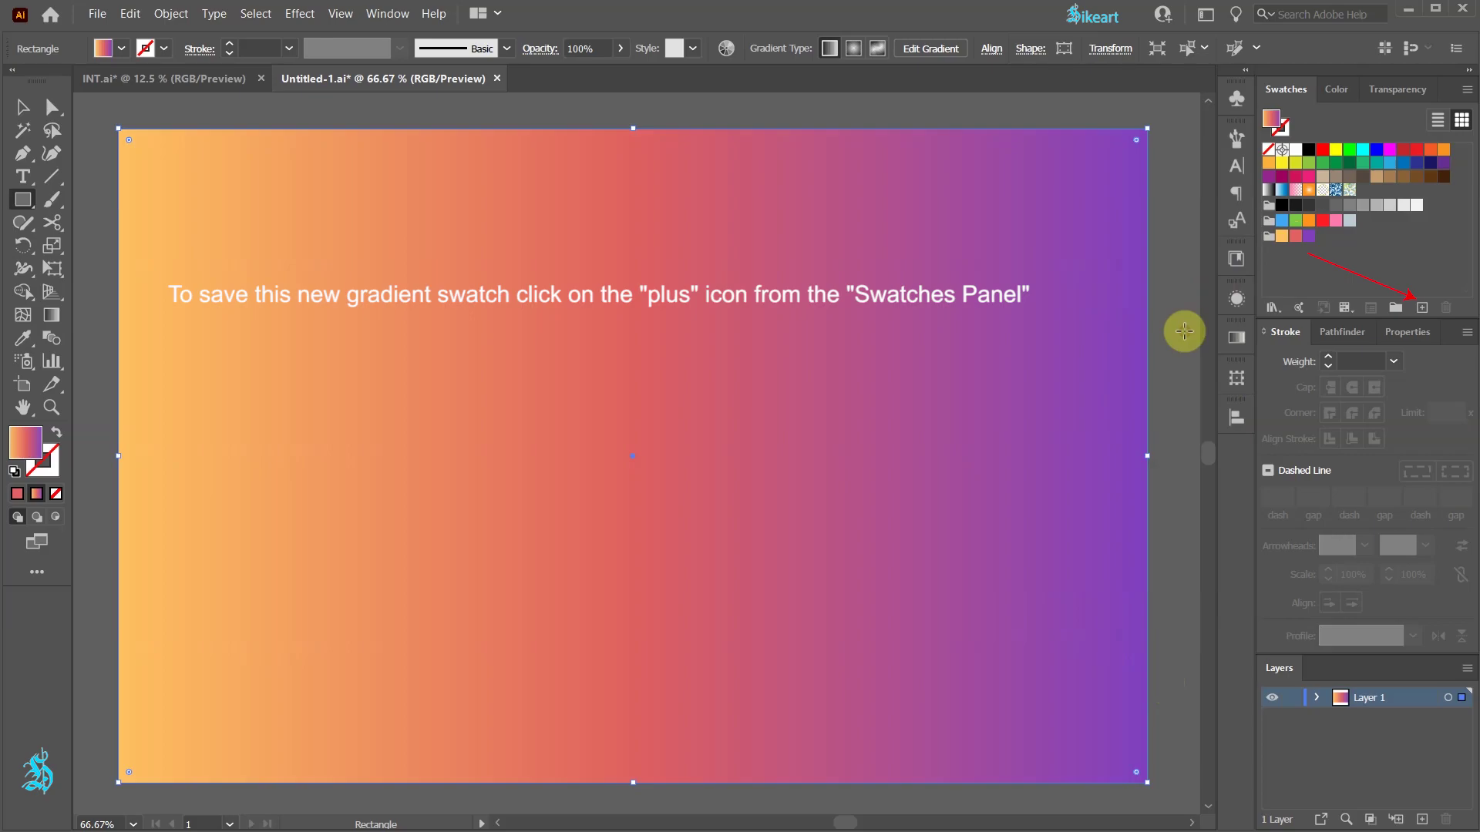
- Redirect the gradient diagonally from the rectangle's lower-left corner to its upper-right corner
key(g)
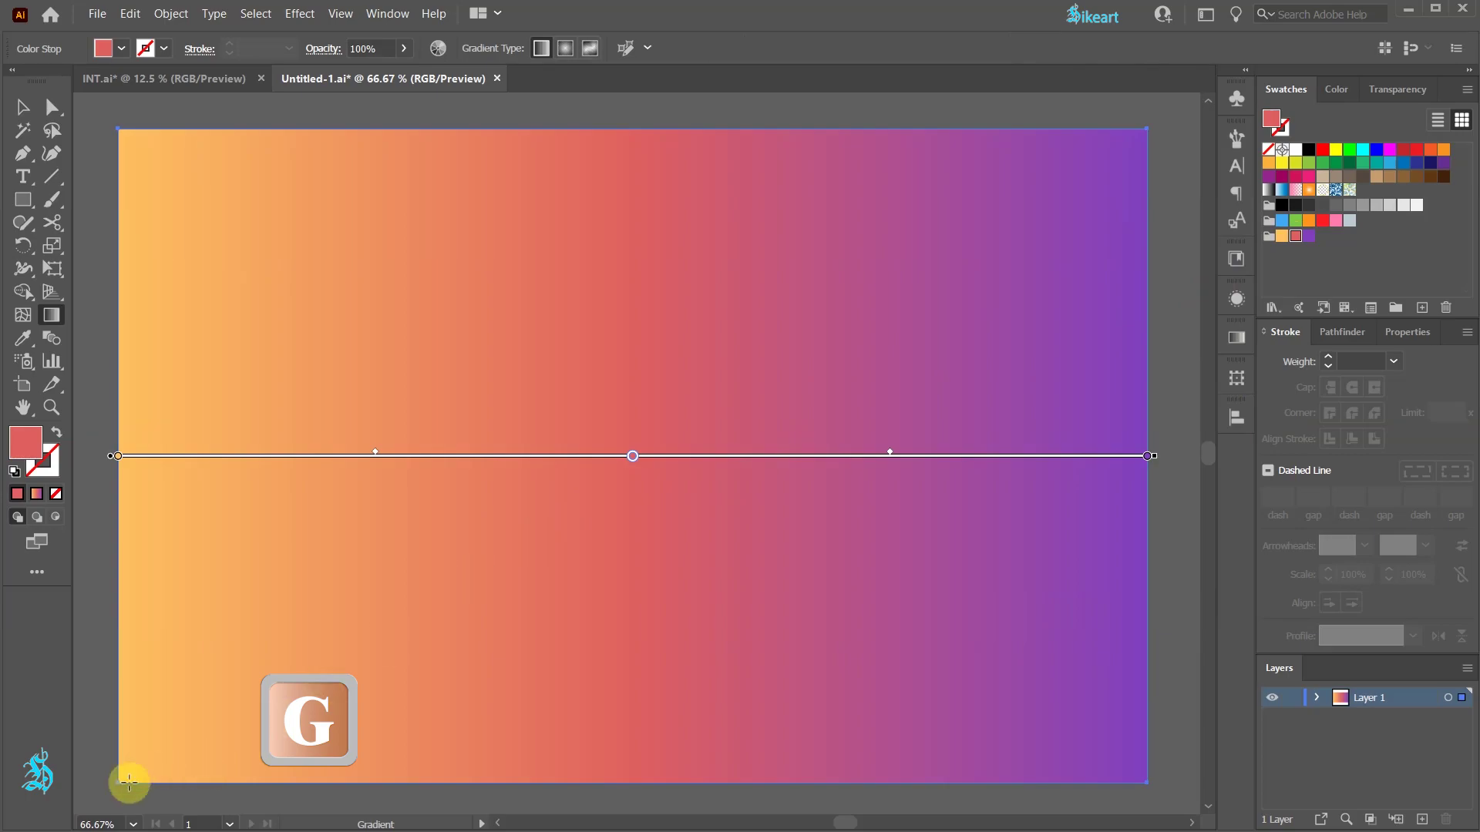
mouse_move(120, 786)
mouse_down()
mouse_move(1089, 218)
mouse_move(1144, 130)
mouse_up()
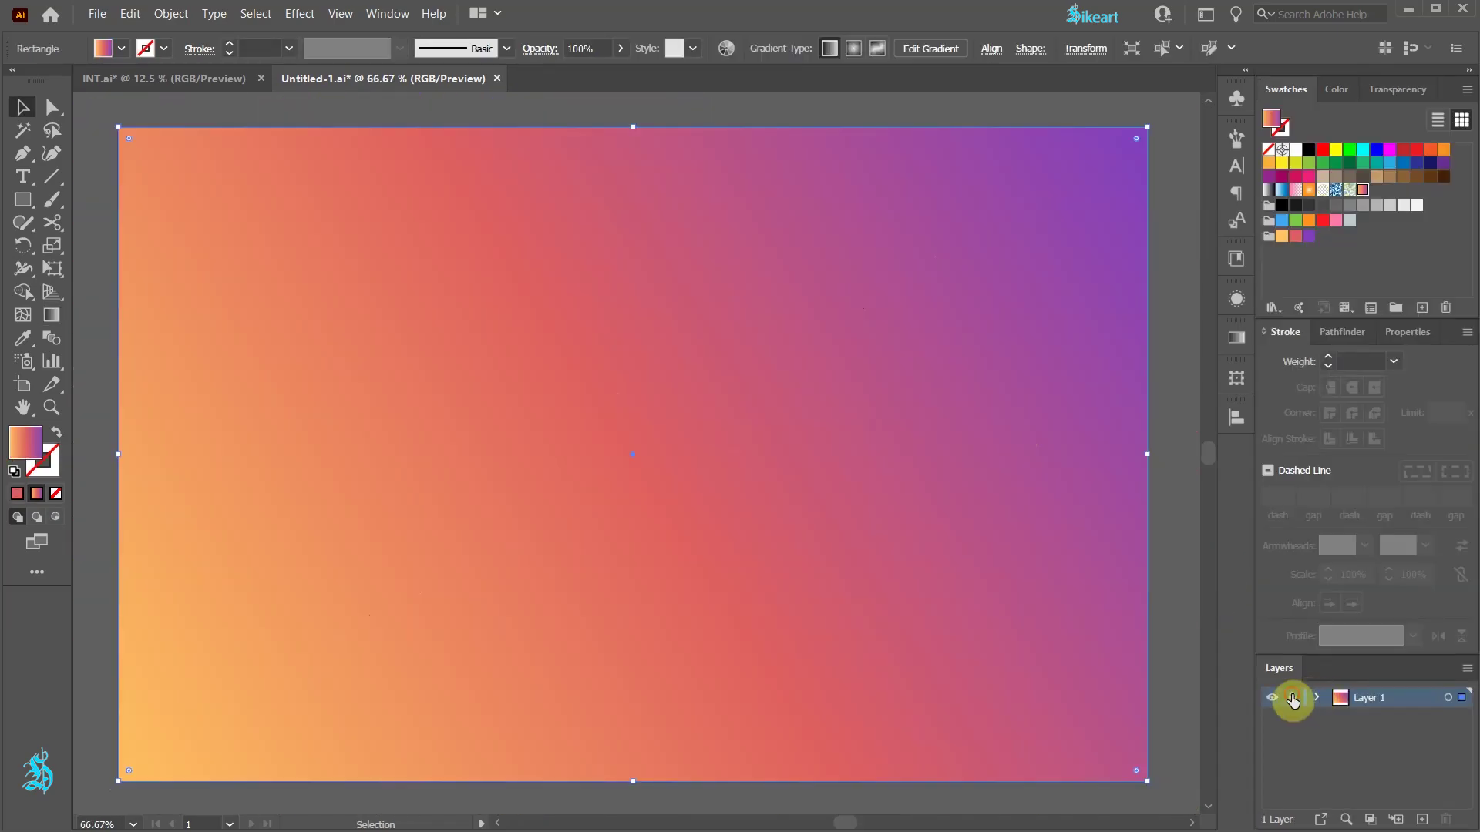
- Lock Layer 1 and create a new layer above it
click(1294, 699)
click(1422, 820)
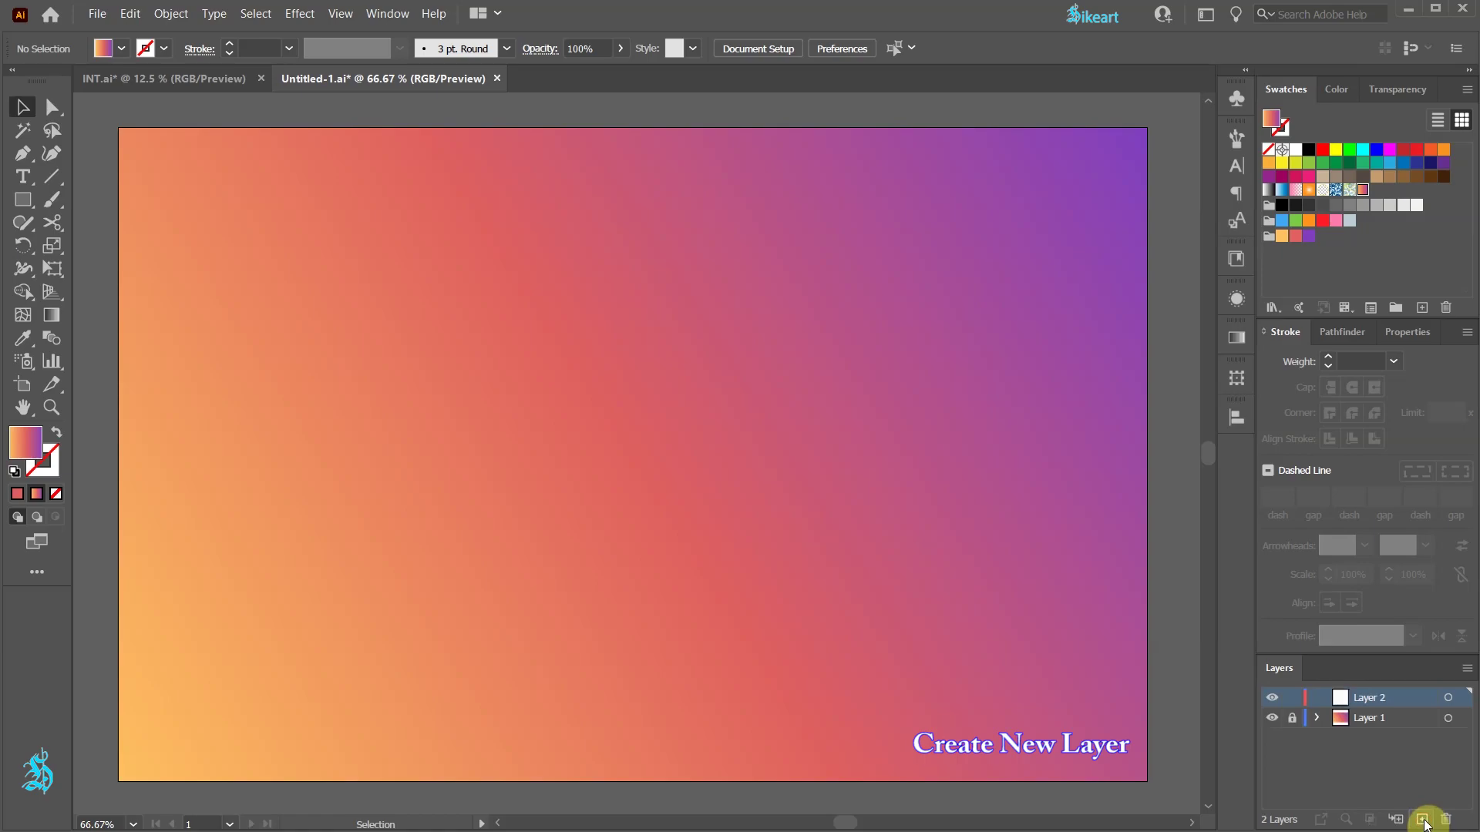
- Draw a diagonal line about 1560 px long across the artboard's right part, with the gradient as stroke and no fill
key(ctrl+minus)
key(ctrl+minus)
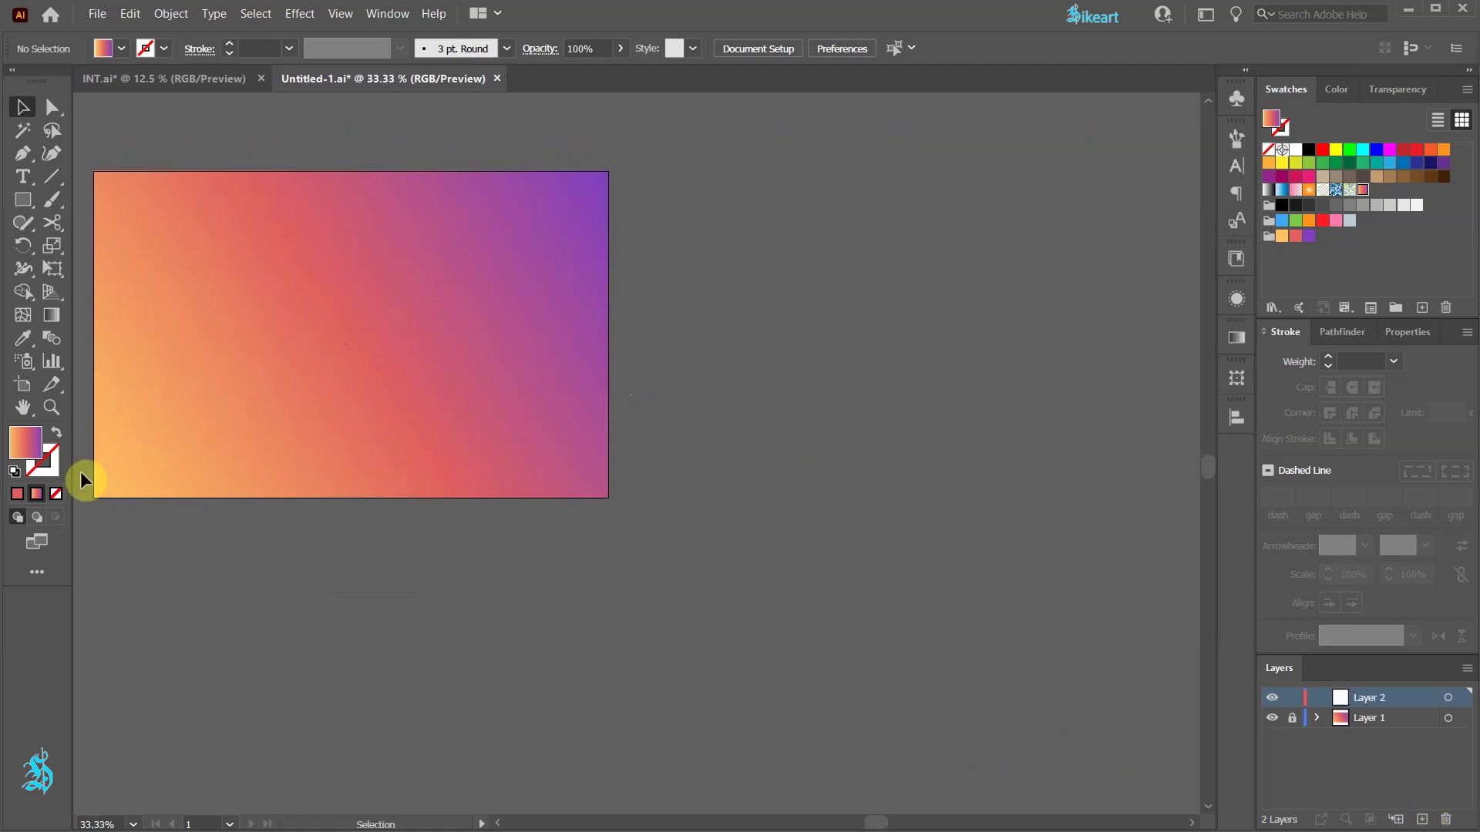
click(53, 437)
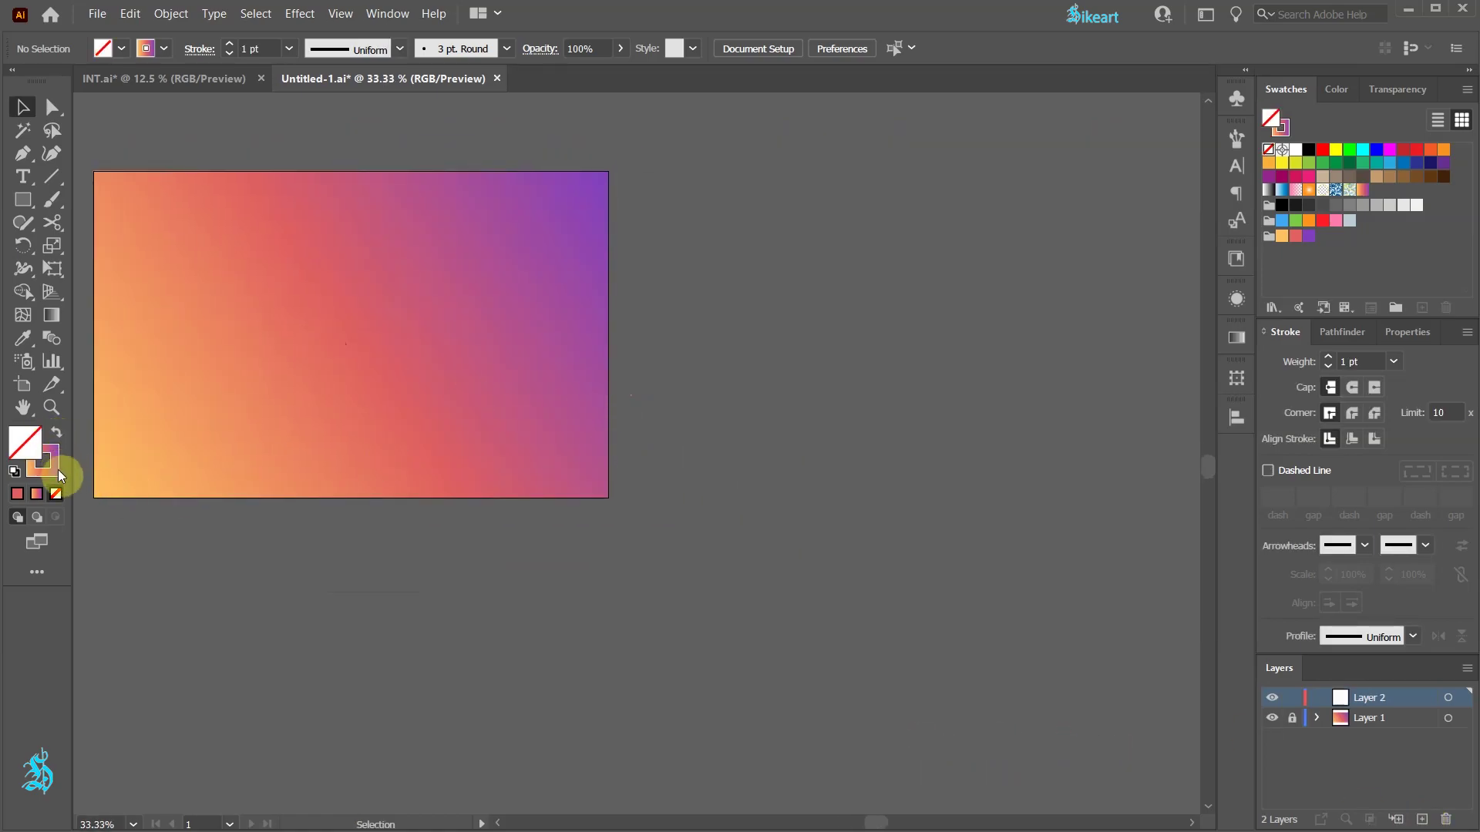
click(57, 470)
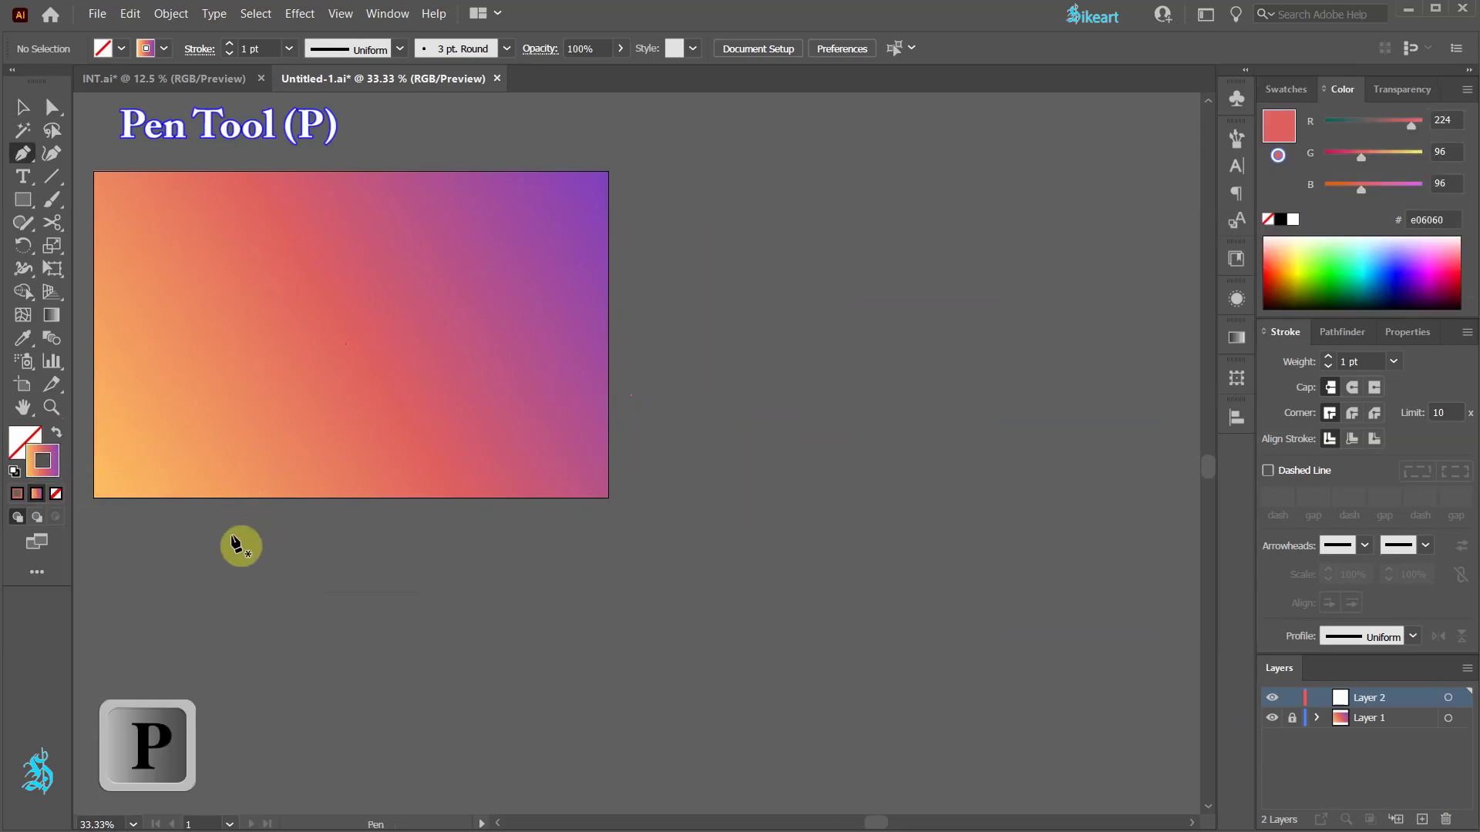
click(332, 540)
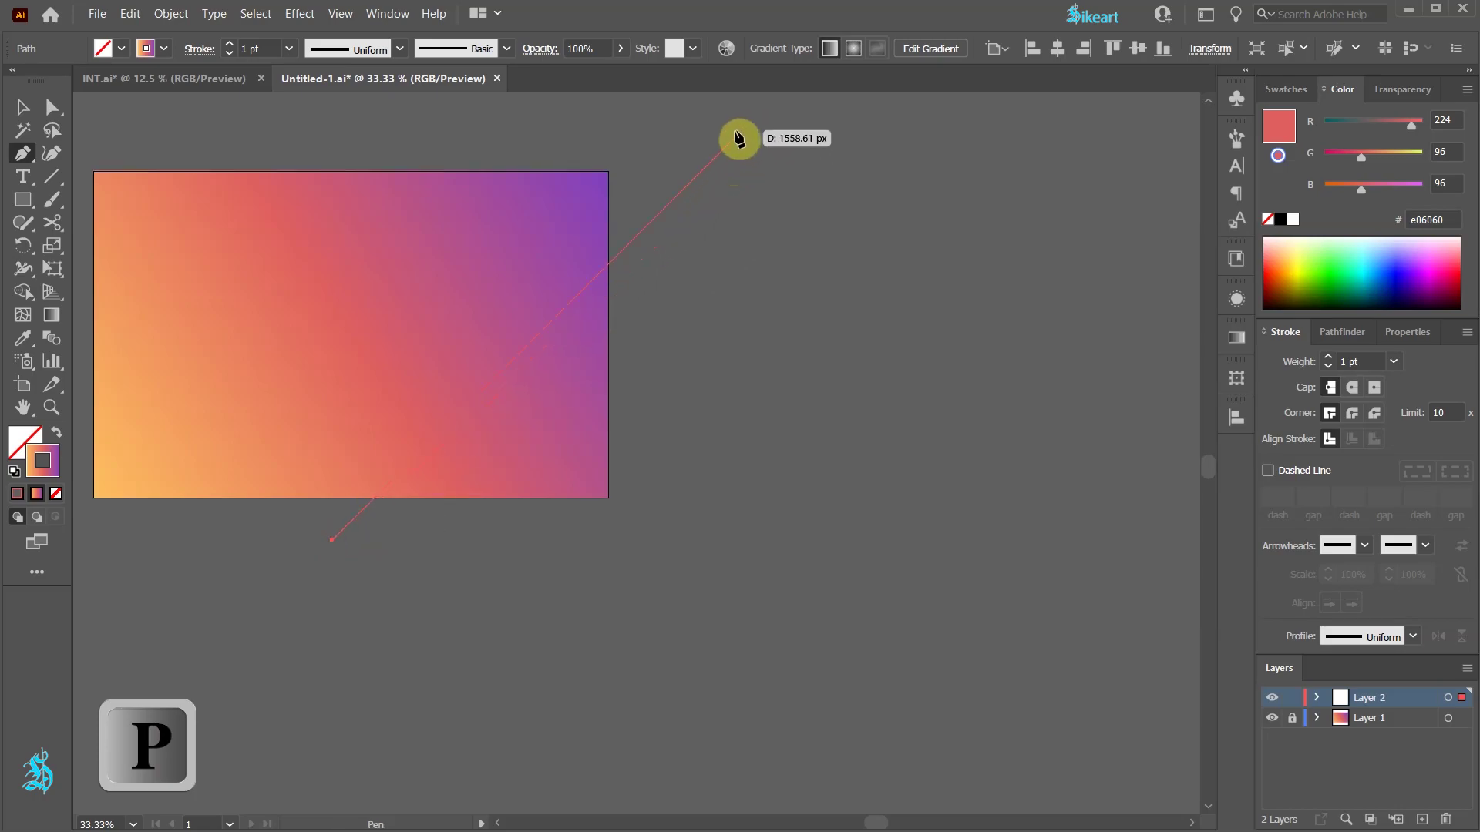
click(734, 137)
ctrl+click(807, 278)
key(v)
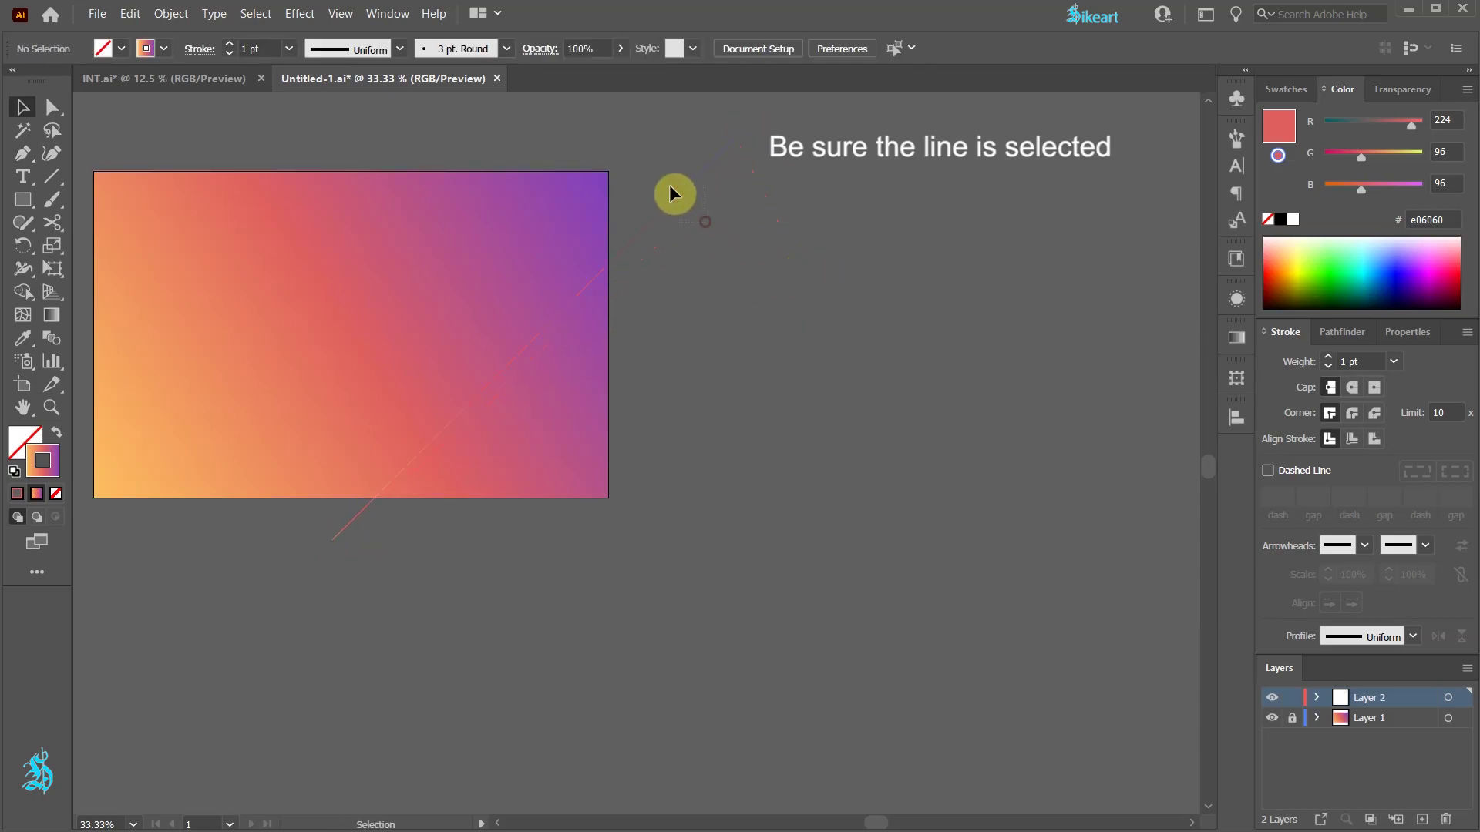
- Turn the diagonal line into a grid repeat and tighten its horizontal spacing to about -1071 px
click(671, 193)
click(170, 13)
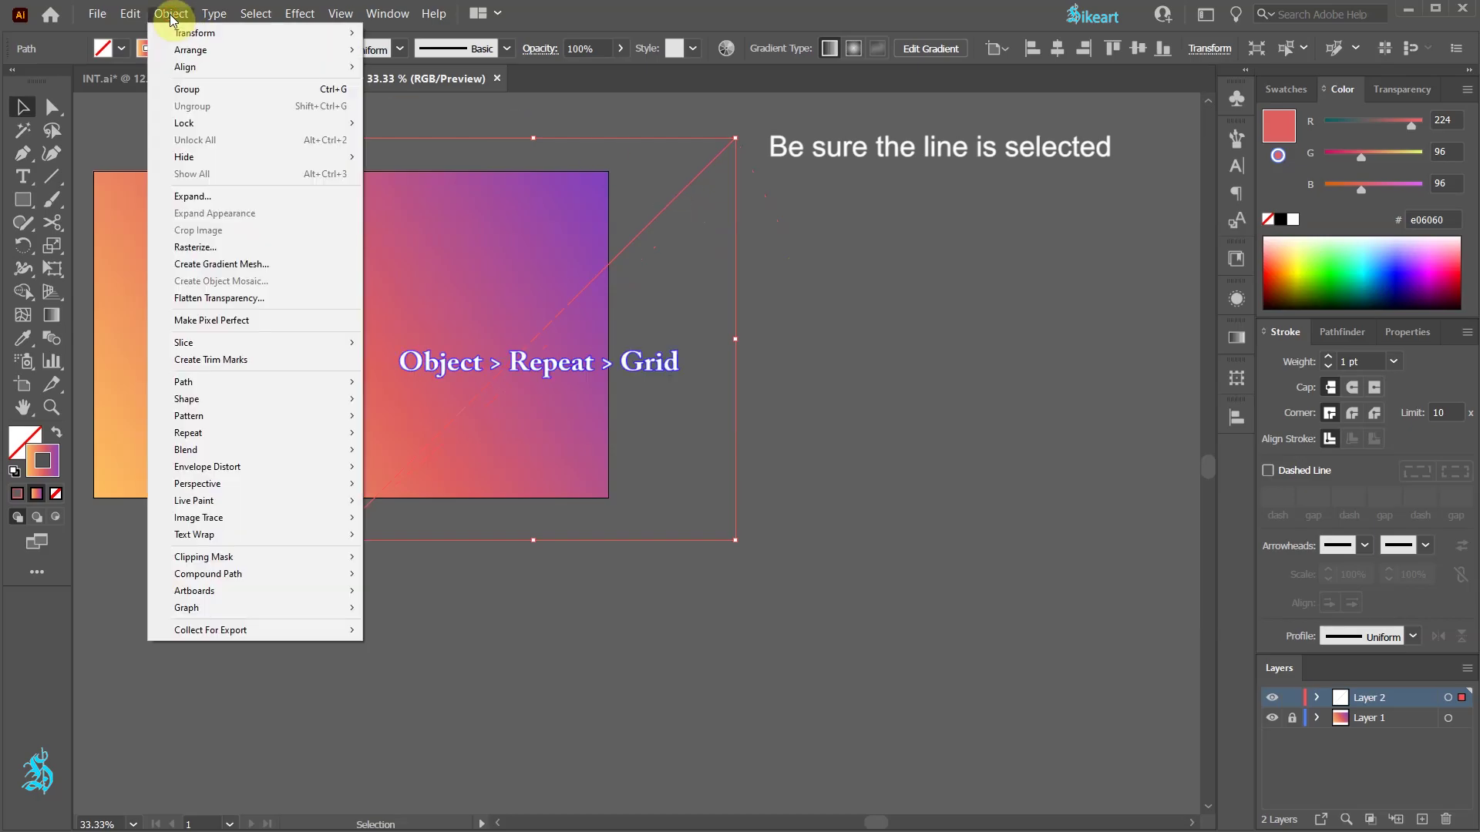
mouse_move(231, 433)
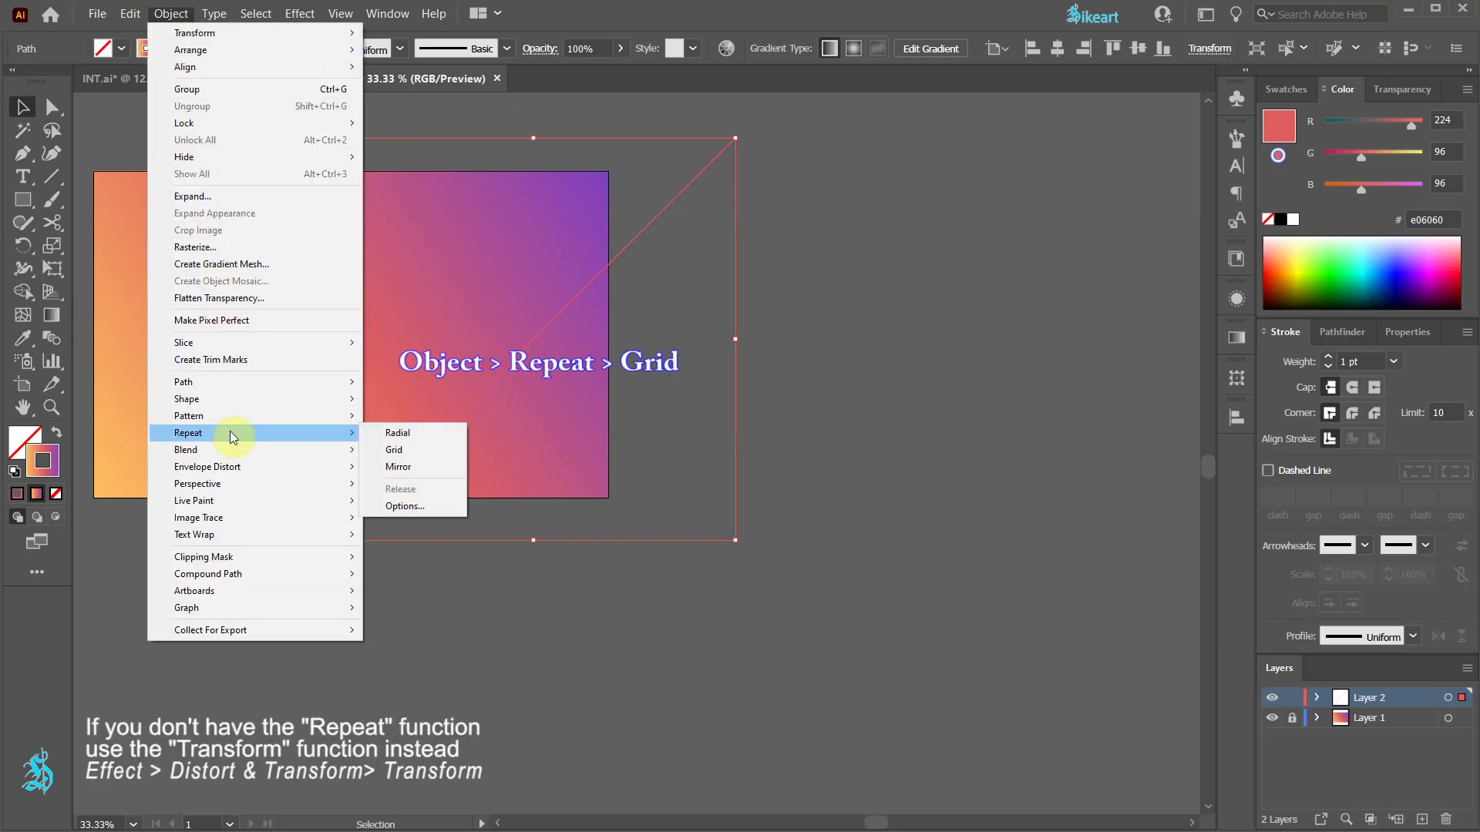
click(398, 450)
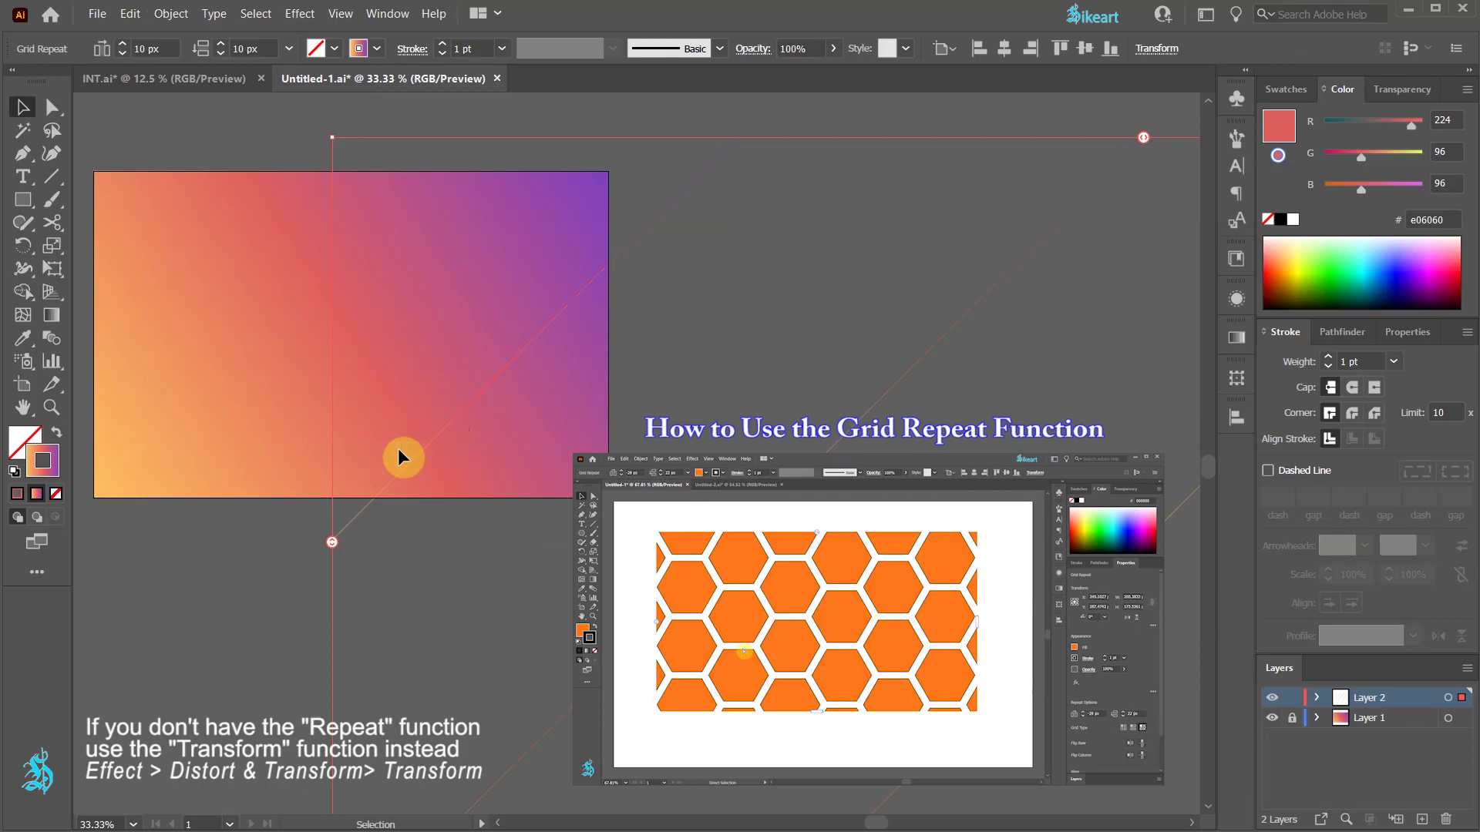
drag(1136, 139, 746, 181)
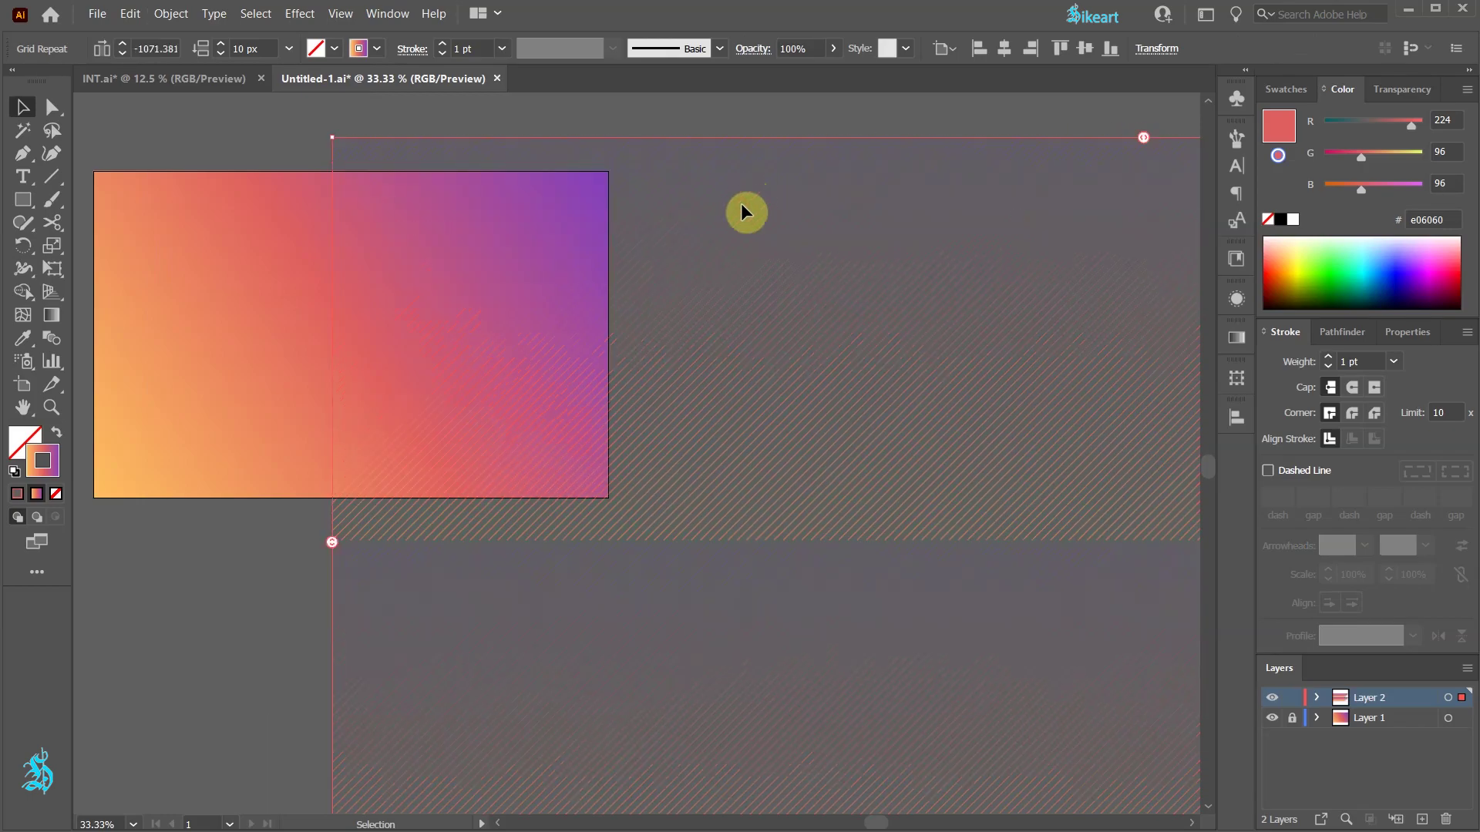
- Trim the grid repeat to a single row of lines and place it so that it covers the entire artboard
scroll(609, 451, down, 2)
scroll(605, 449, down, 1)
drag(809, 624, 809, 471)
drag(1110, 396, 881, 393)
drag(717, 393, 631, 398)
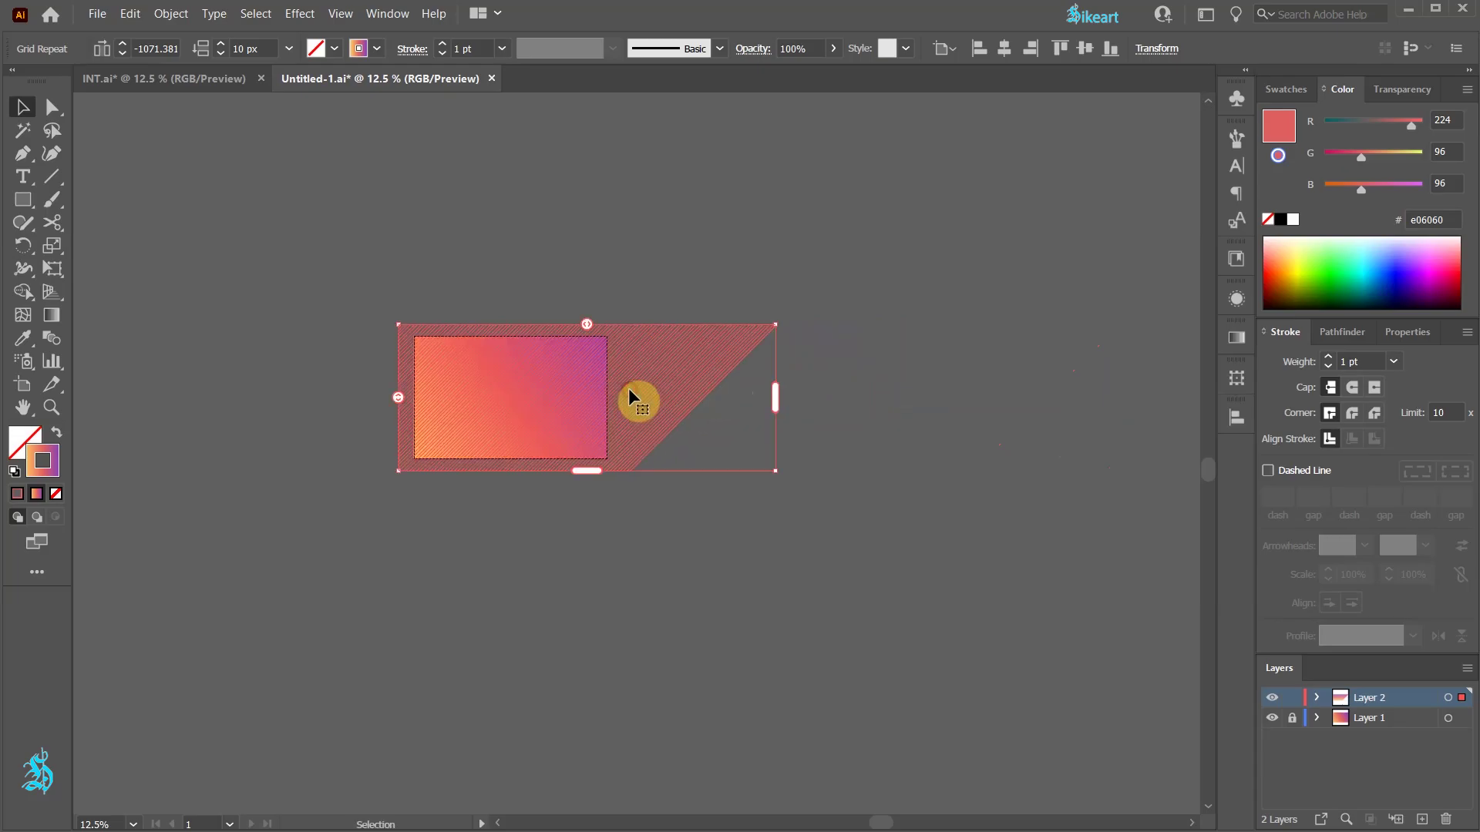
drag(776, 395, 758, 395)
scroll(501, 391, up, 3)
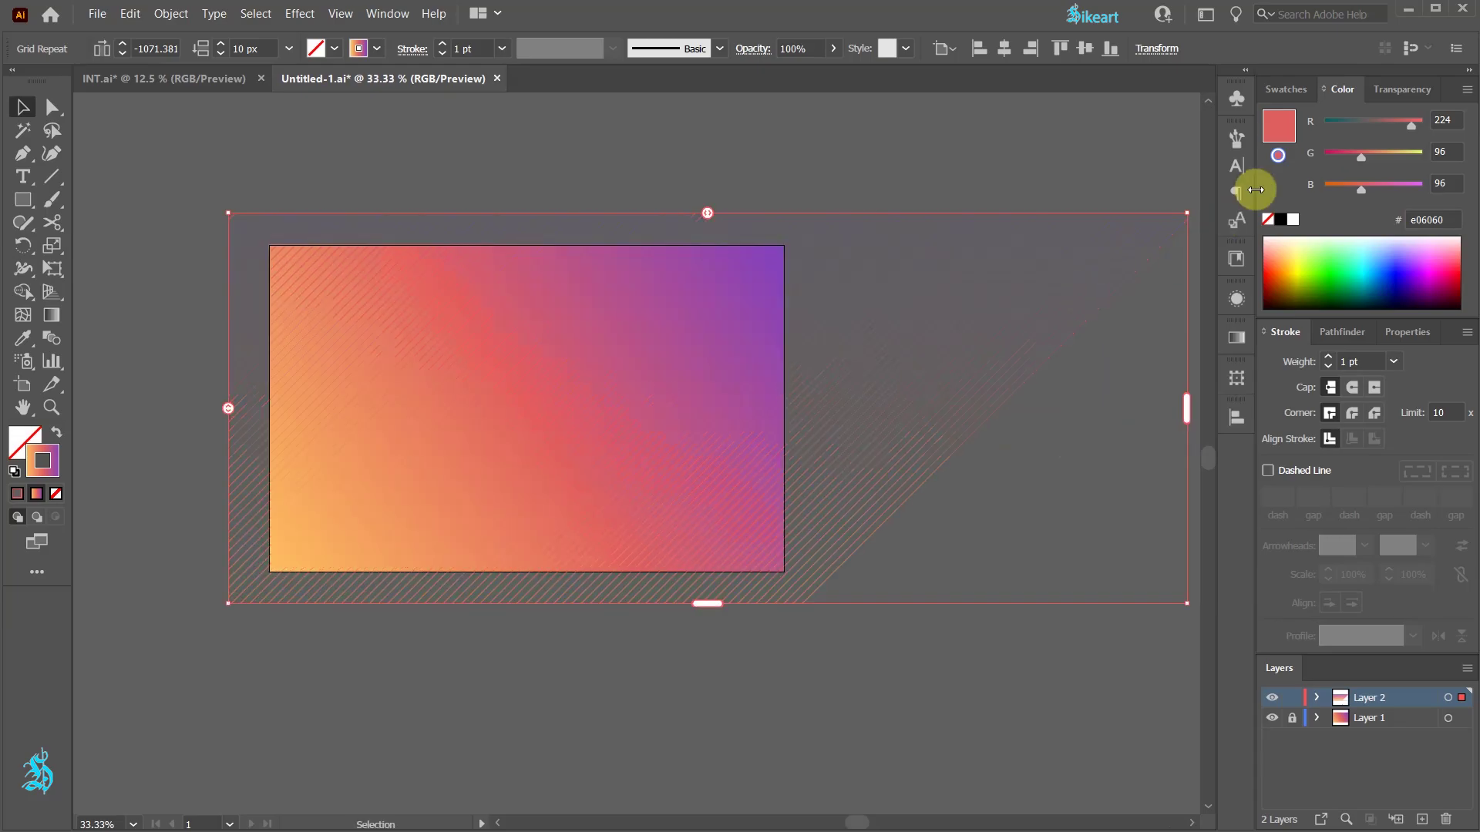
- Try the Soft Light blending mode on the line pattern and settle on Overlay
click(1395, 90)
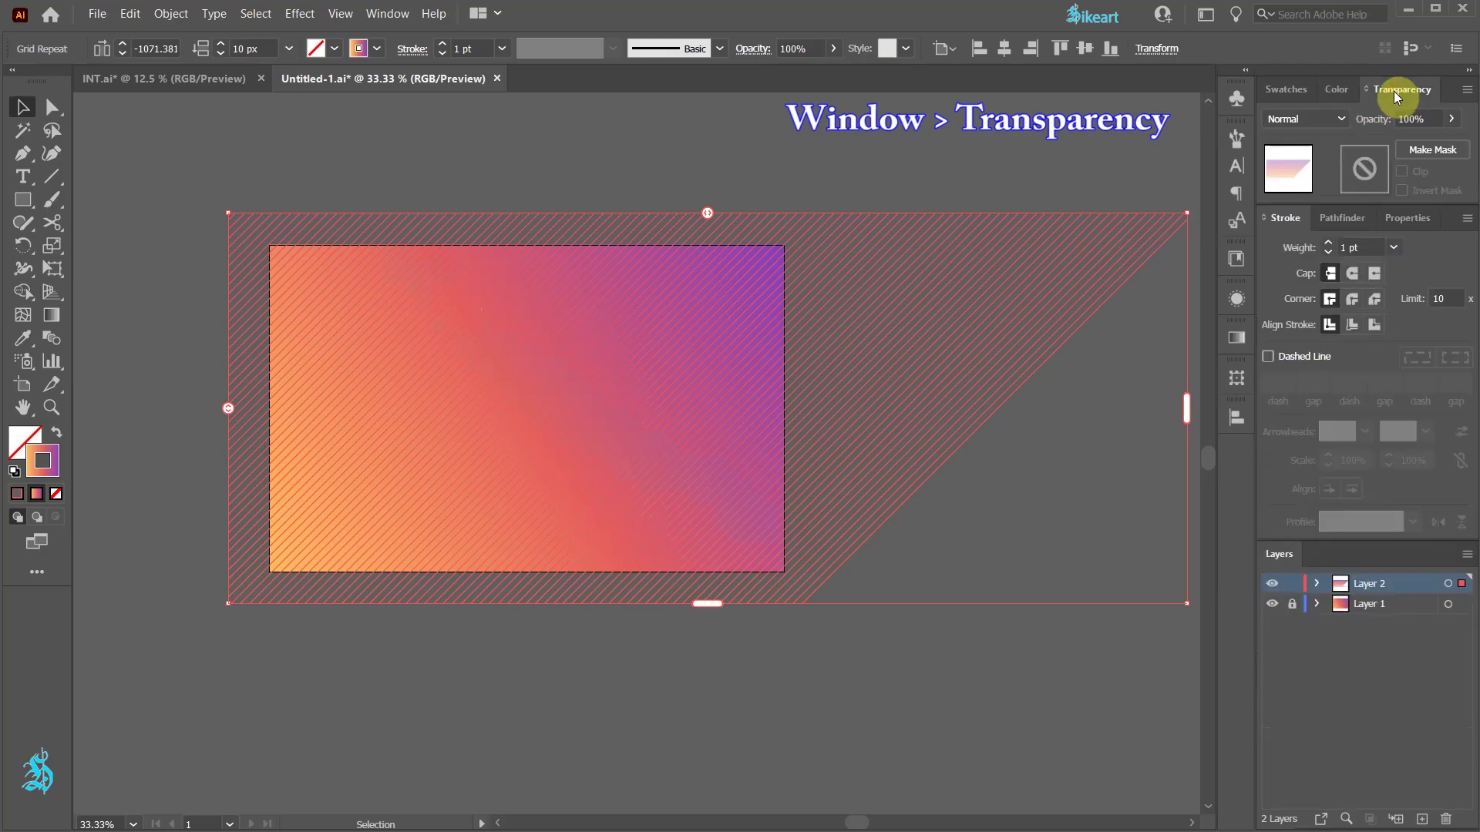
click(1339, 118)
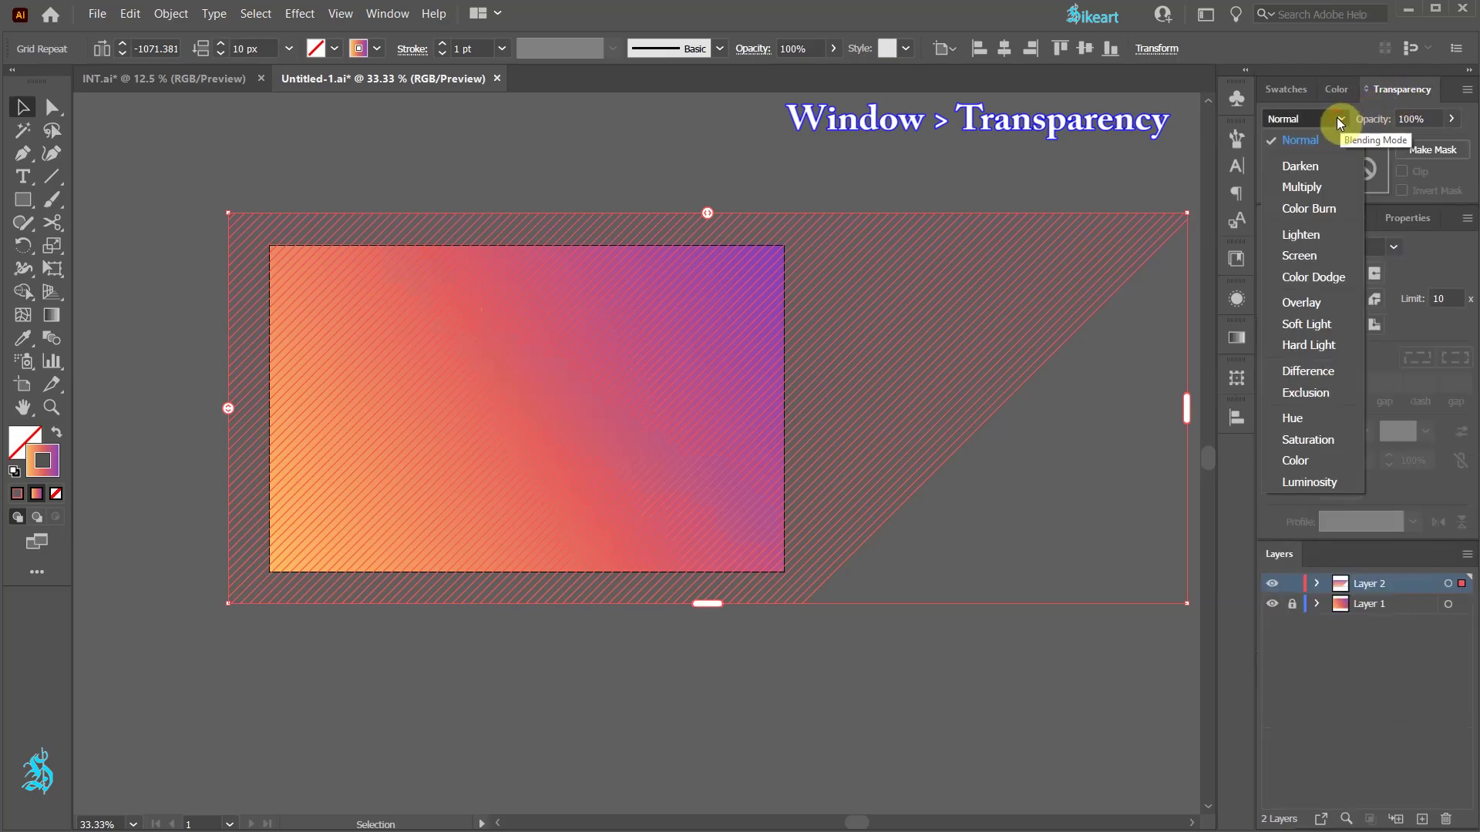
click(1318, 324)
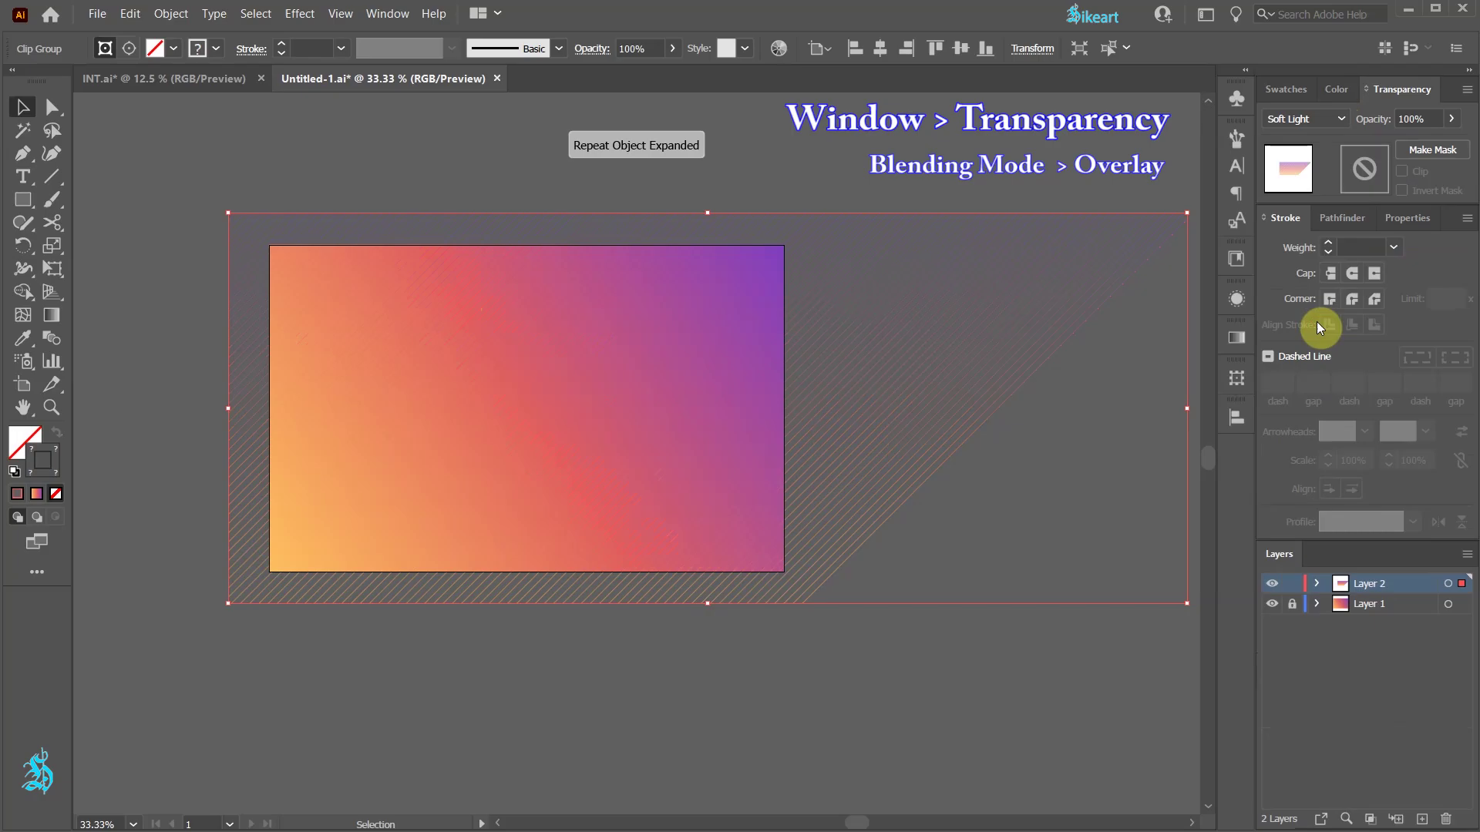
scroll(585, 380, up, 1)
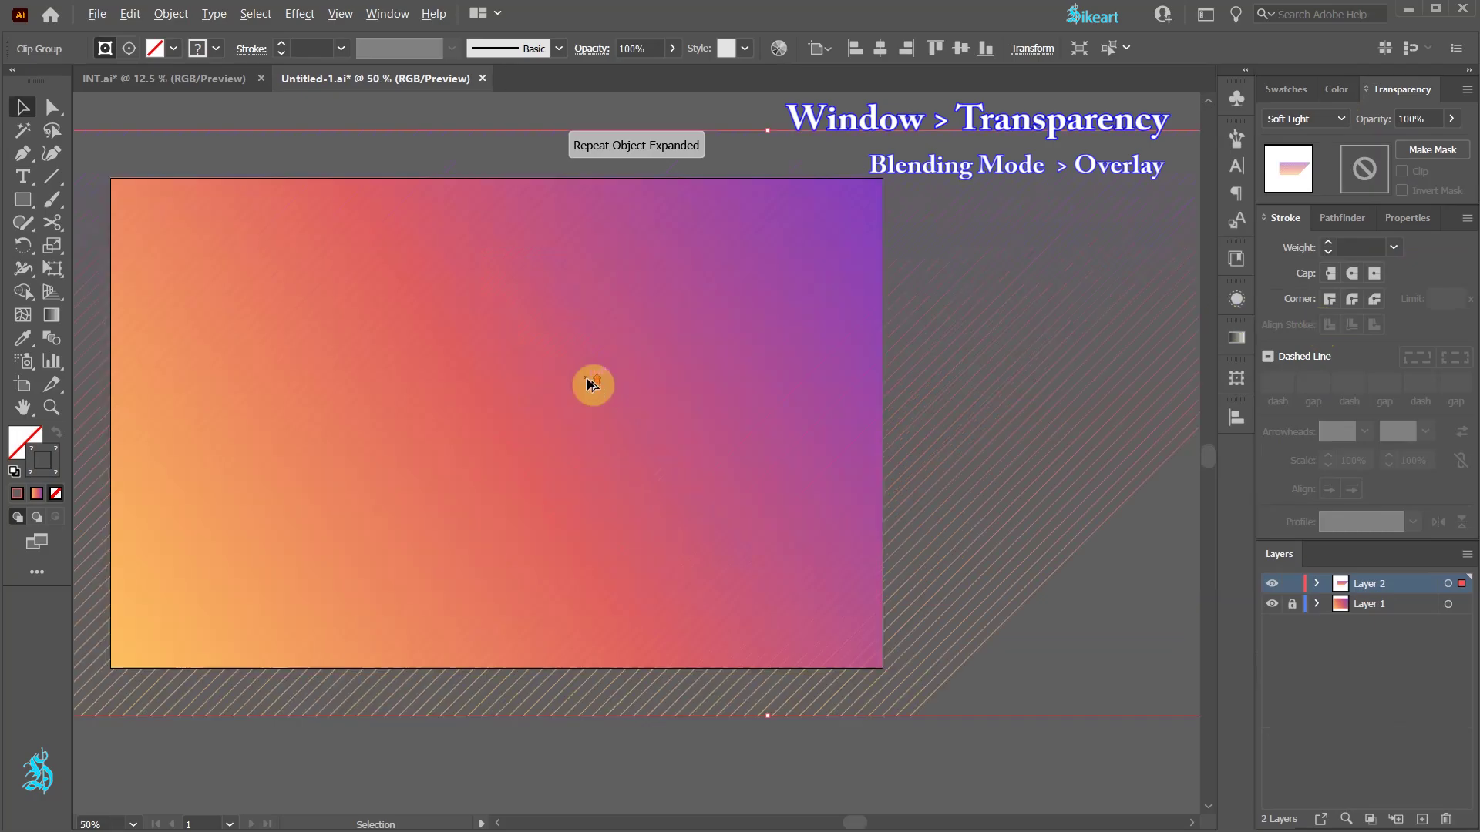
click(1330, 123)
click(1306, 302)
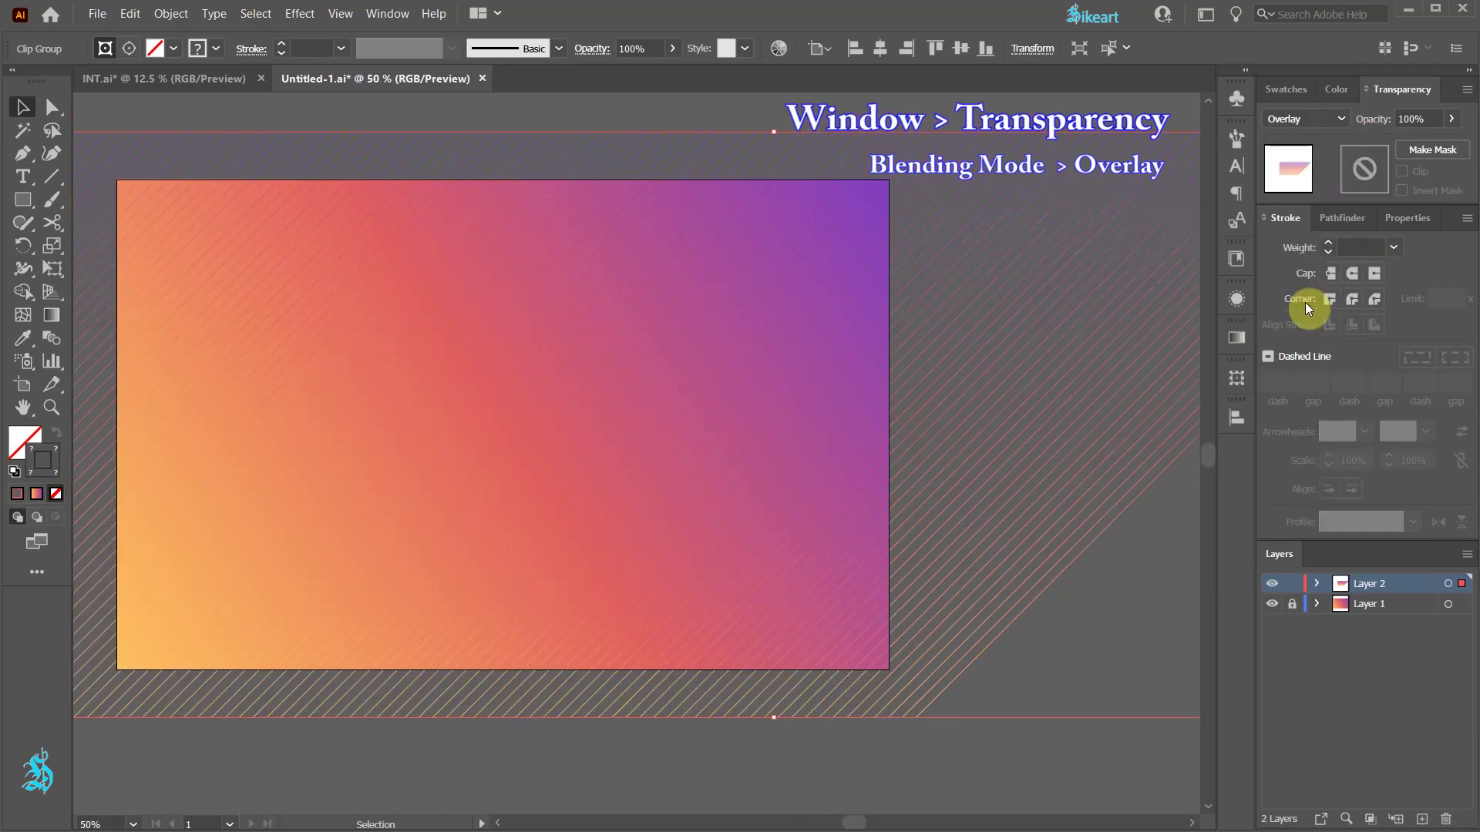
- Try a 5 pt stroke weight on the pattern lines and settle on 1 pt
click(1394, 247)
click(1413, 326)
click(1393, 246)
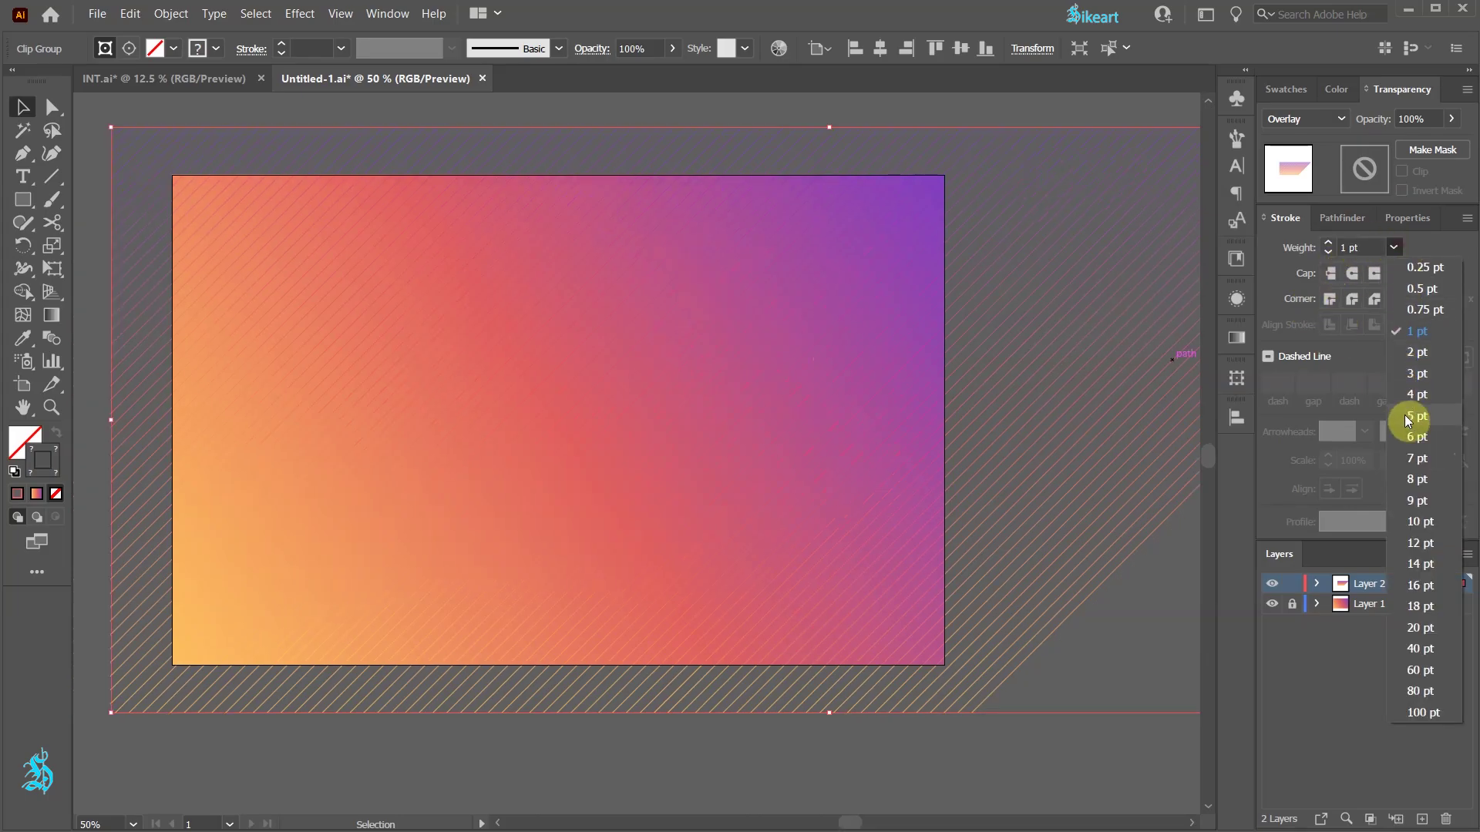
click(1405, 415)
click(1394, 247)
click(1413, 332)
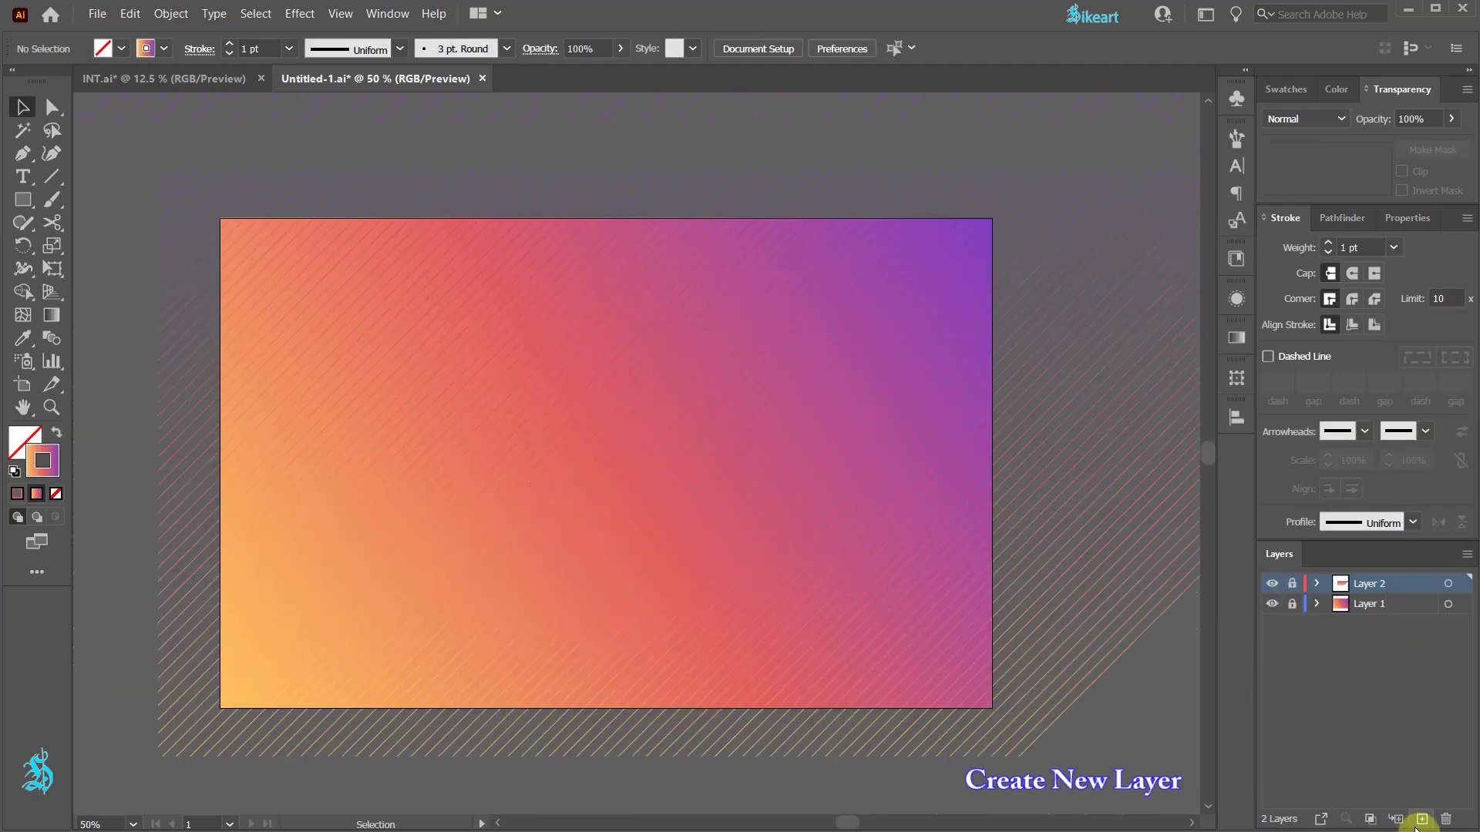
- Create a new layer above Layer 2 and swap the gradient to the fill with no stroke
click(1422, 820)
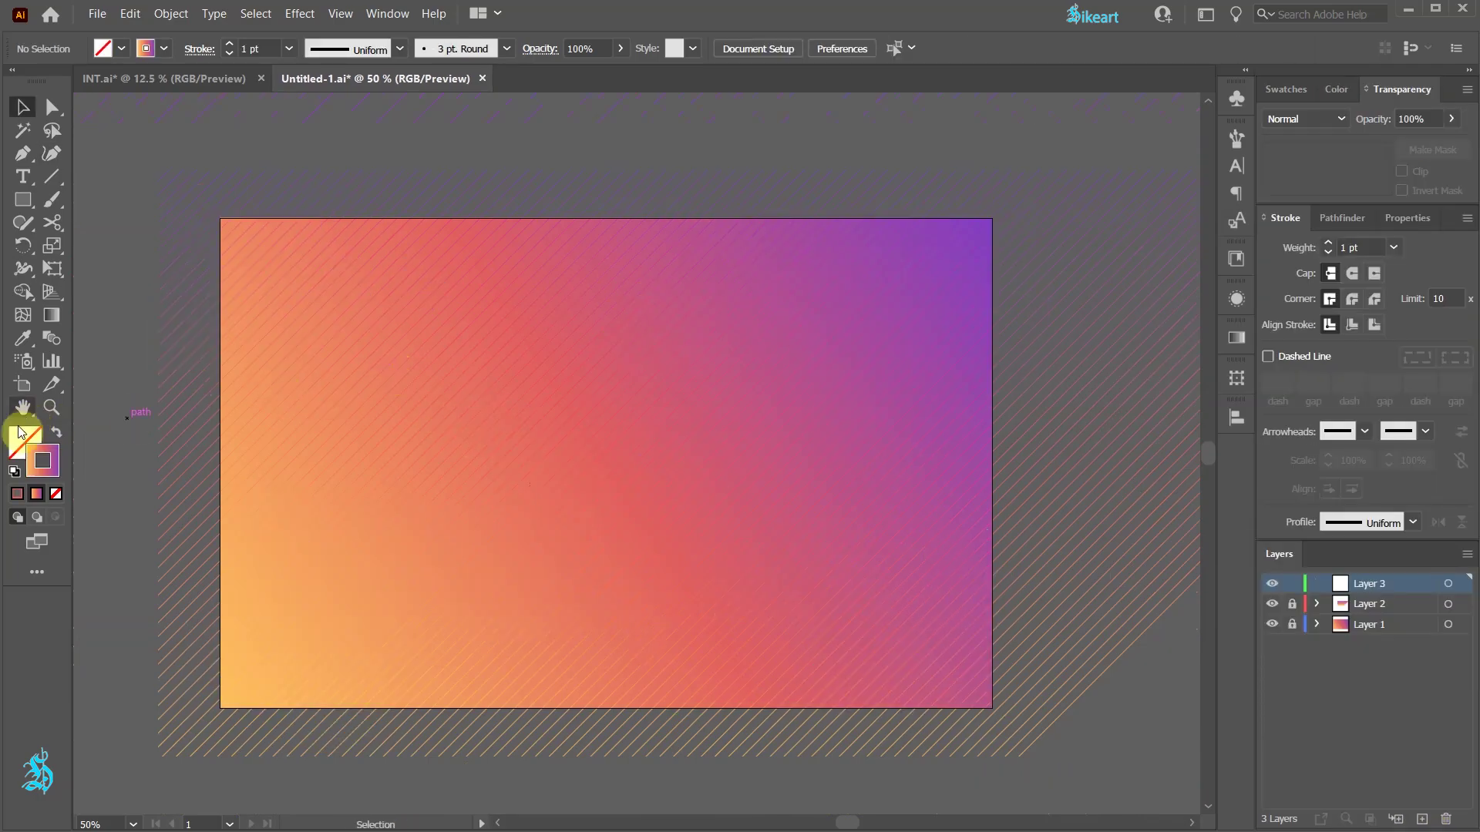
click(57, 436)
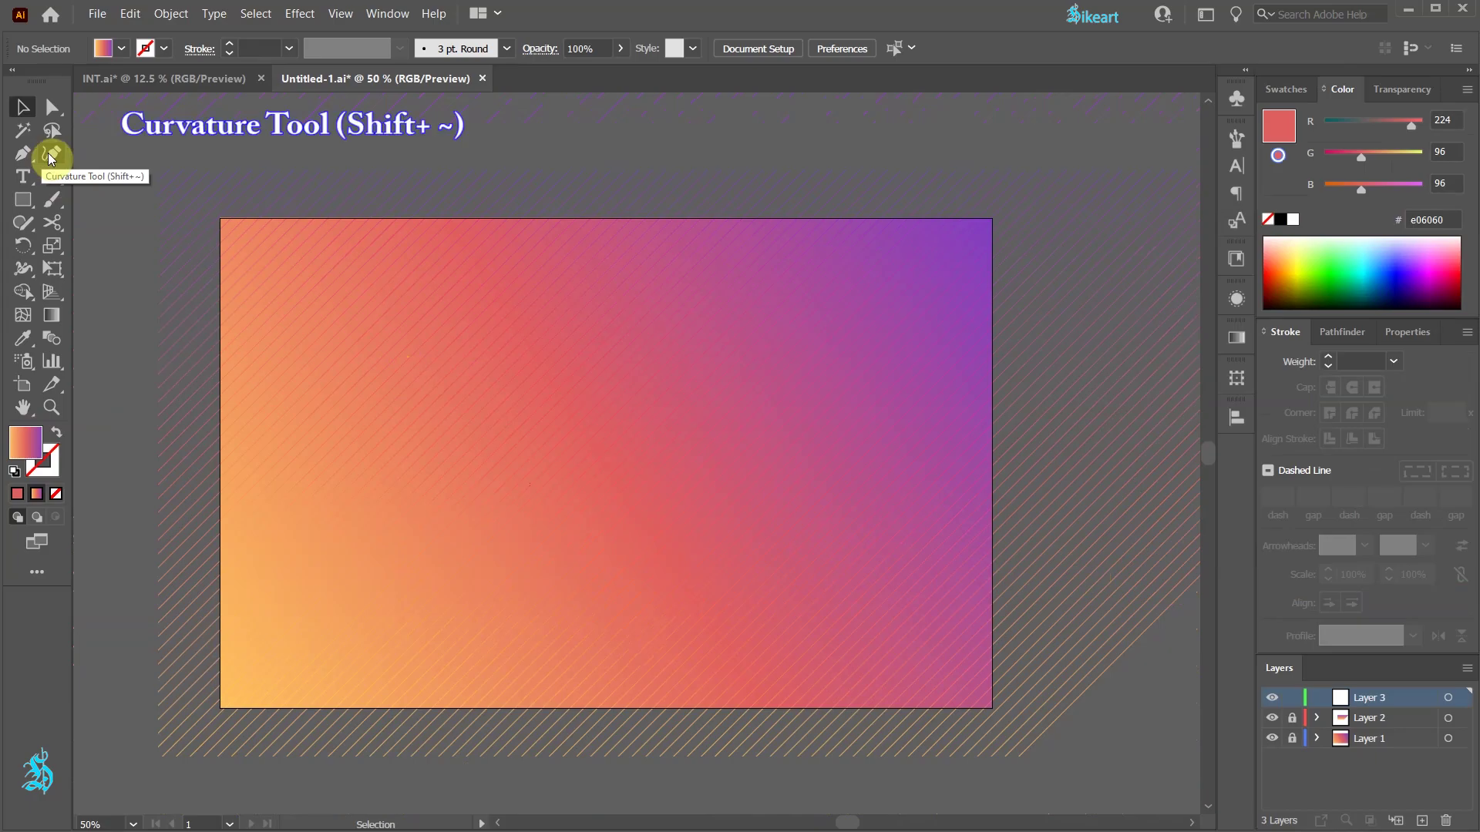
- Draw a closed wavy blob over the artboard's lower-left corner with the Curvature tool
click(51, 157)
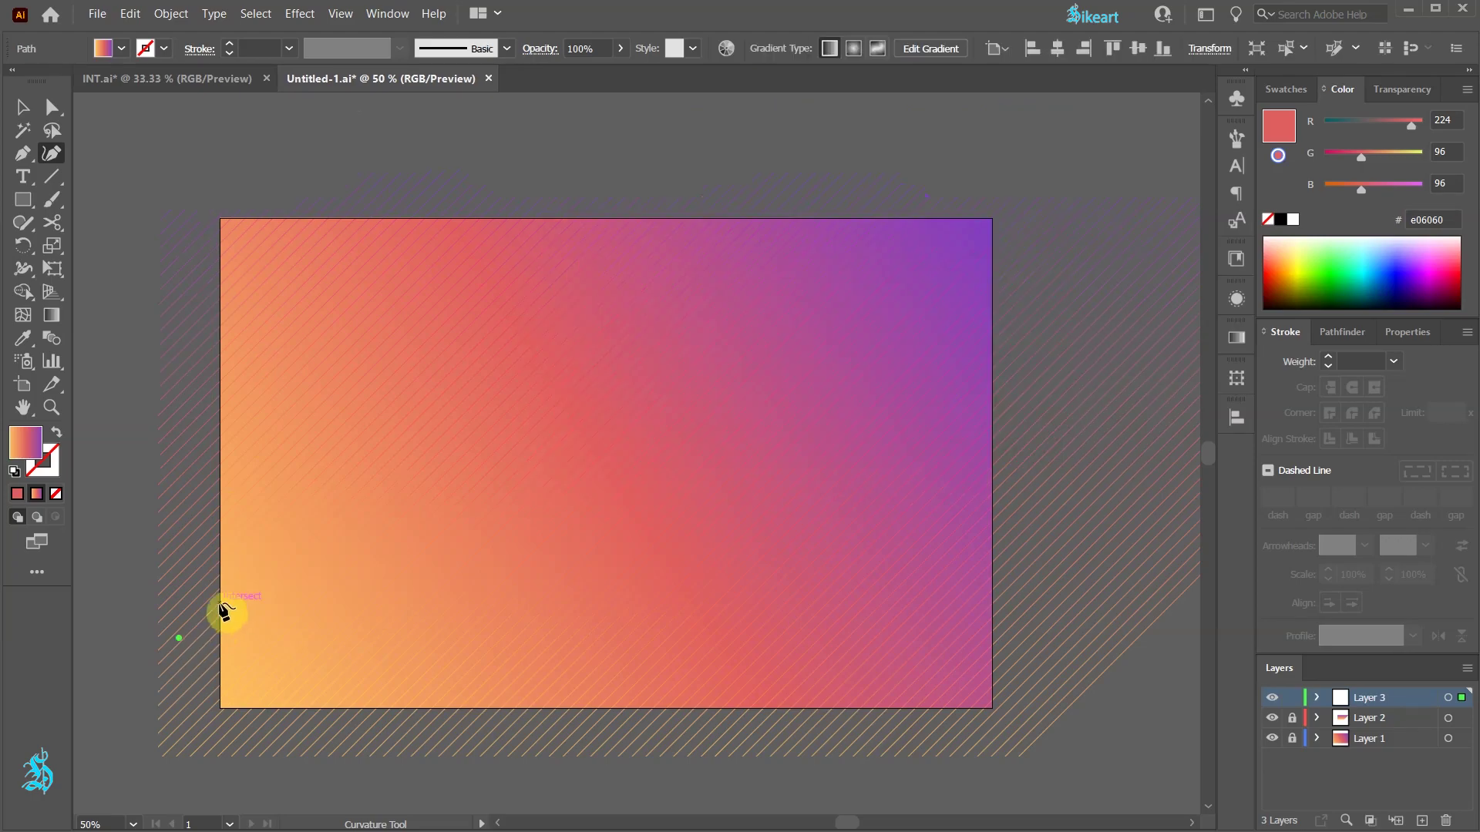
click(230, 600)
click(259, 470)
click(336, 555)
click(444, 545)
click(371, 617)
click(427, 726)
click(192, 731)
click(179, 638)
- Reshape the lower-left blob by adjusting the points along its curved edge
drag(278, 586, 266, 577)
drag(239, 513, 235, 504)
drag(427, 727, 439, 680)
drag(370, 617, 394, 611)
- Draw a closed, three-lobed wavy blob in the centre of the artboard
click(534, 537)
click(530, 568)
click(455, 579)
click(449, 599)
click(493, 460)
click(533, 538)
- Draw wavy blobs over the artboard's upper-left and upper-right corners, extending past its edges
click(175, 406)
click(317, 429)
click(363, 195)
click(182, 183)
click(666, 205)
- Draw a wavy blob over the artboard's lower-right corner, with sharp corner points along its base outside the artboard
click(775, 616)
click(797, 629)
double_click(671, 718)
double_click(1025, 736)
click(1008, 542)
- Refine the lower-right blob's curves by repositioning points on its upper and inner edges
drag(928, 577, 927, 608)
drag(964, 527, 950, 541)
drag(726, 608, 774, 601)
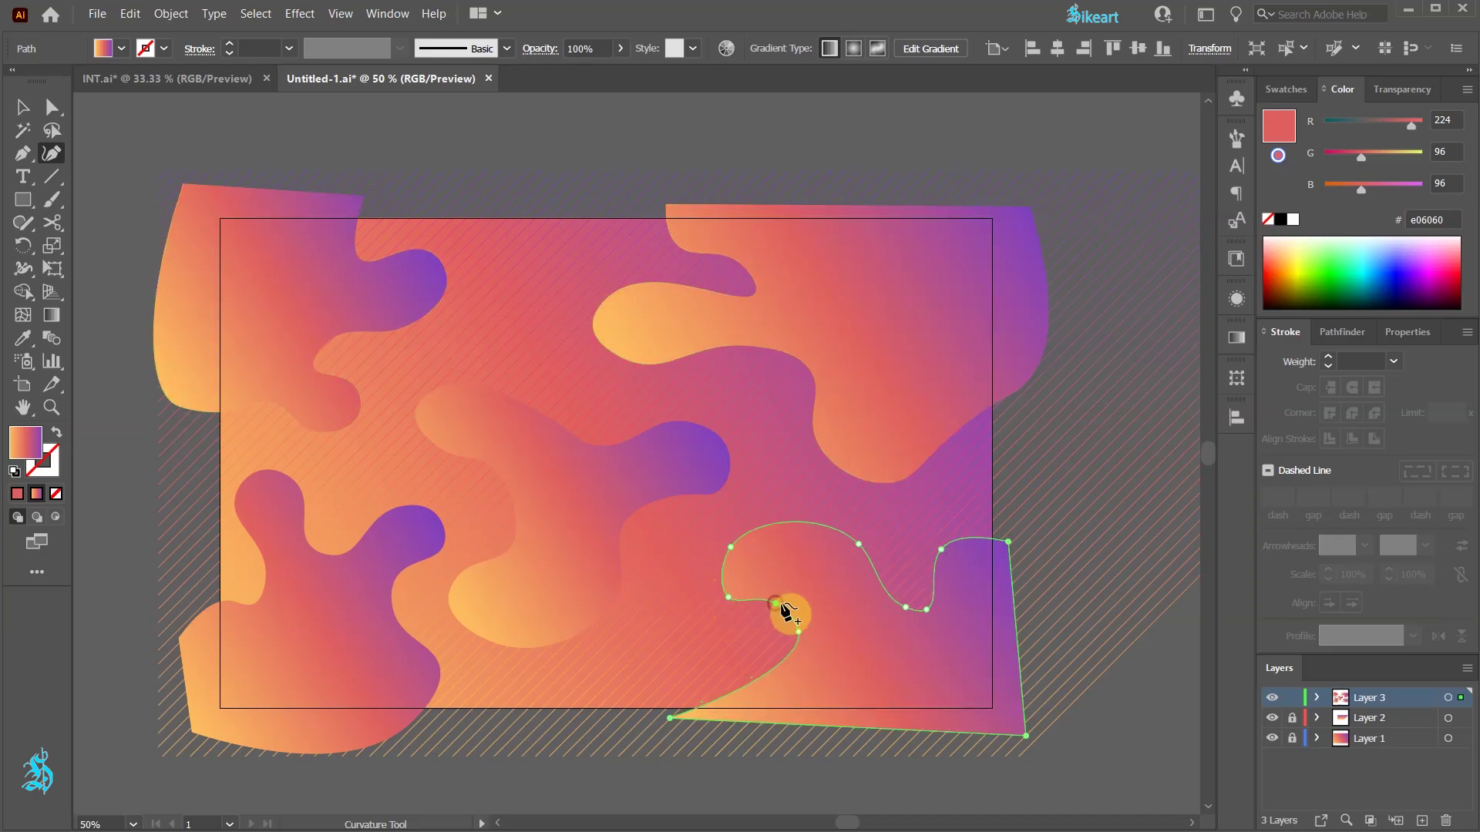
- Reposition the gradients of the upper-right and lower-right blobs diagonally so purple covers more of their outer right sides
ctrl+click(853, 378)
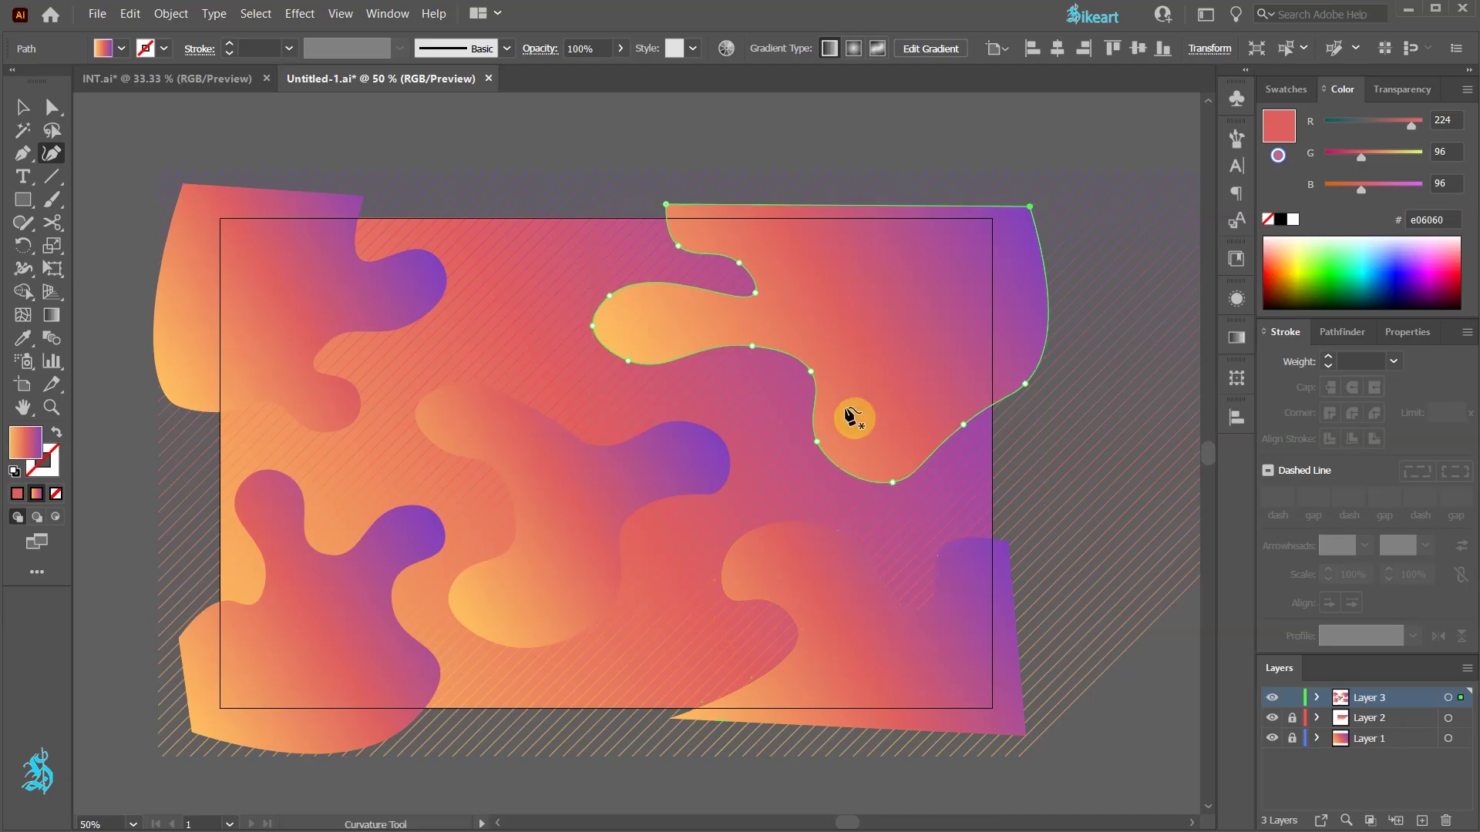
key(g)
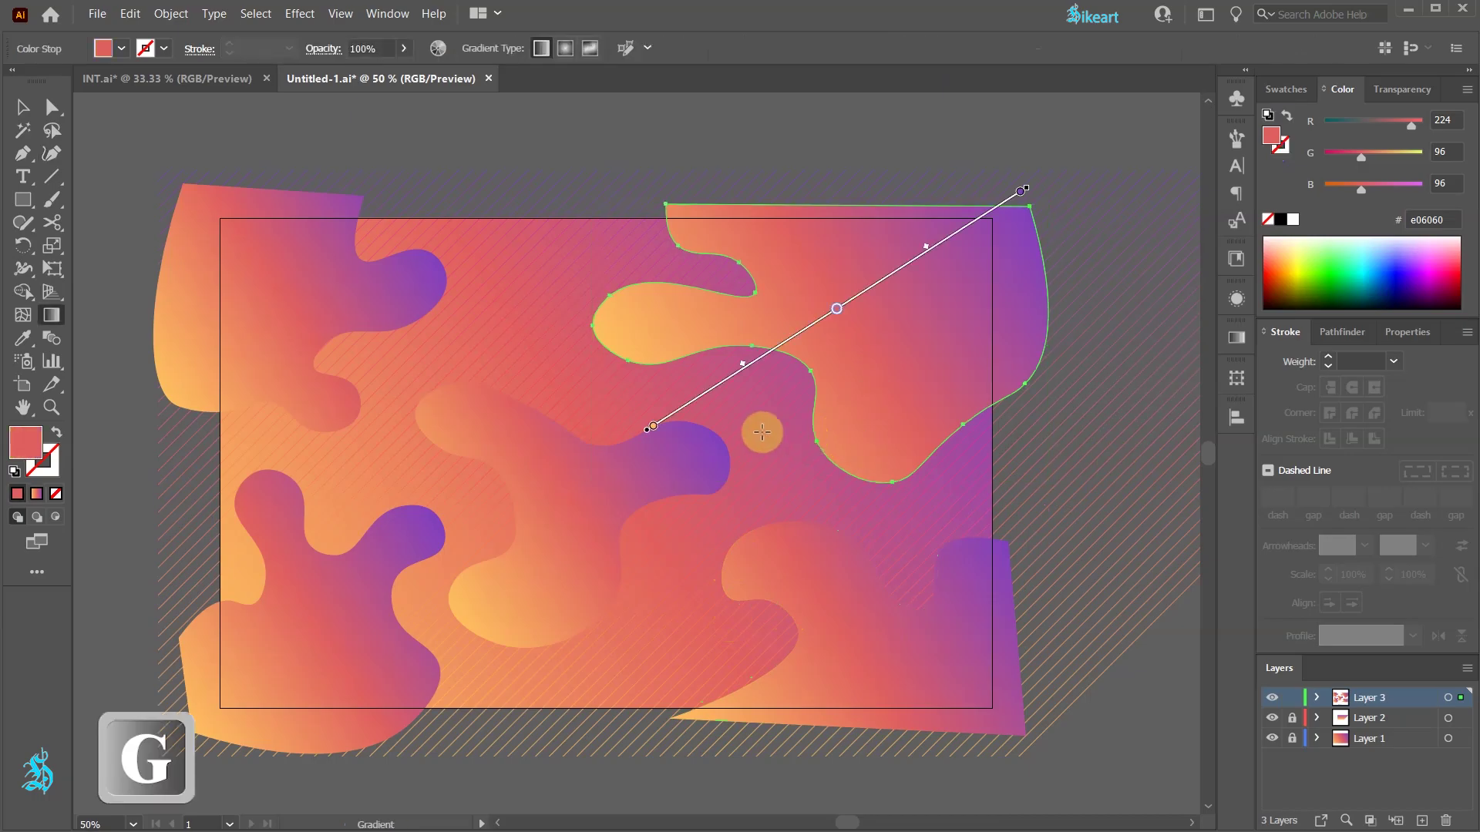
drag(678, 441, 1082, 183)
drag(954, 267, 813, 329)
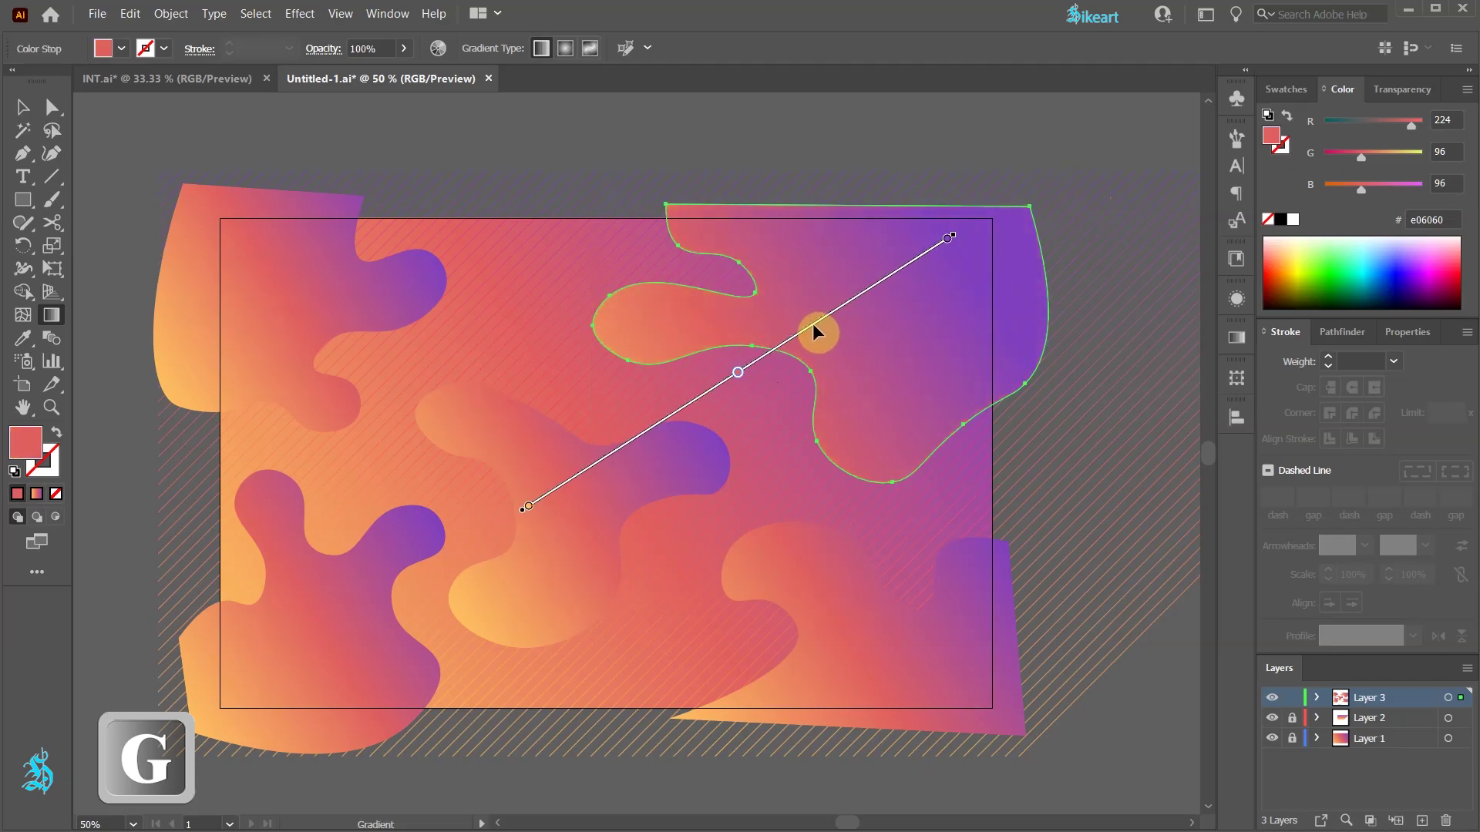
ctrl+click(856, 652)
drag(948, 586, 909, 631)
- Redraw the diagonal gradients of the central, upper-left and lower-left blobs so orange dominates and purple recedes toward their upper right
ctrl+click(575, 541)
drag(713, 444, 785, 399)
ctrl+click(281, 343)
drag(185, 431, 594, 185)
ctrl+click(288, 657)
drag(255, 686, 611, 434)
ctrl+click(1108, 607)
- Draw a circle about 289 px across in the empty area below the artboard
scroll(411, 604, down, 1)
scroll(420, 585, up, 1)
drag(570, 575, 432, 377)
key(l)
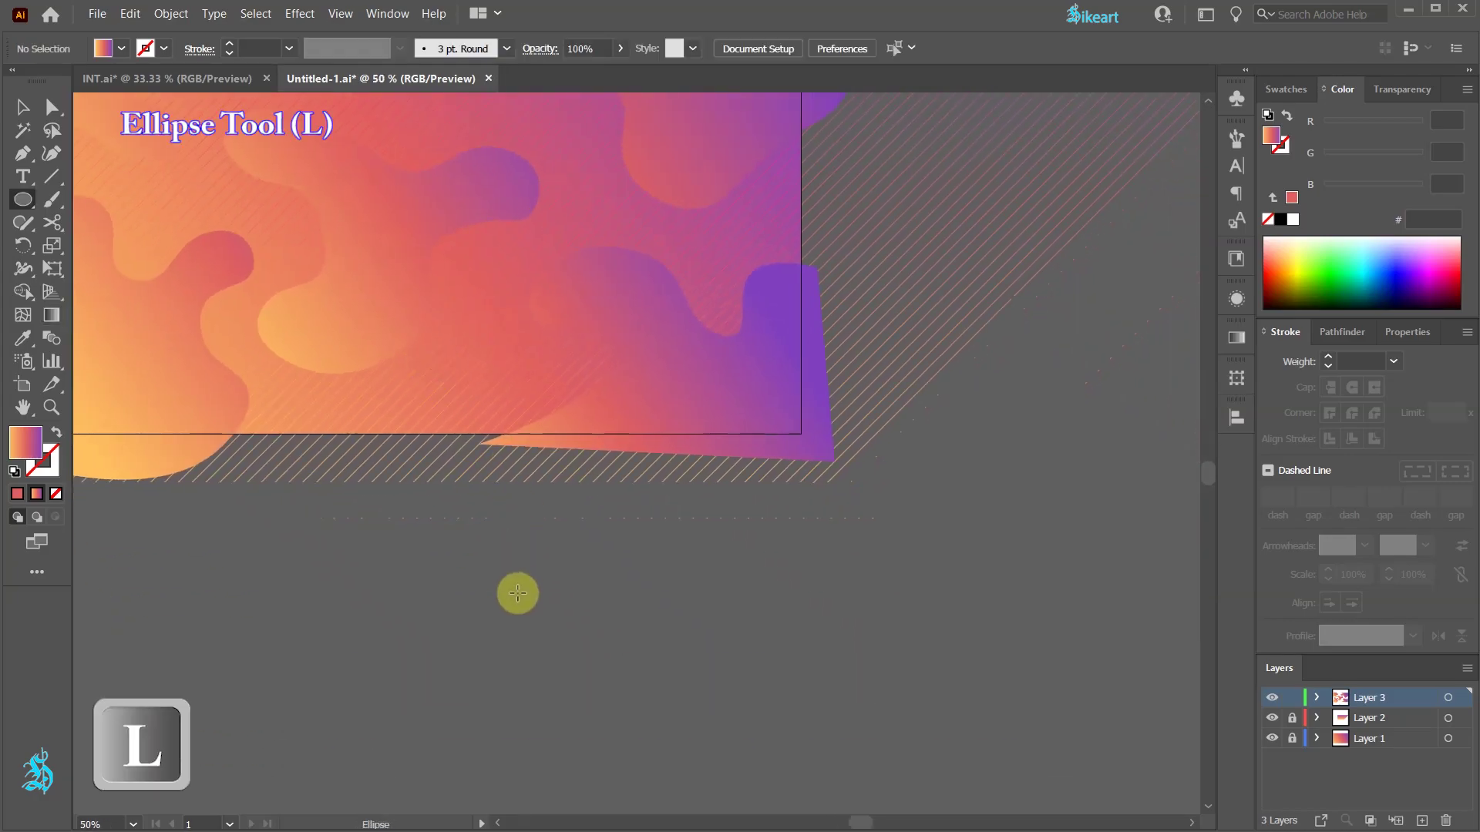
drag(511, 610, 672, 740)
scroll(694, 671, down, 3)
- Fill the circle with the White, Black gradient preset and change its type to radial
click(1236, 338)
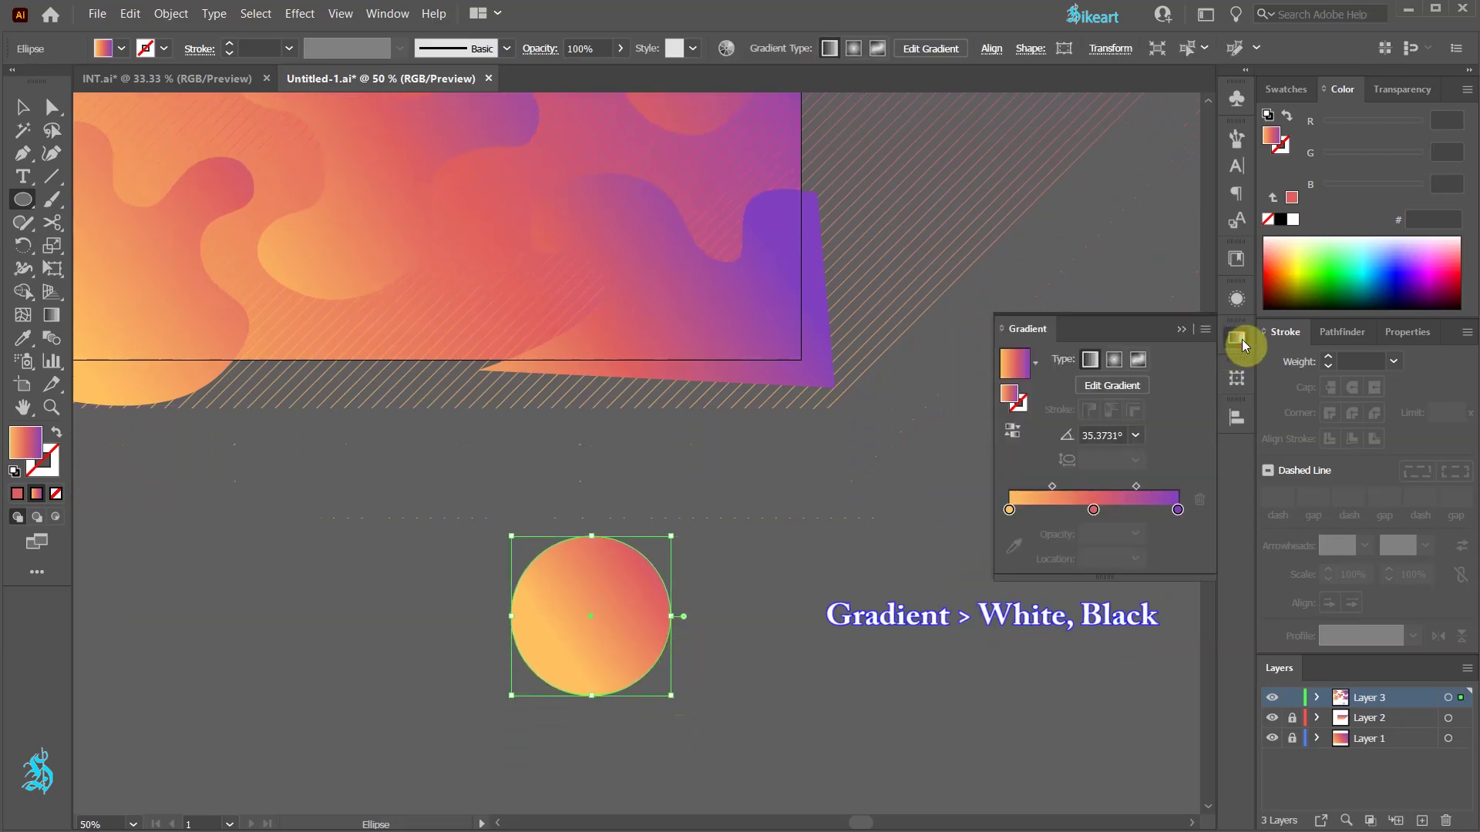
click(1037, 363)
scroll(1030, 439, up, 3)
click(954, 400)
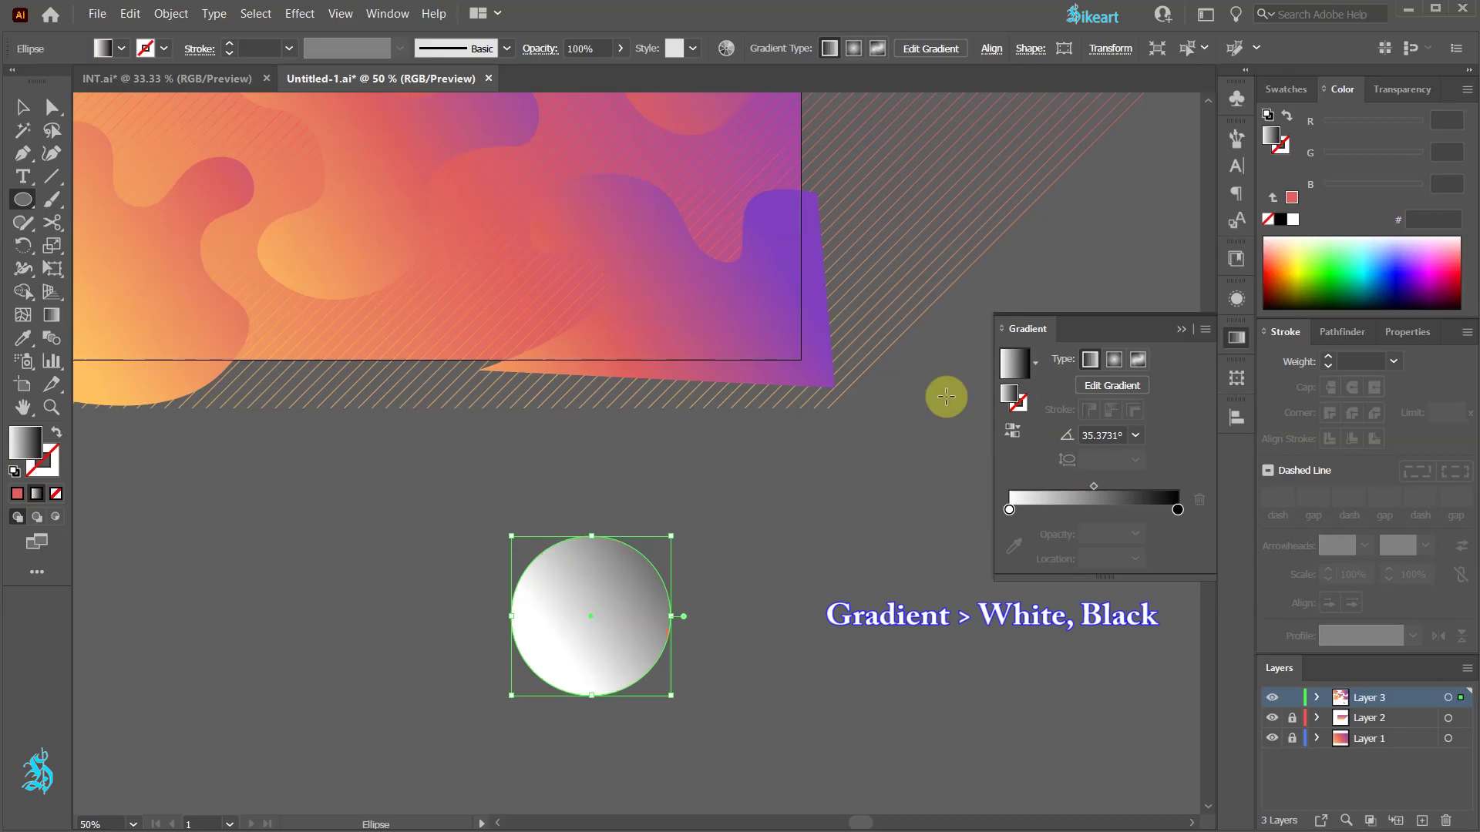
click(1114, 360)
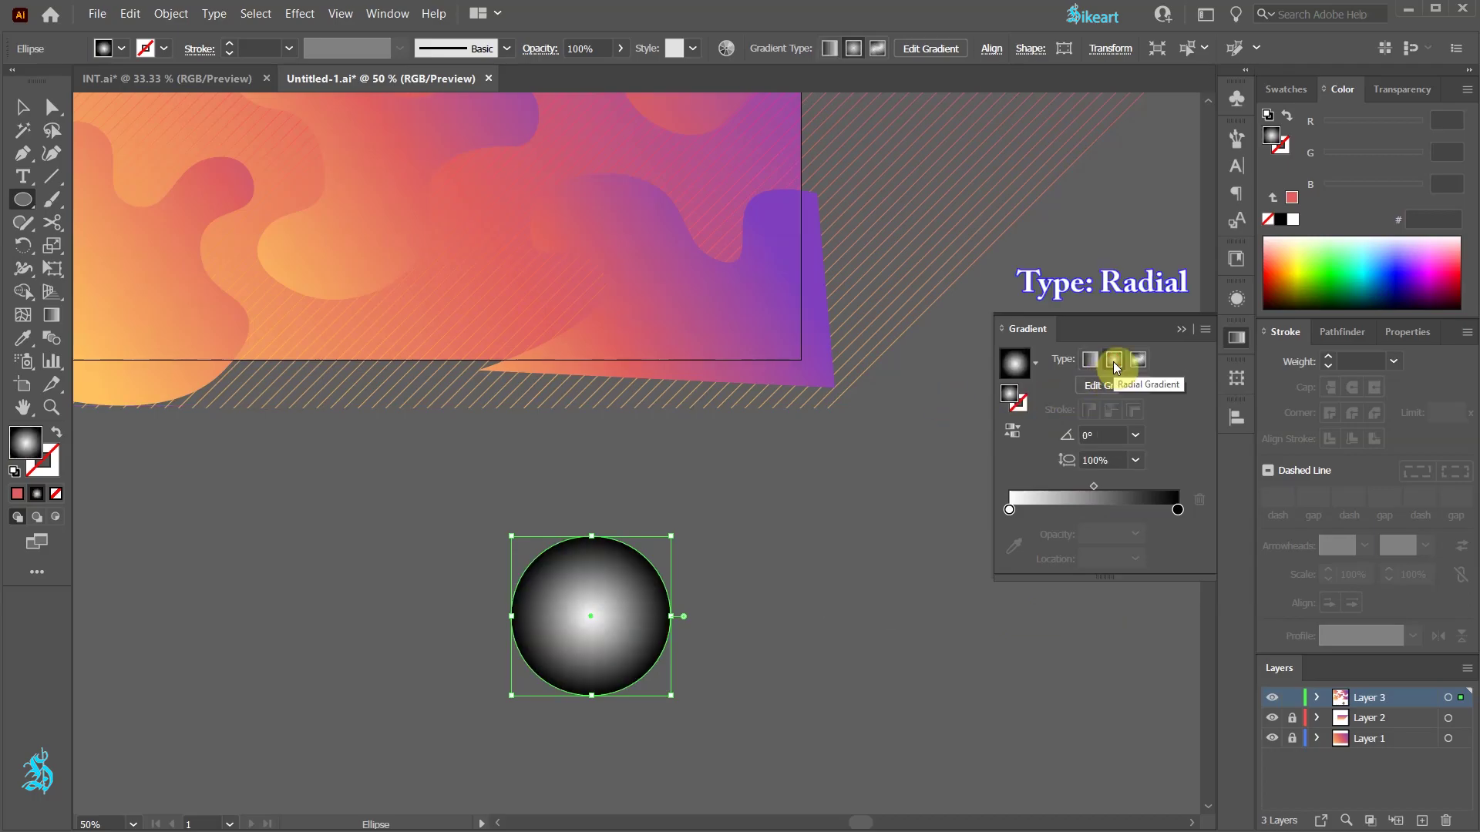
- Change the radial gradient's white centre stop to black and set the outer black stop's opacity to 0%
click(1010, 510)
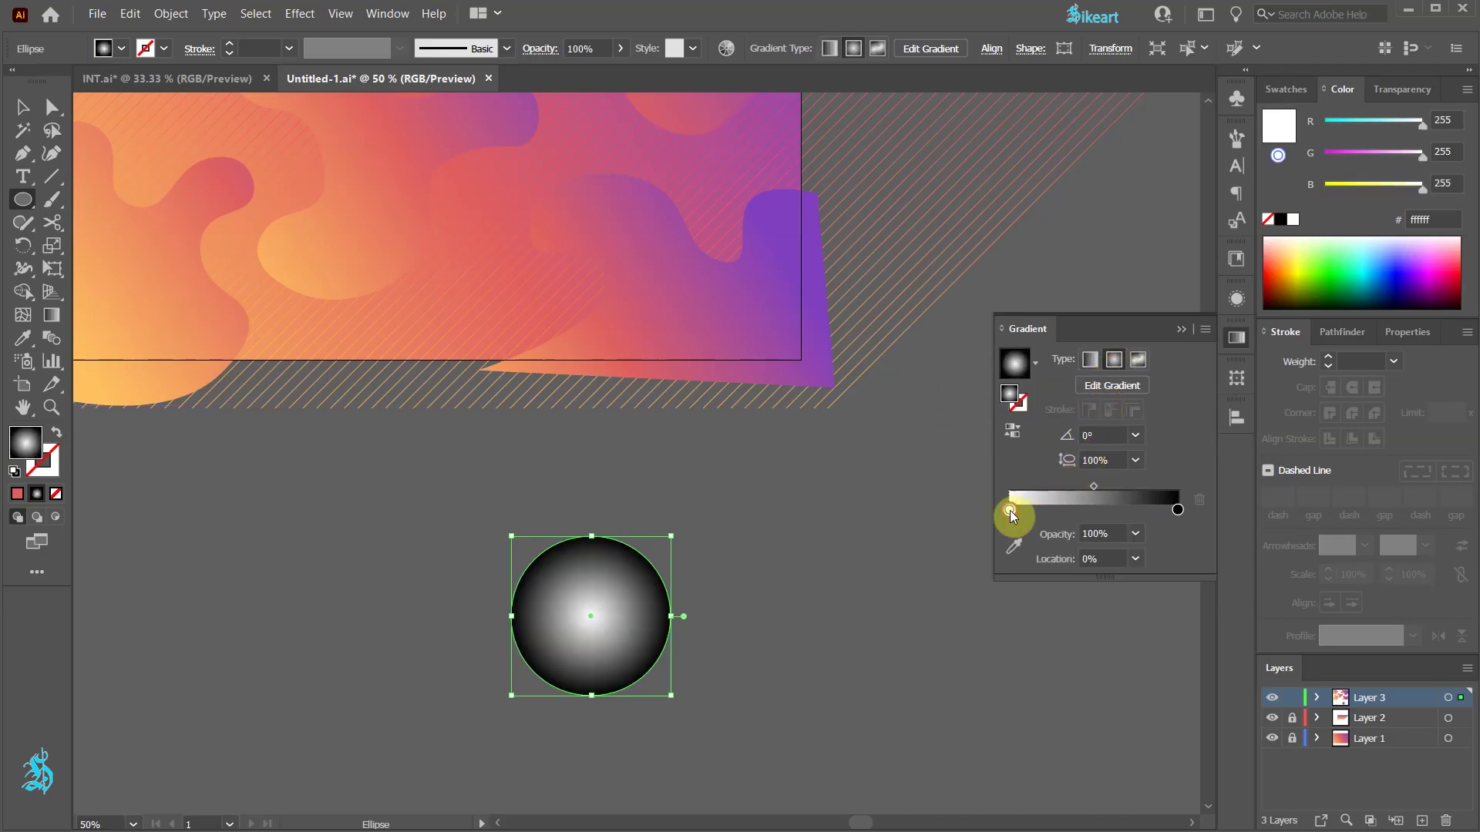
click(1282, 225)
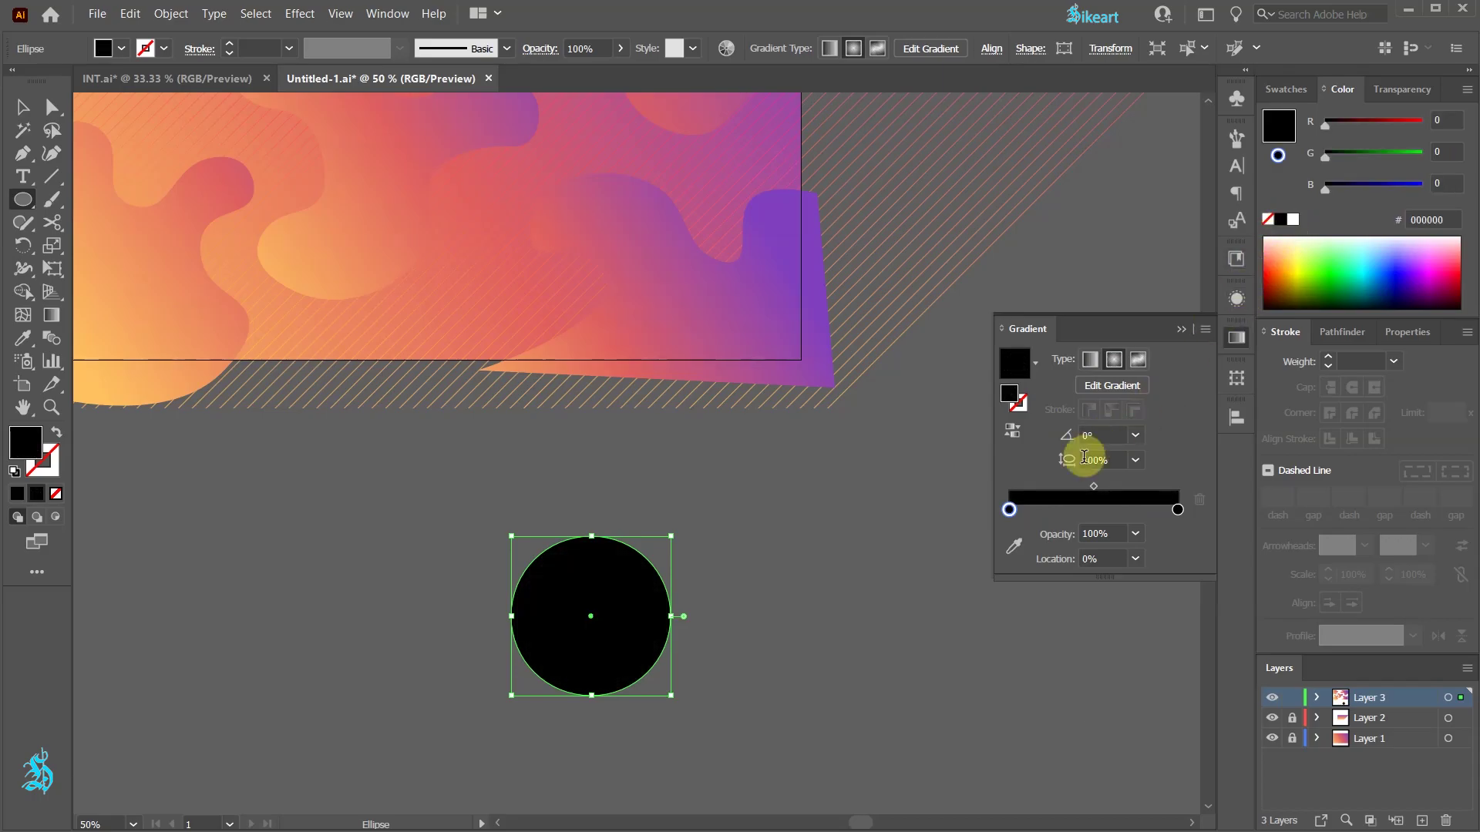
click(1177, 509)
click(1136, 534)
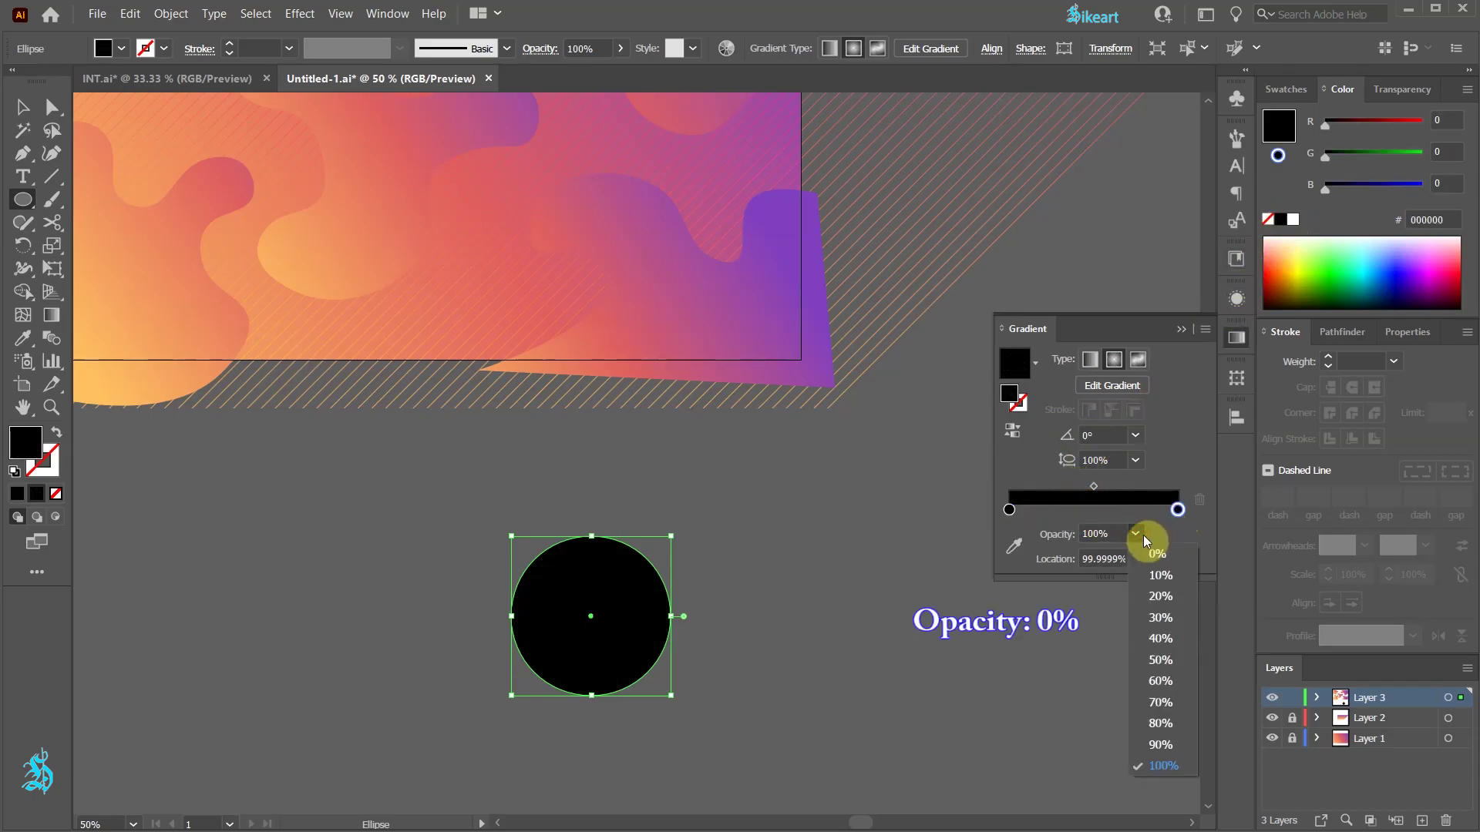
click(1164, 552)
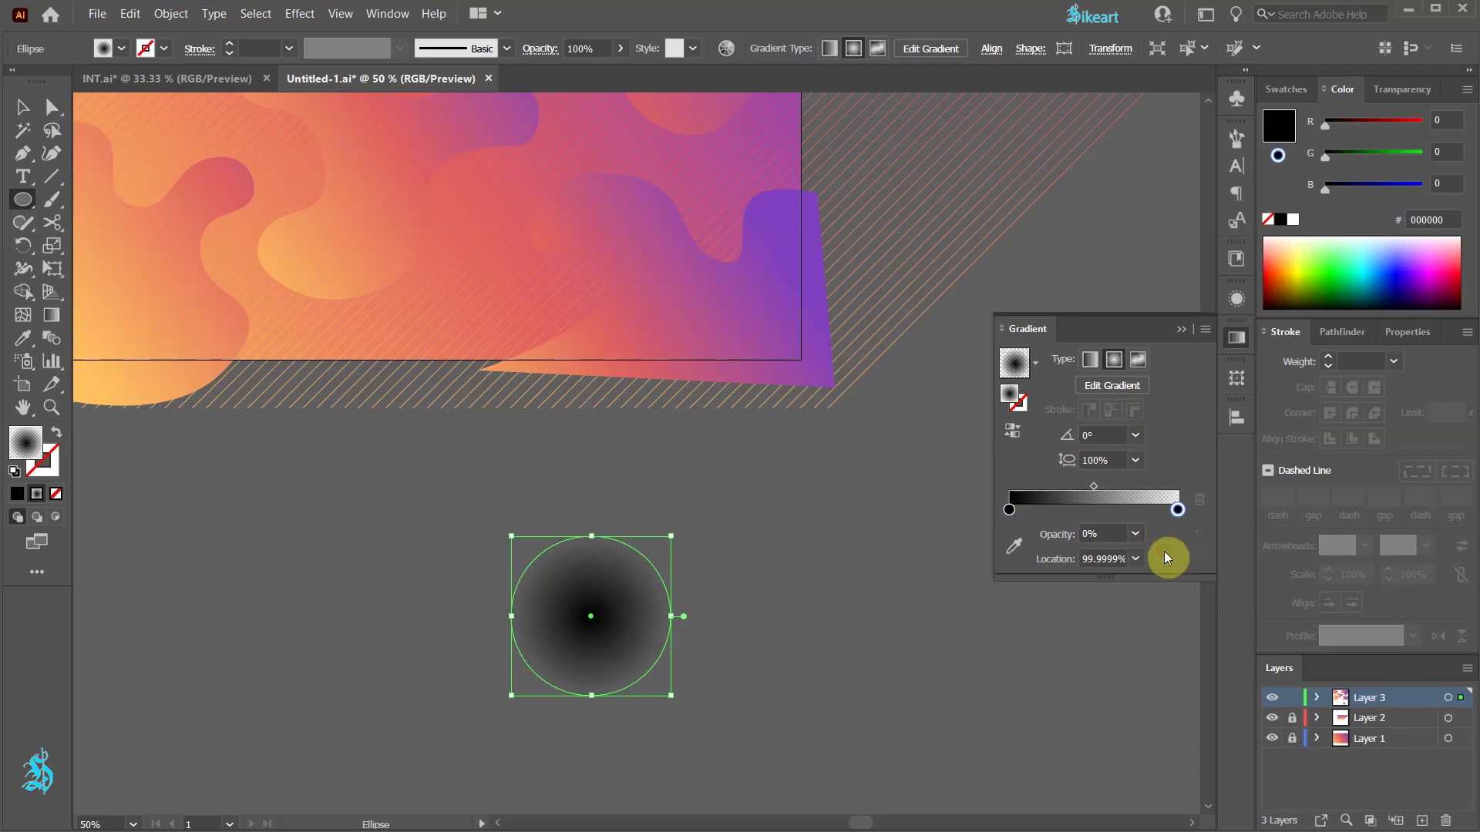
- Set the centre stop's opacity to 50%, shift the gradient midpoint inward and place the outer stop at about 90% location
drag(1178, 509, 1150, 510)
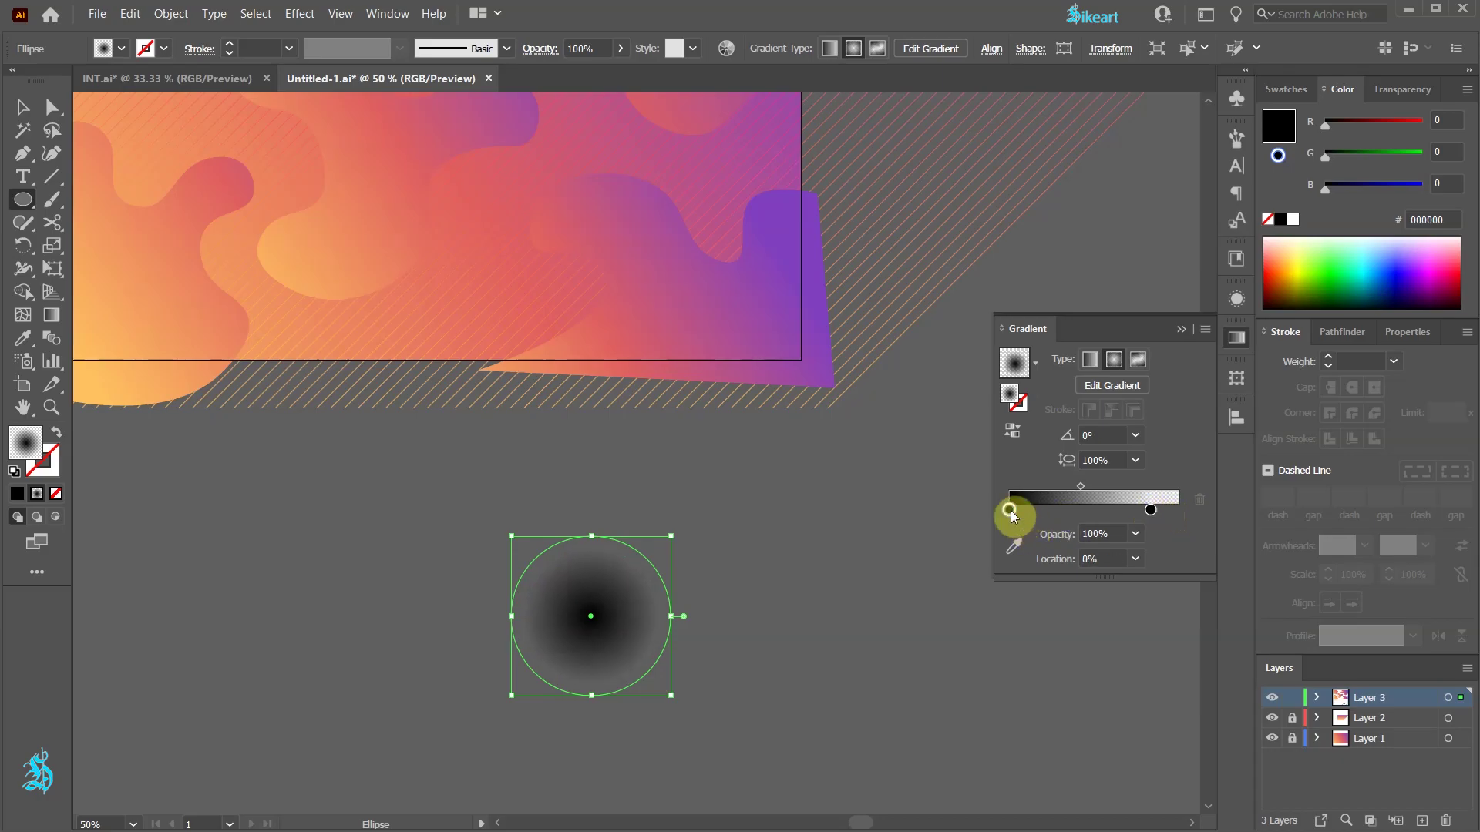
click(1135, 534)
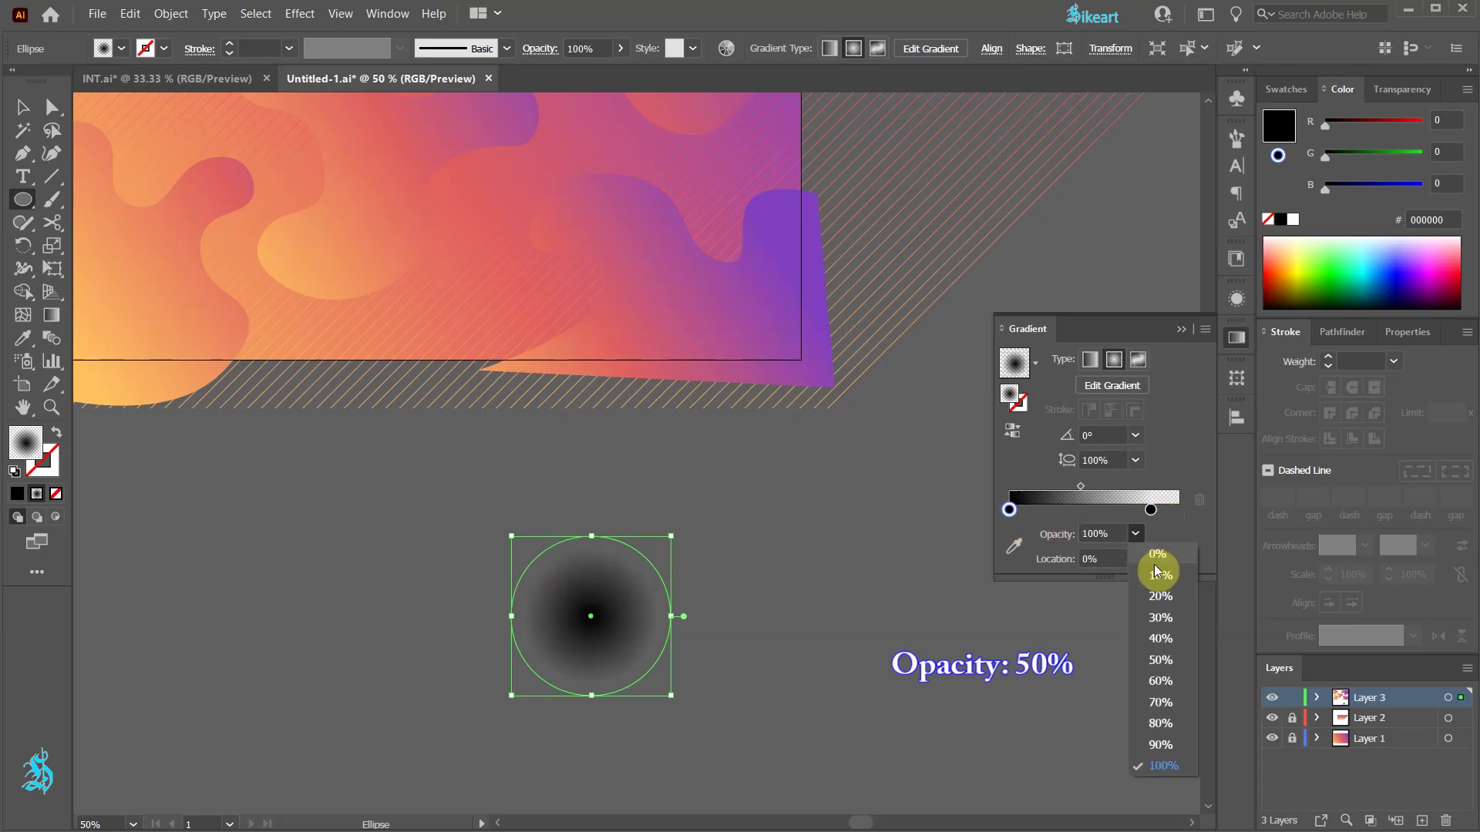
click(1161, 660)
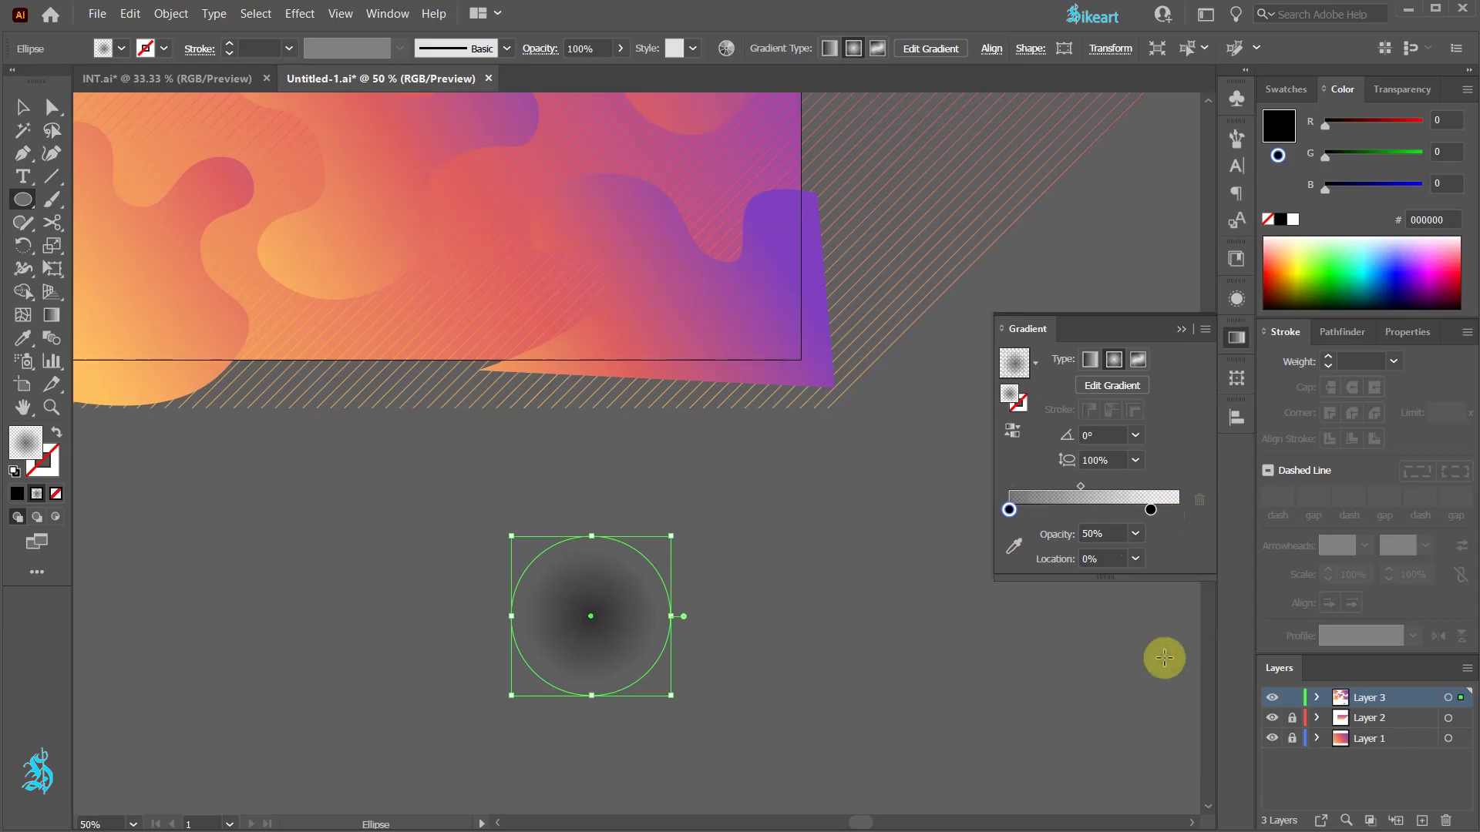
drag(1080, 487, 1066, 488)
drag(1151, 509, 1159, 512)
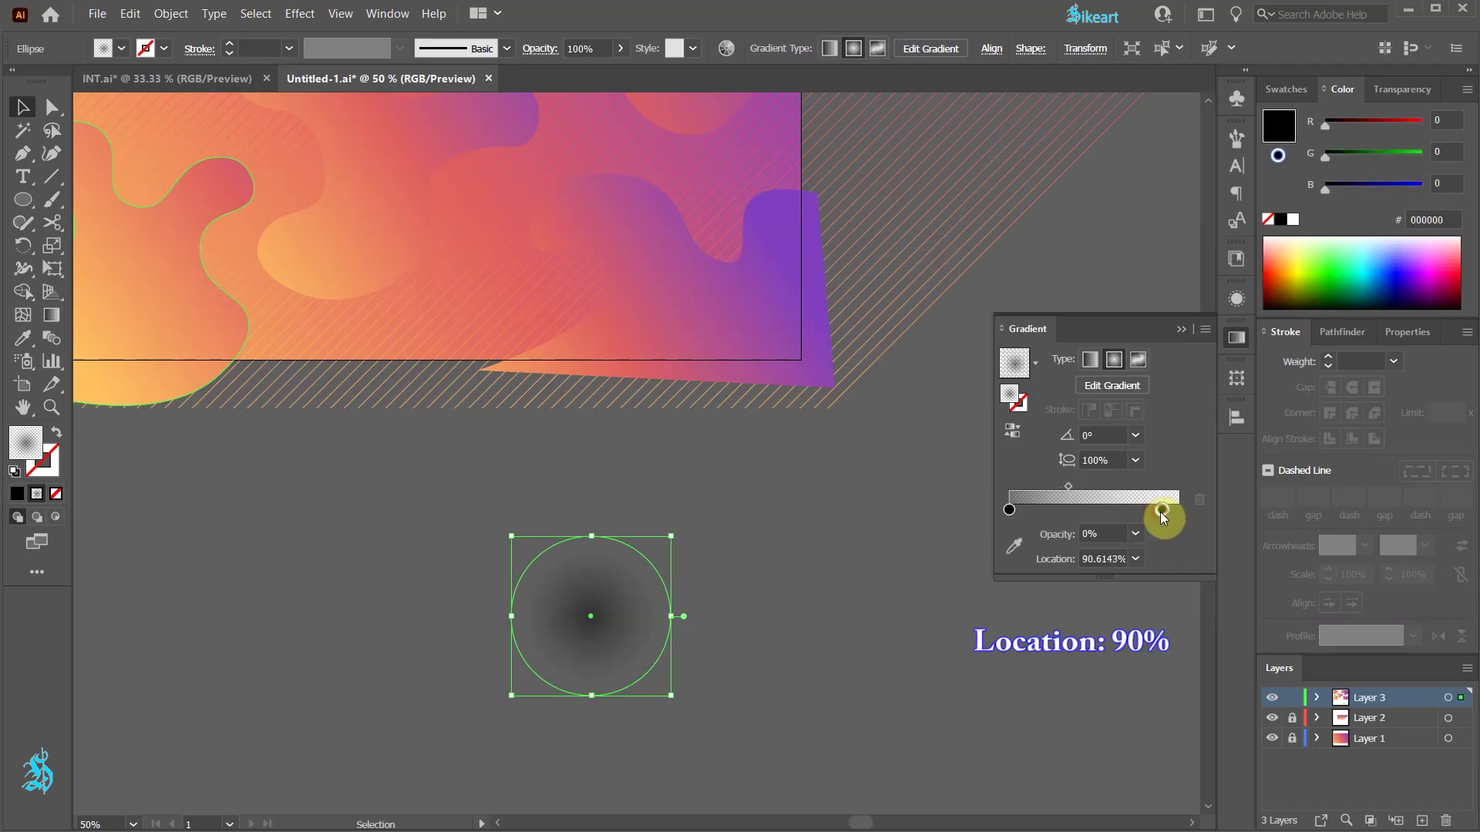
- Move the soft shadow circle onto the lower-right blob and send it to the back of the layer
drag(629, 583, 602, 541)
drag(631, 298, 702, 242)
drag(731, 294, 708, 451)
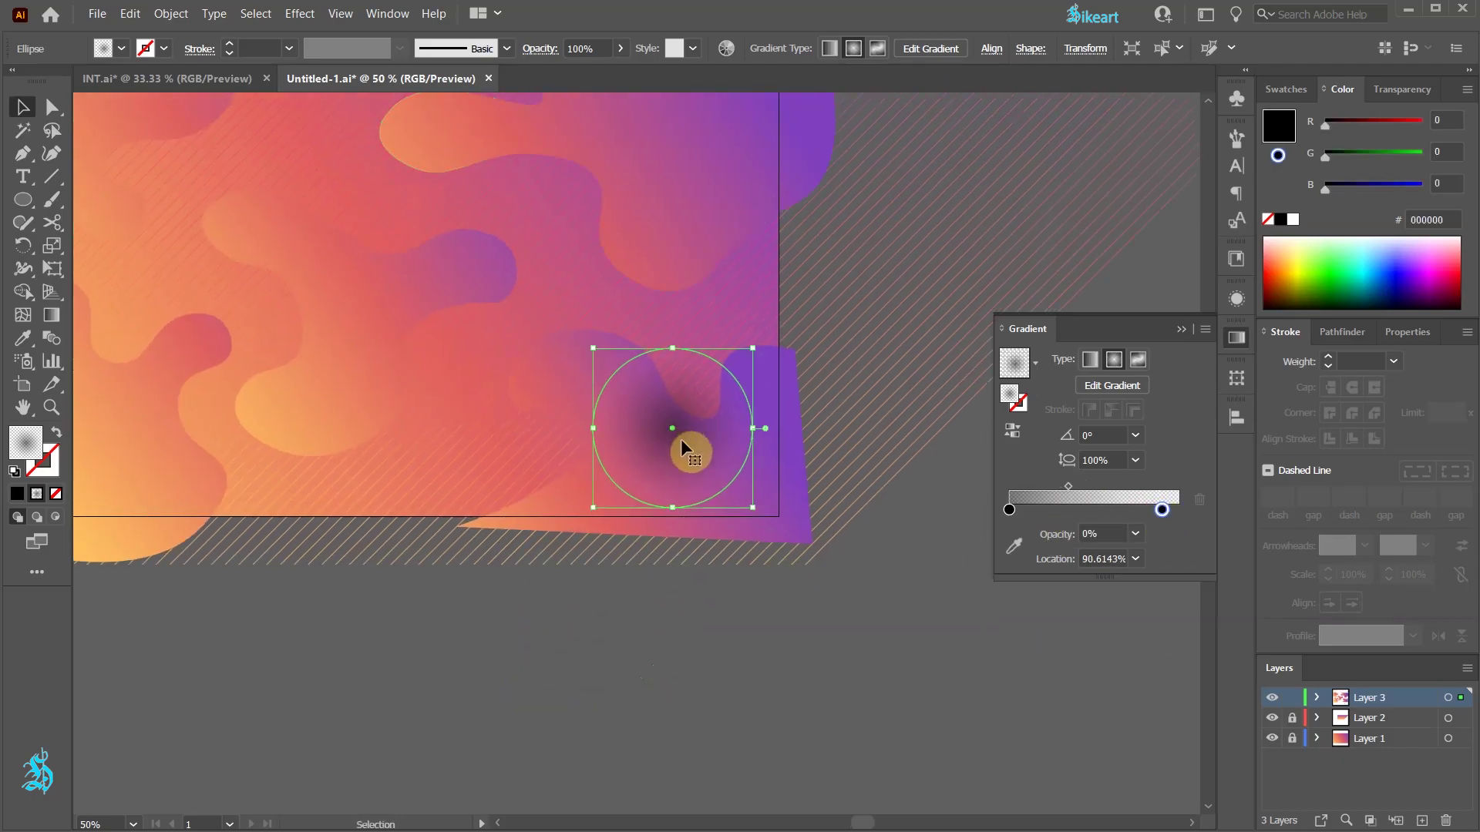
right_click(681, 438)
mouse_move(744, 723)
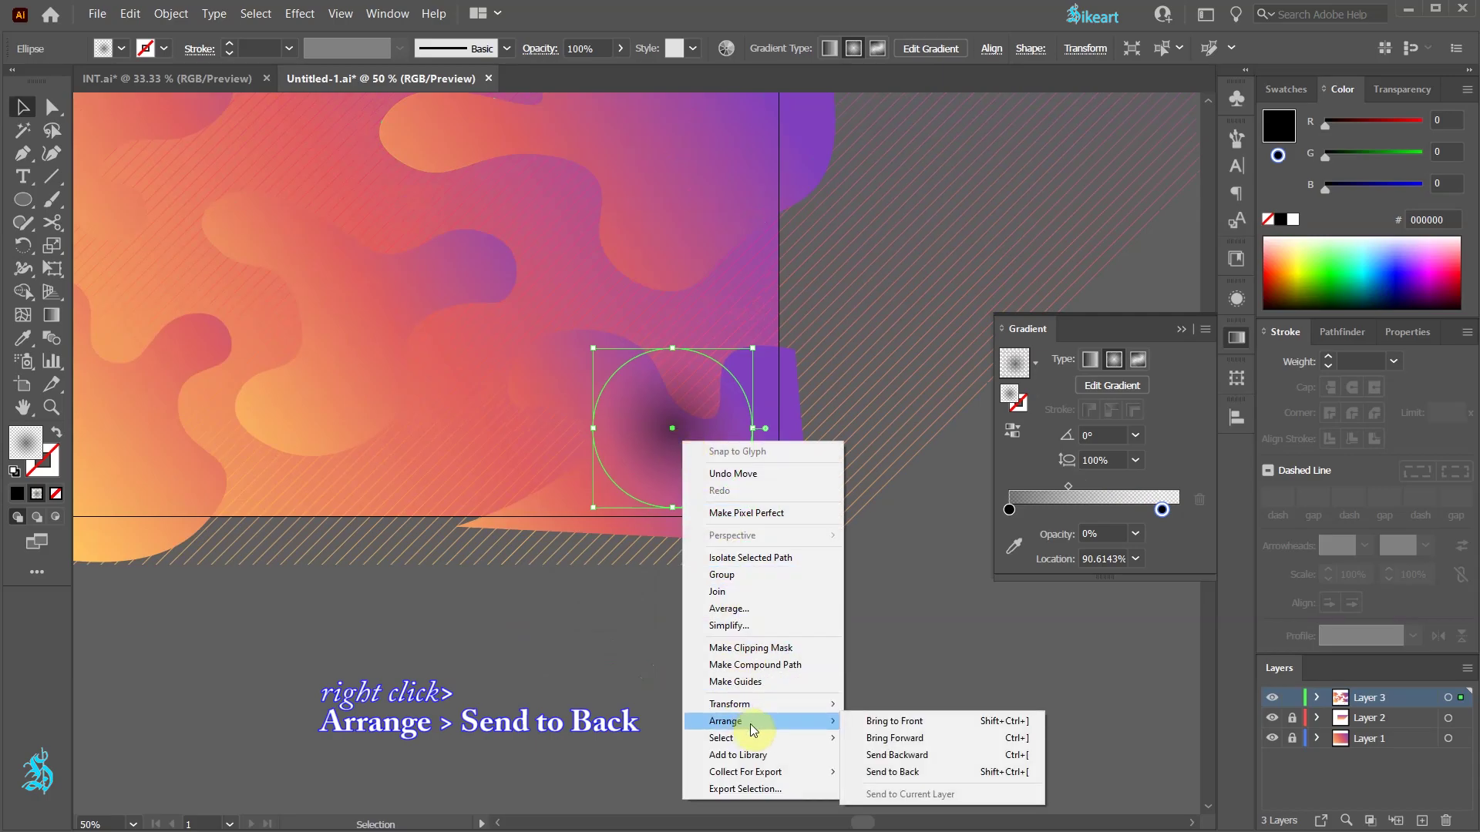
click(926, 771)
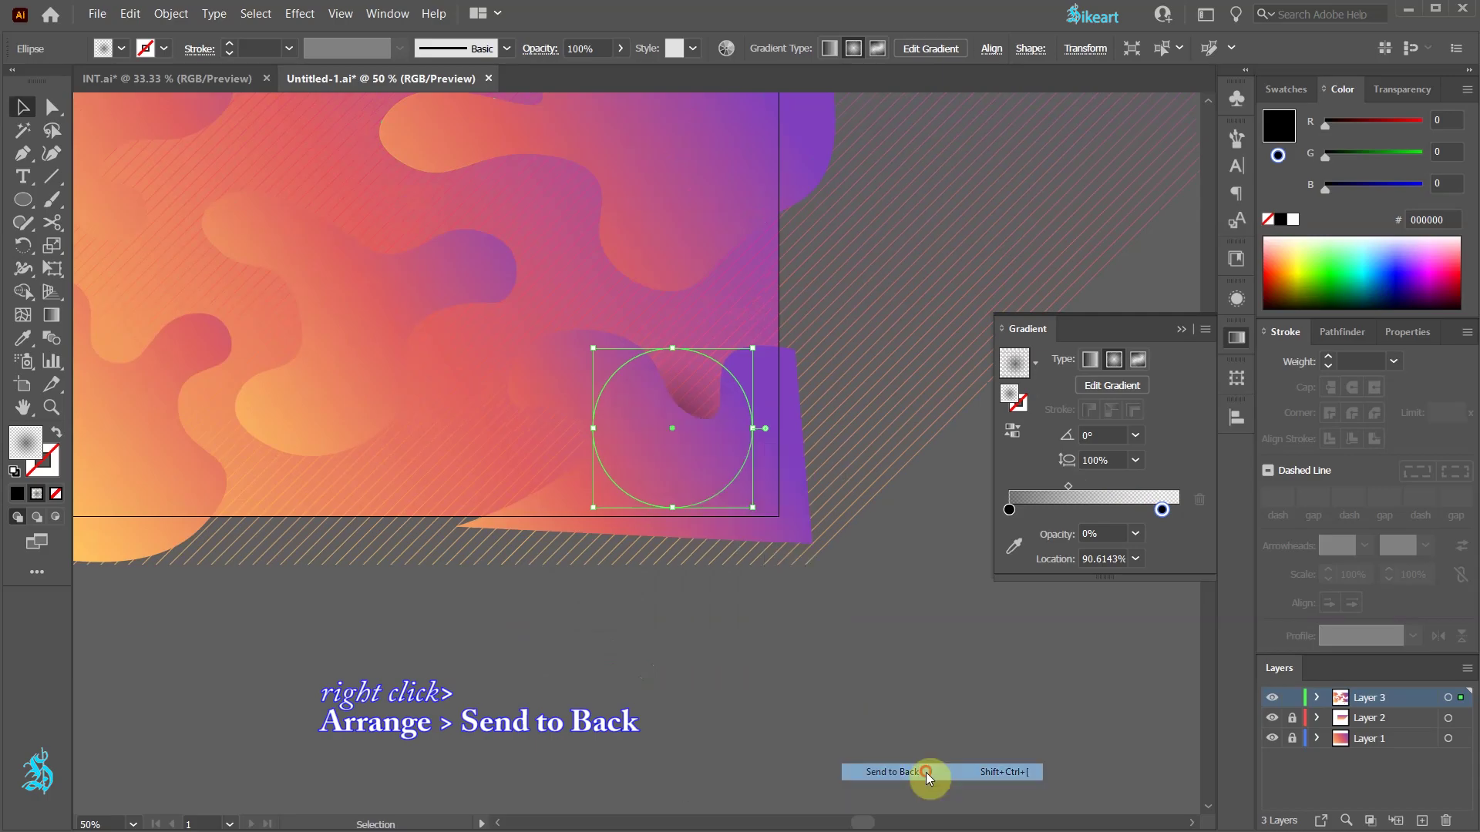
- Stretch the shadow into a wide ellipse, rotate it about 19° and place it behind the lower-right blob's upper-left lobe
drag(677, 429, 819, 423)
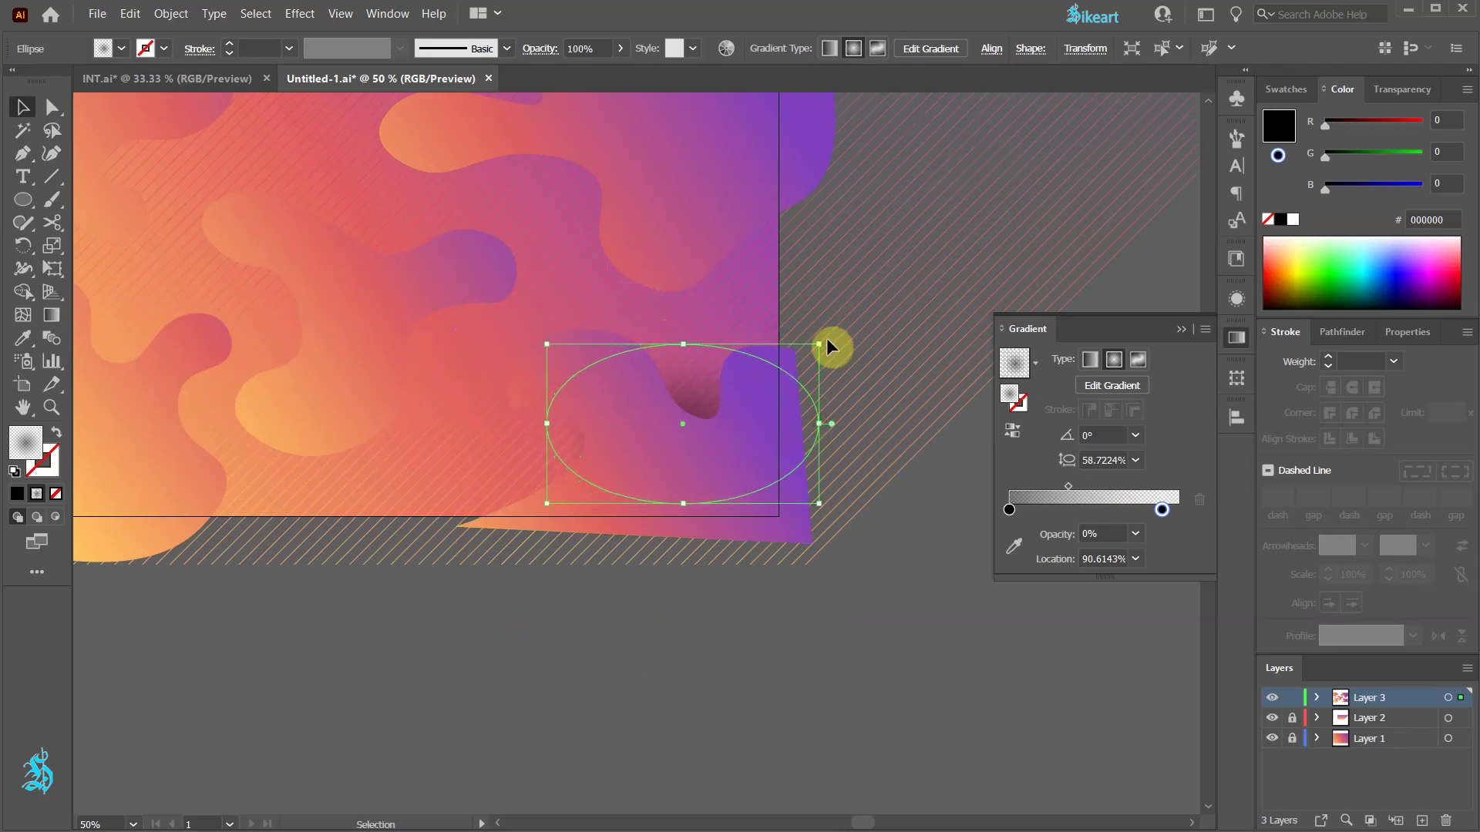
drag(816, 331, 794, 303)
drag(723, 356, 631, 314)
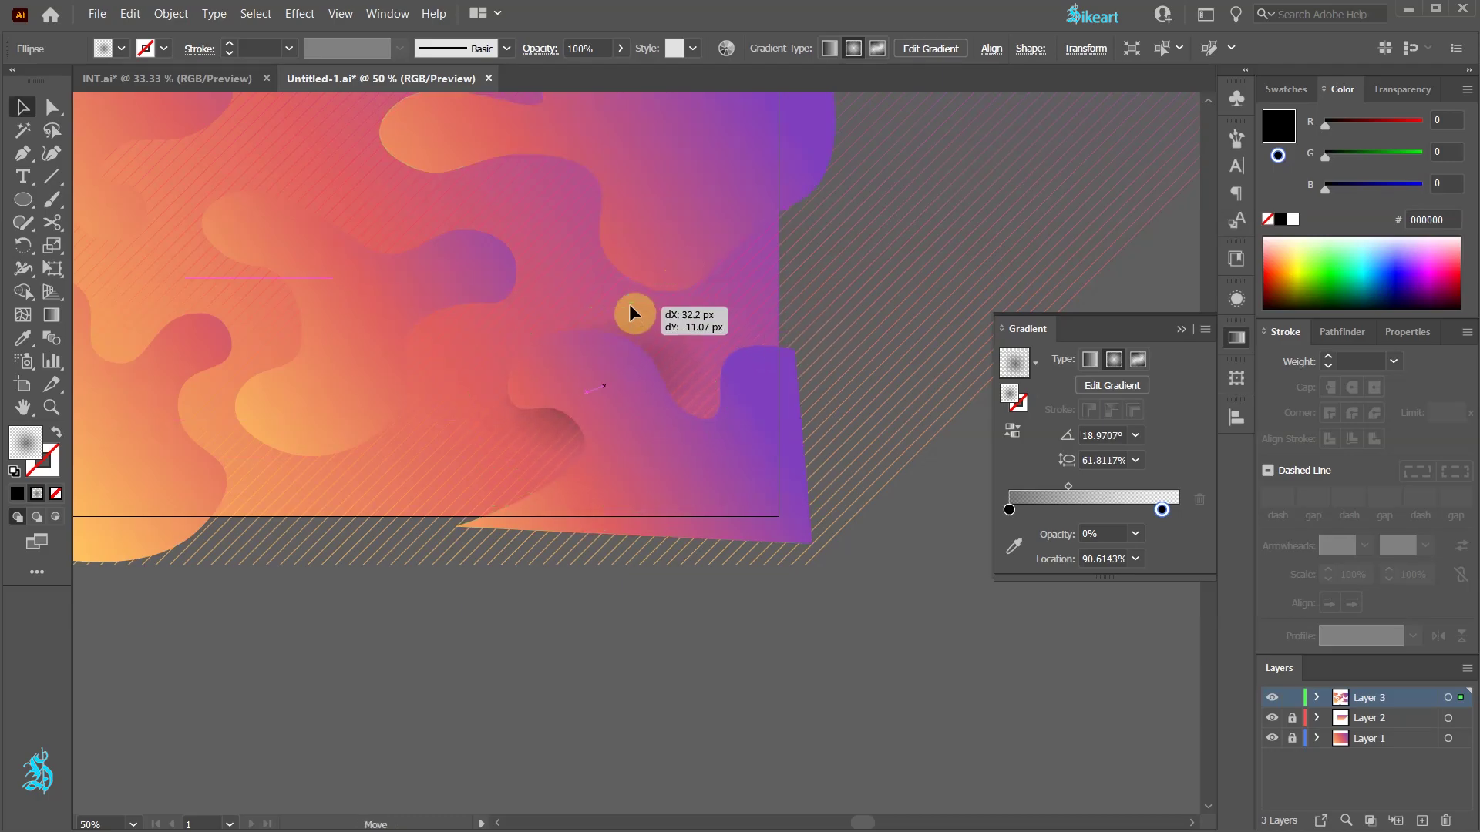
- Reduce the opacity of the shadow ellipse's centre gradient stop to 30% and deselect it
click(1009, 509)
click(1136, 534)
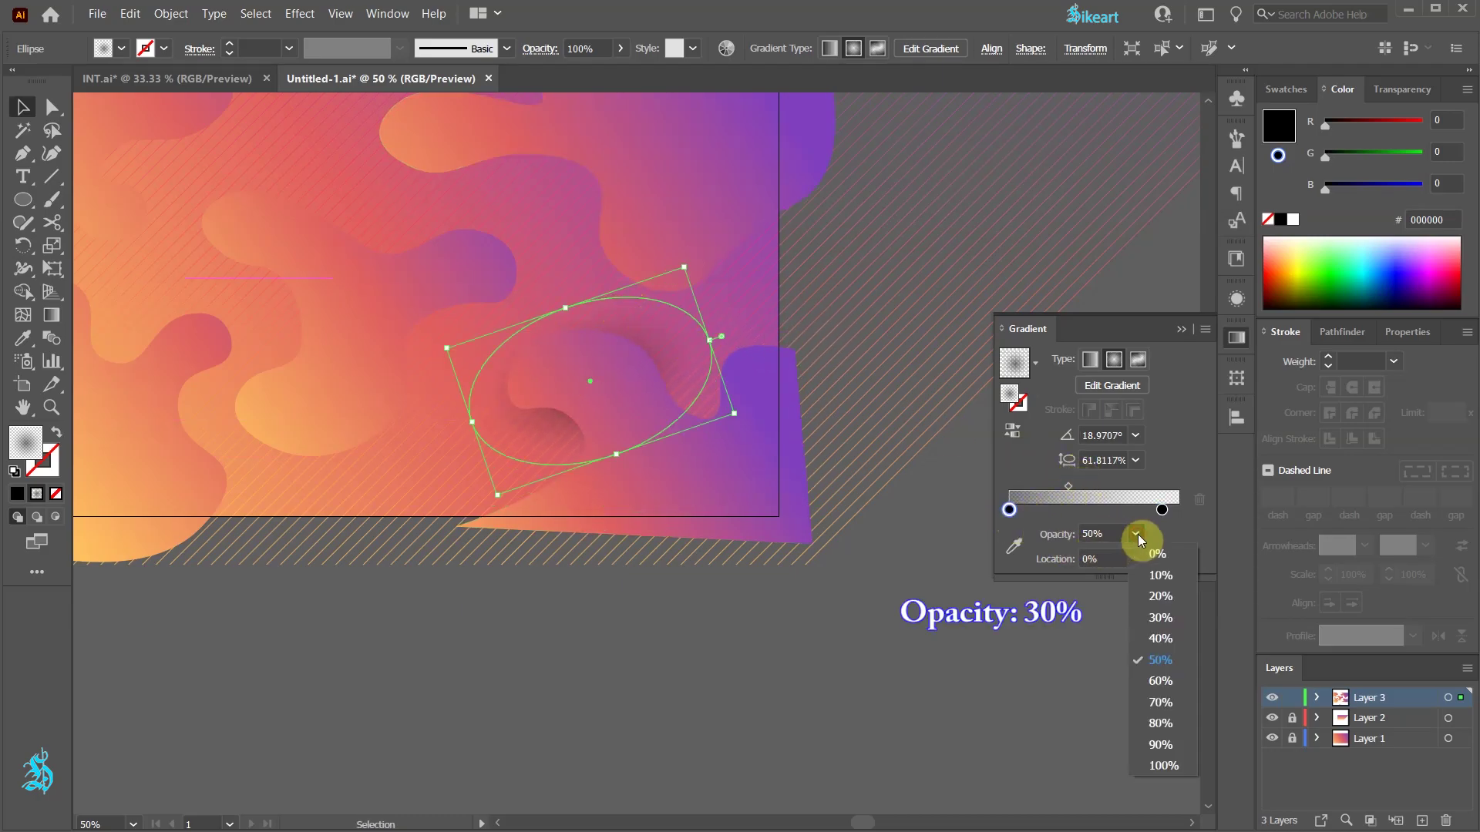
click(1164, 623)
click(640, 343)
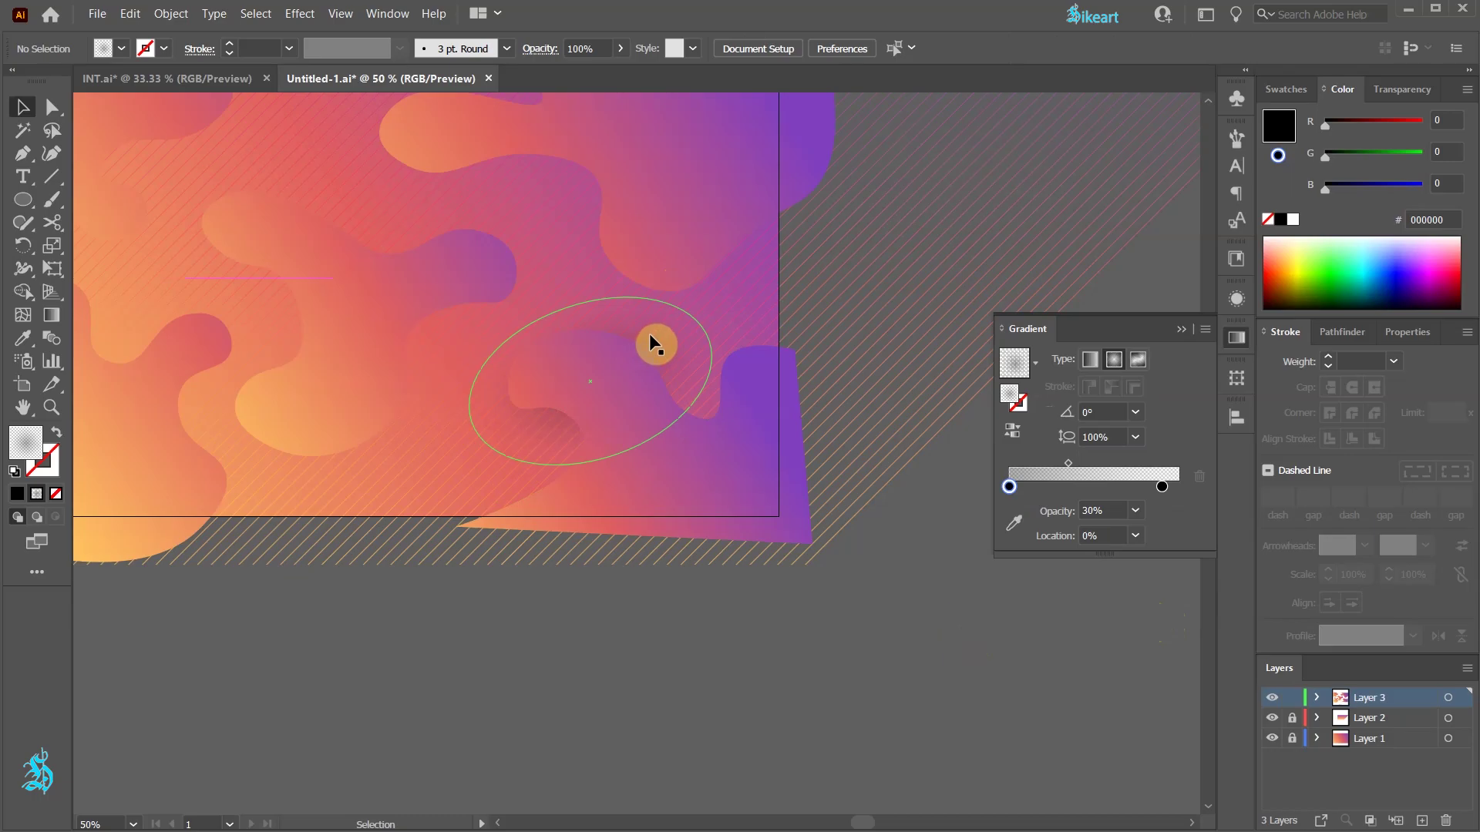
- Duplicate the shadow ellipse and position the copy behind the lower edge of the upper-right blob
scroll(655, 339, up, 2)
click(656, 432)
drag(657, 431, 577, 193)
drag(649, 255, 853, 307)
drag(858, 314, 756, 380)
key(ctrl+minus)
key(ctrl+minus)
- Place further copies of the shadow ellipse behind the edges of the central, lower-left and upper-left blobs
drag(617, 397, 545, 332)
drag(496, 518, 409, 282)
click(452, 562)
click(467, 545)
click(505, 243)
drag(460, 304, 459, 281)
click(830, 383)
key(ctrl+plus)
drag(615, 421, 477, 305)
drag(478, 306, 493, 335)
click(577, 546)
drag(576, 545, 475, 516)
drag(271, 252, 248, 234)
click(505, 716)
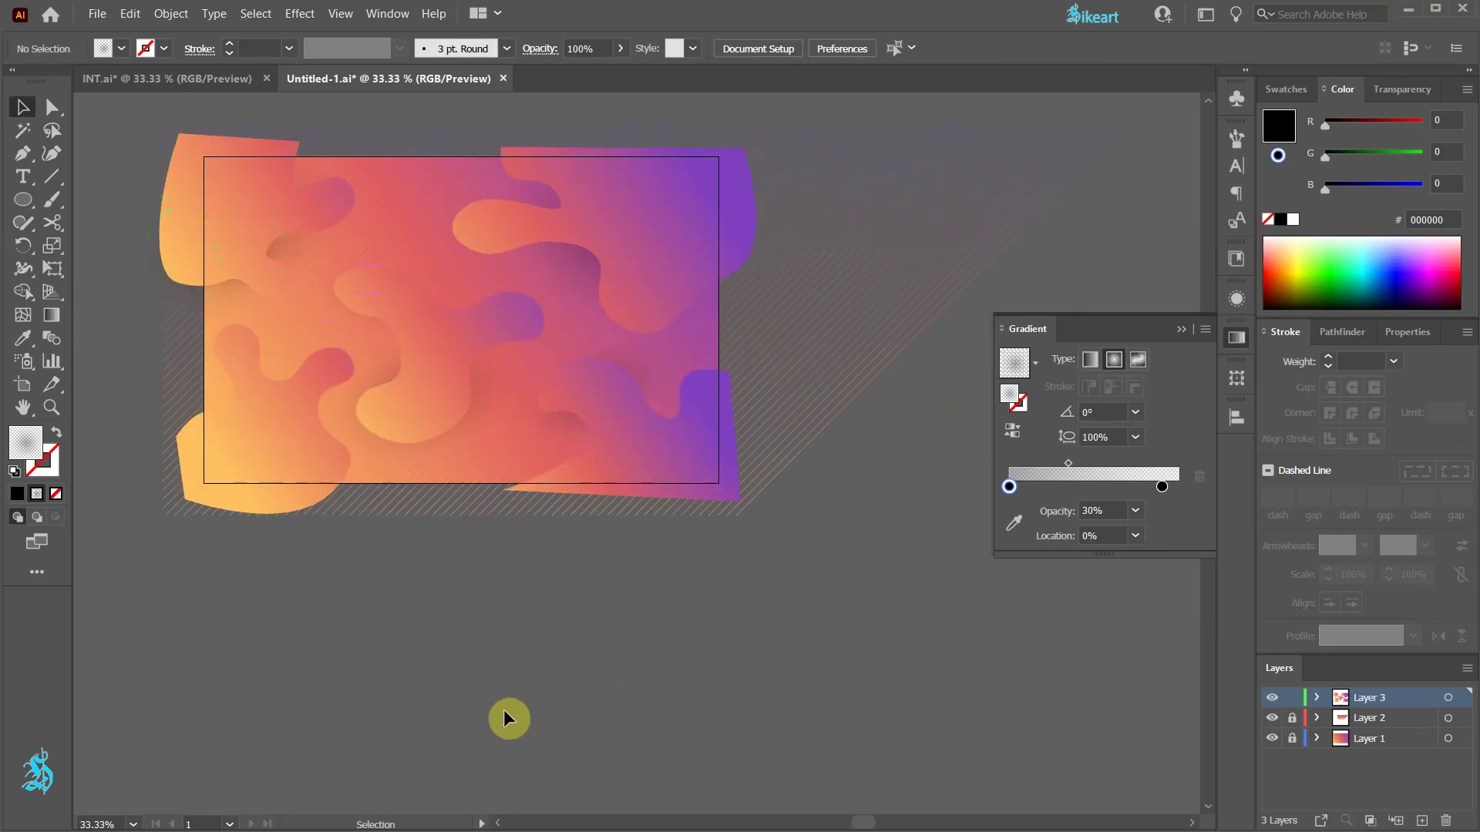
- Switch the fill for new objects from the shadow gradient to solid white and close the gradient settings
drag(506, 716, 471, 652)
click(1292, 220)
click(1182, 332)
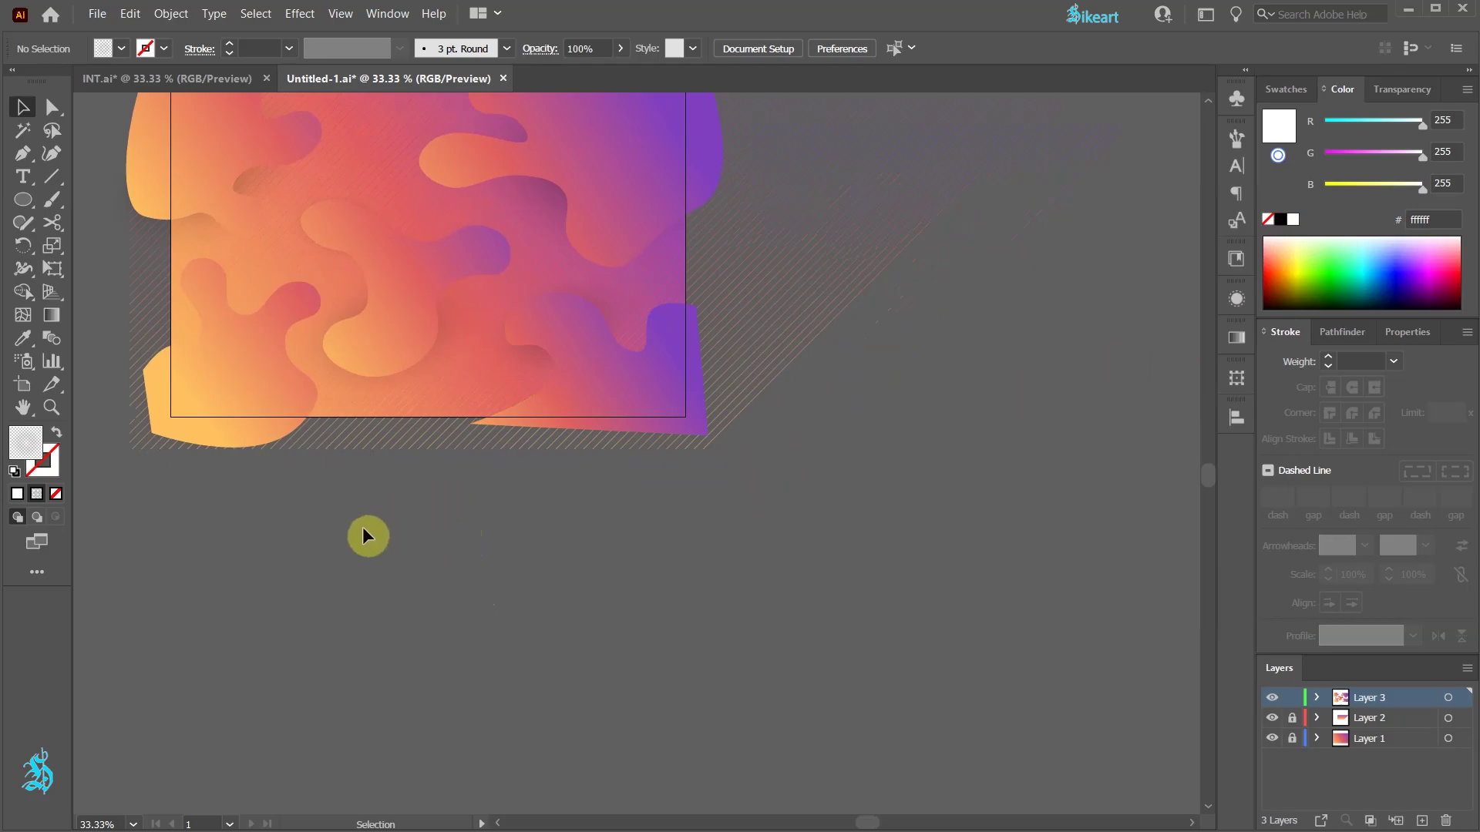
key(ctrl+plus)
key(ctrl+minus)
click(25, 458)
click(16, 497)
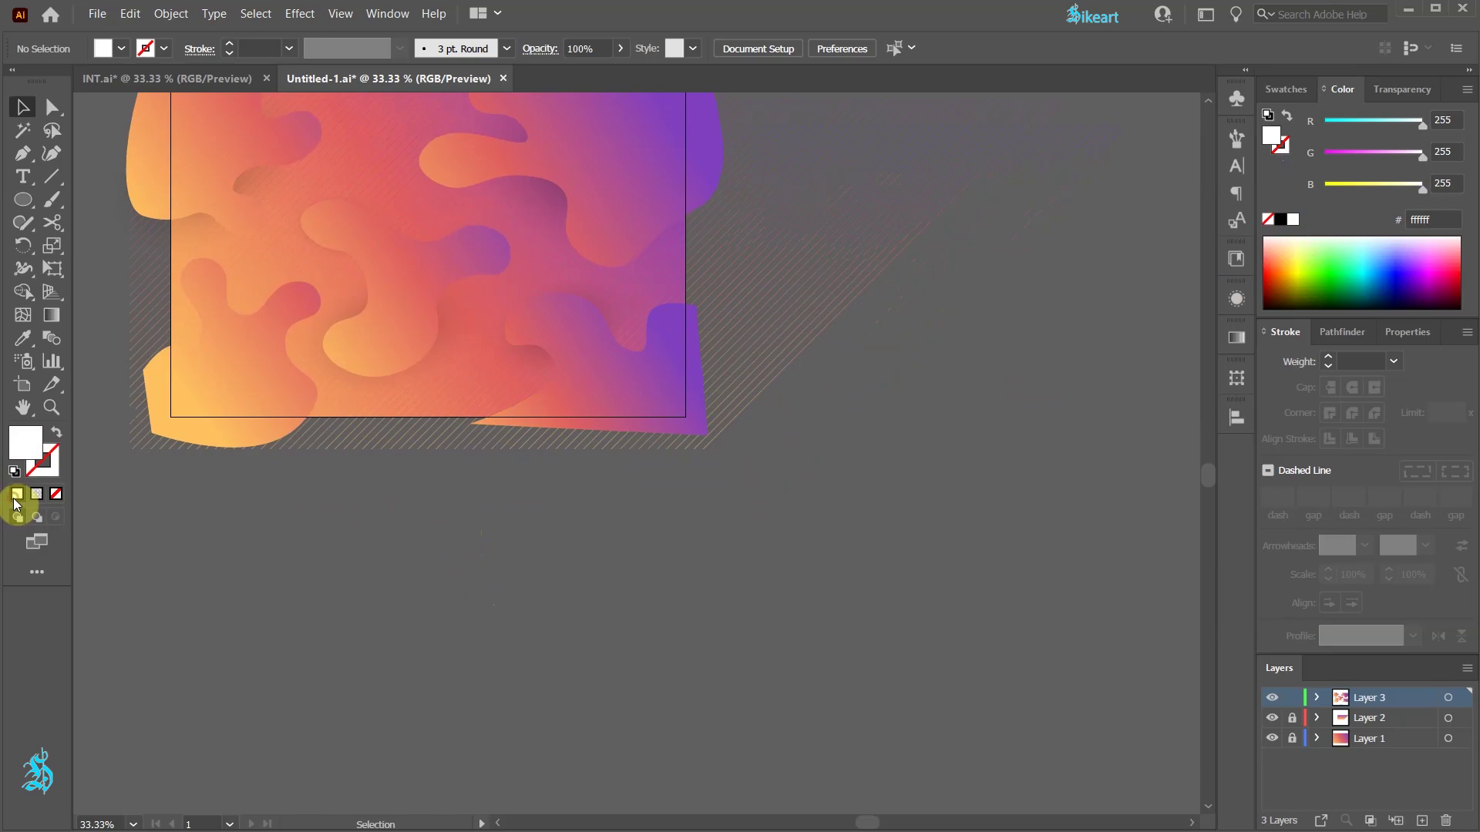
- Create a white 8 × 8 px circle below the artboard's lower-left corner
key(l)
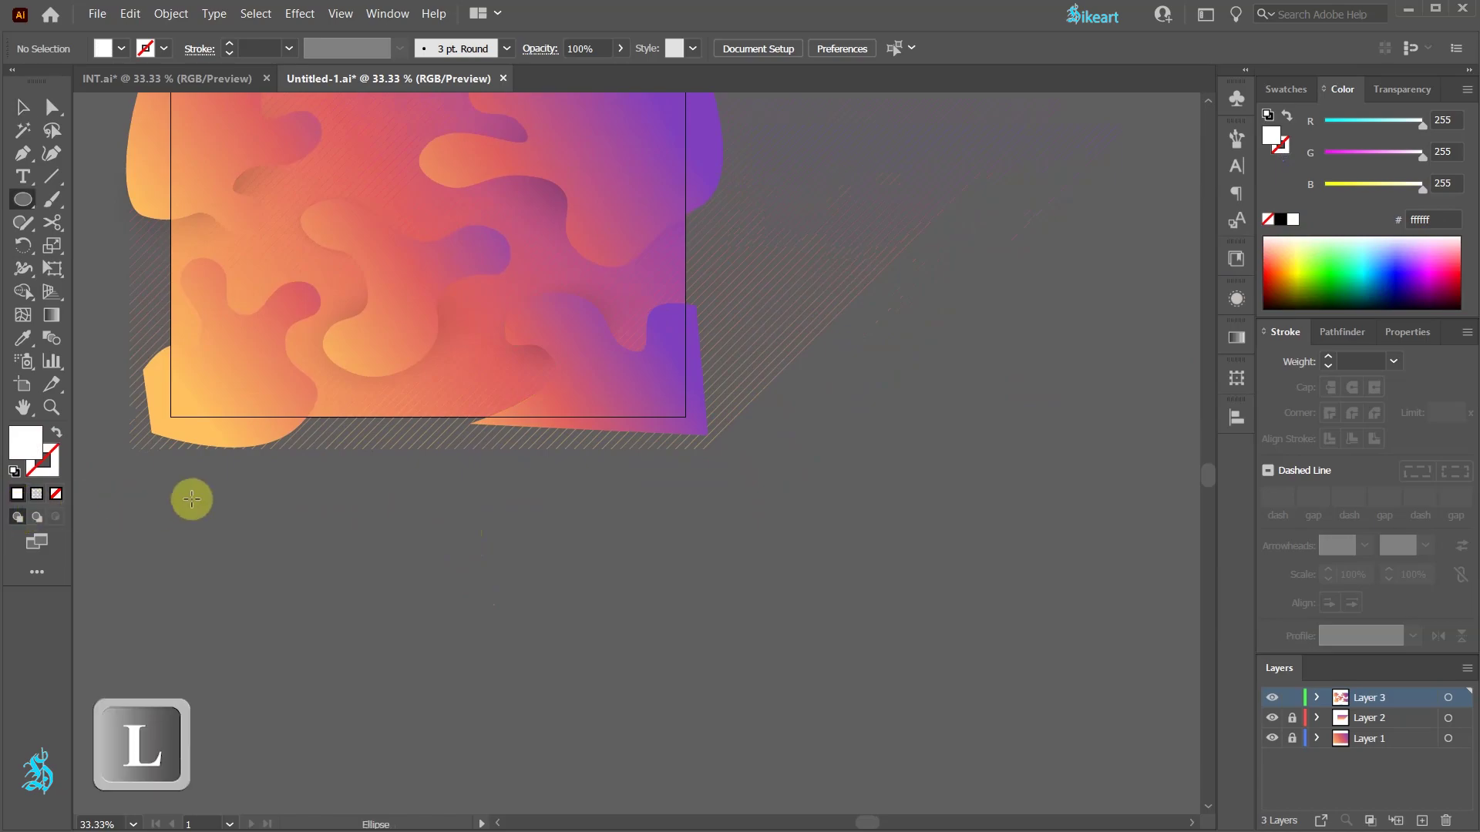
click(213, 543)
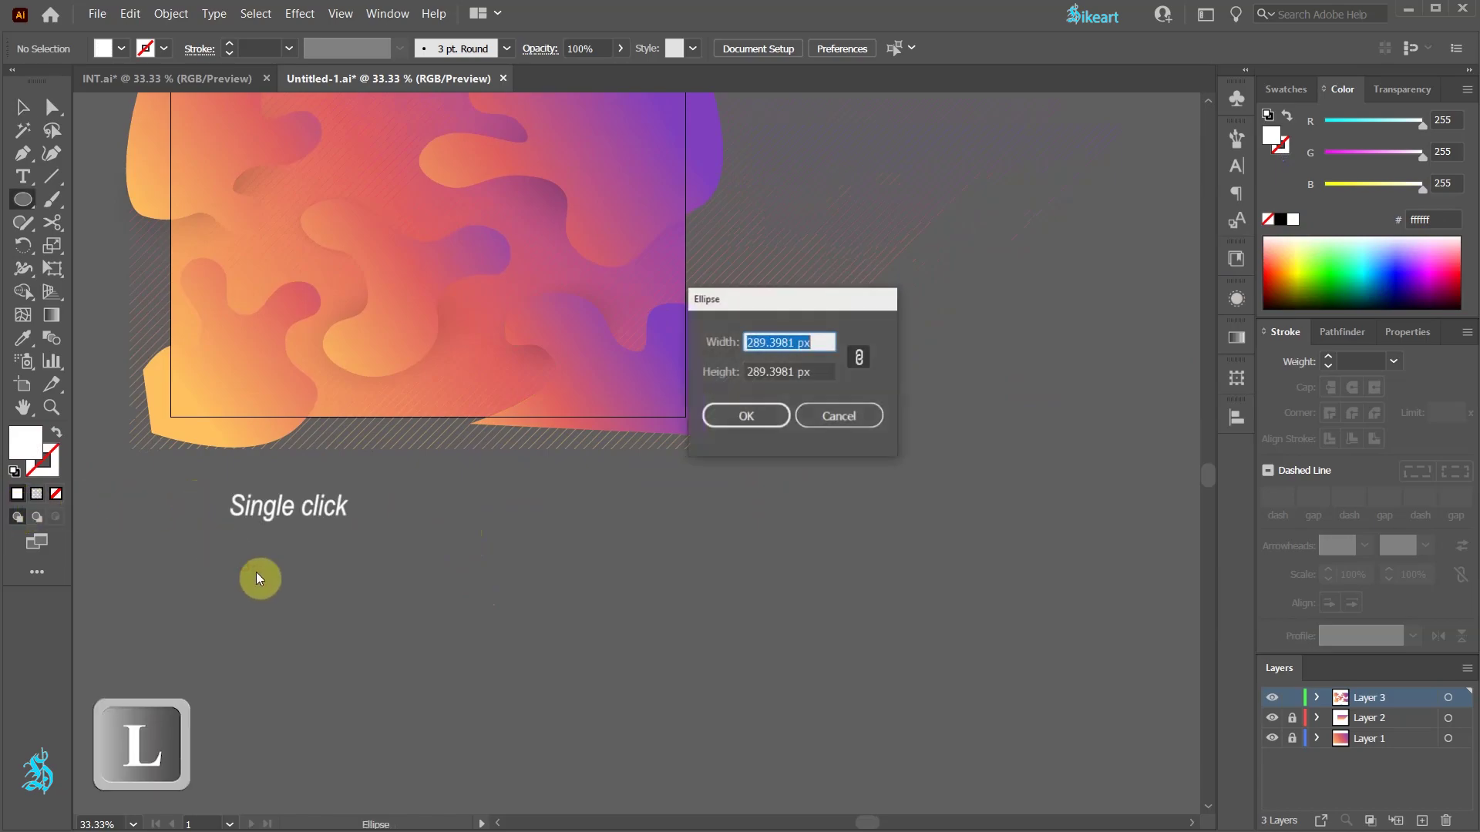
double_click(860, 358)
drag(799, 343, 681, 350)
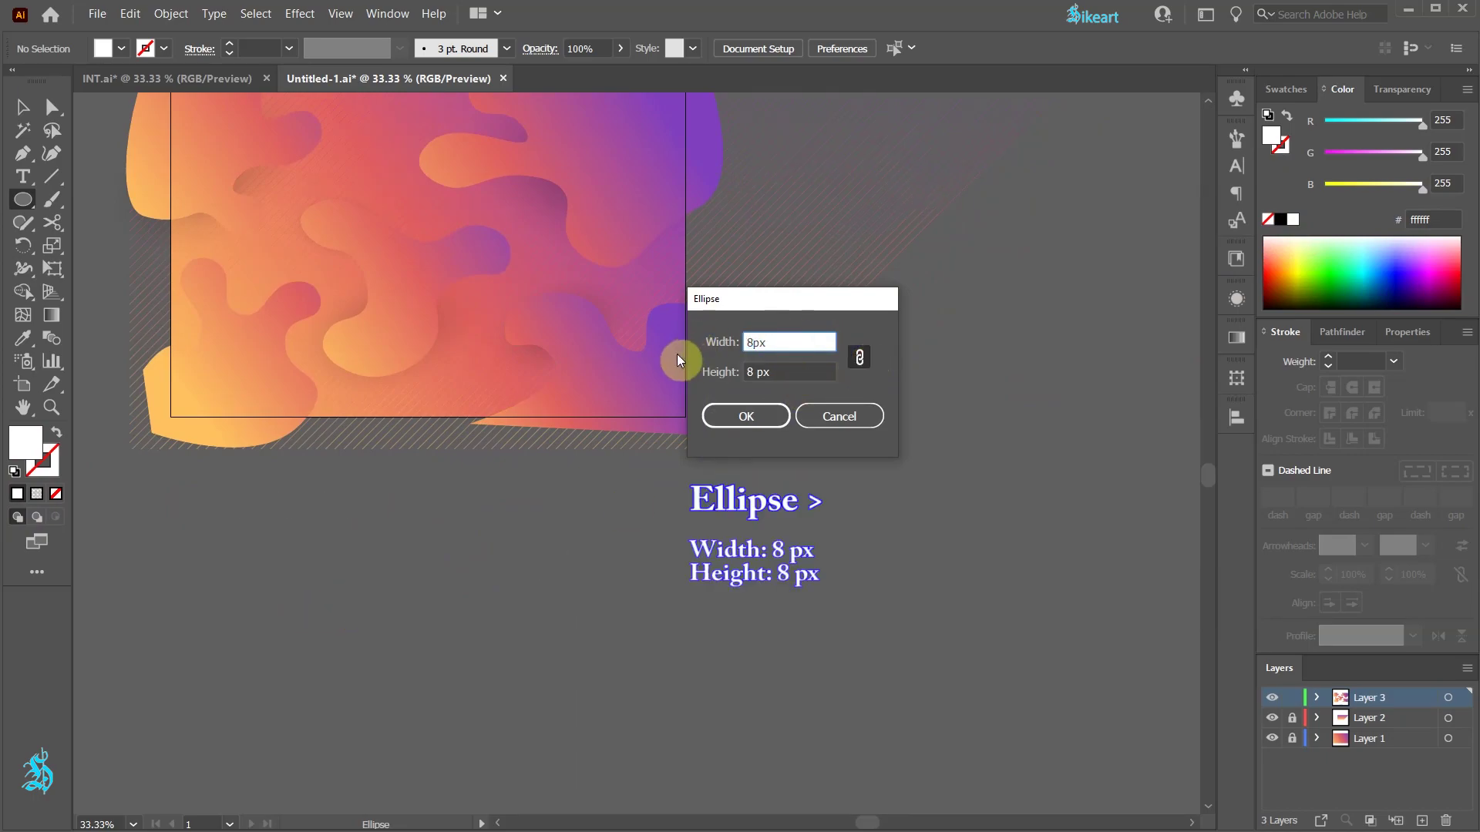
click(757, 417)
key(ctrl+1)
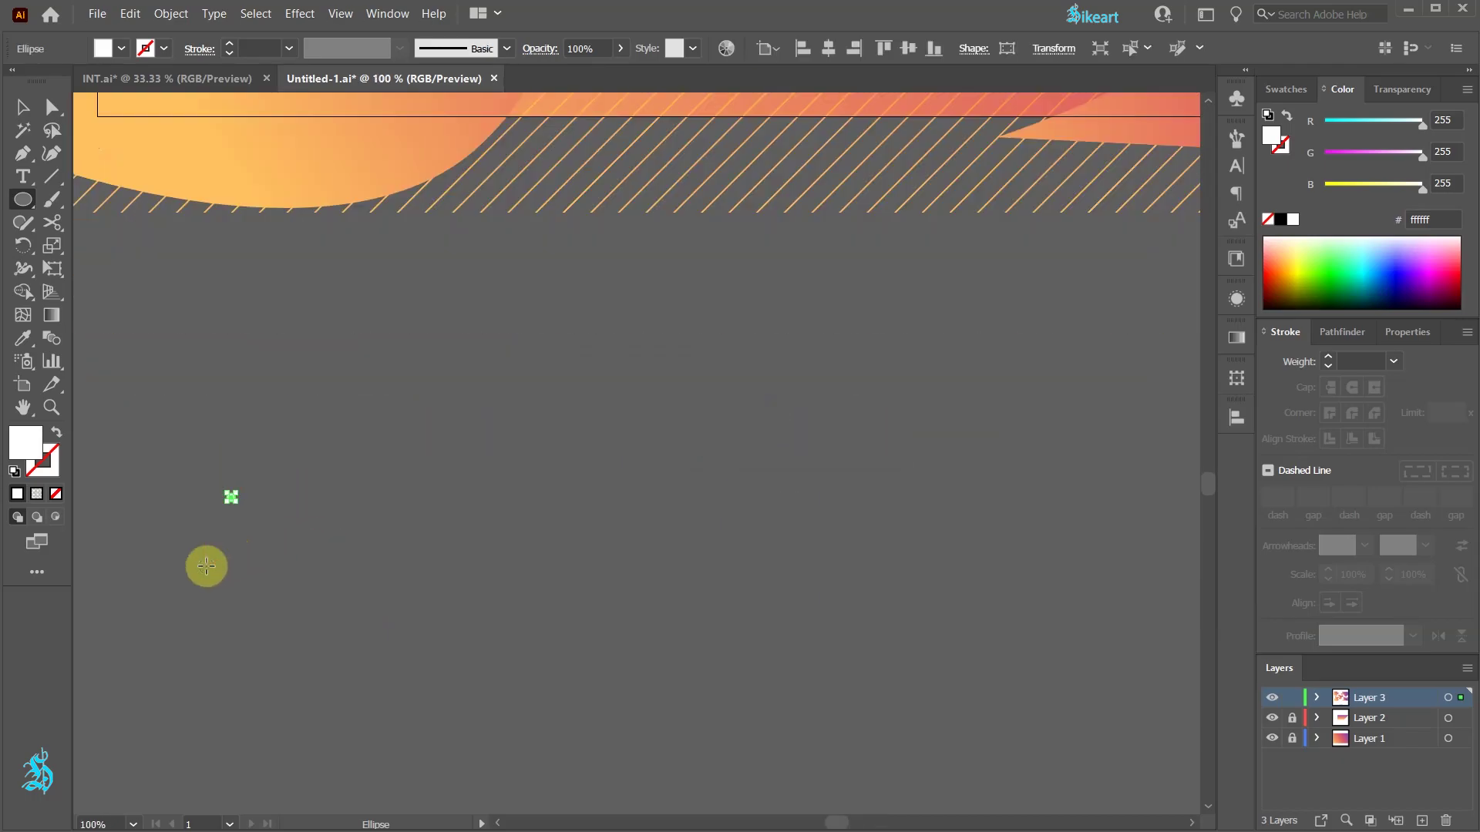
- Turn the small circle into a grid repeat and extend it into a wide rectangular block of dots
click(173, 13)
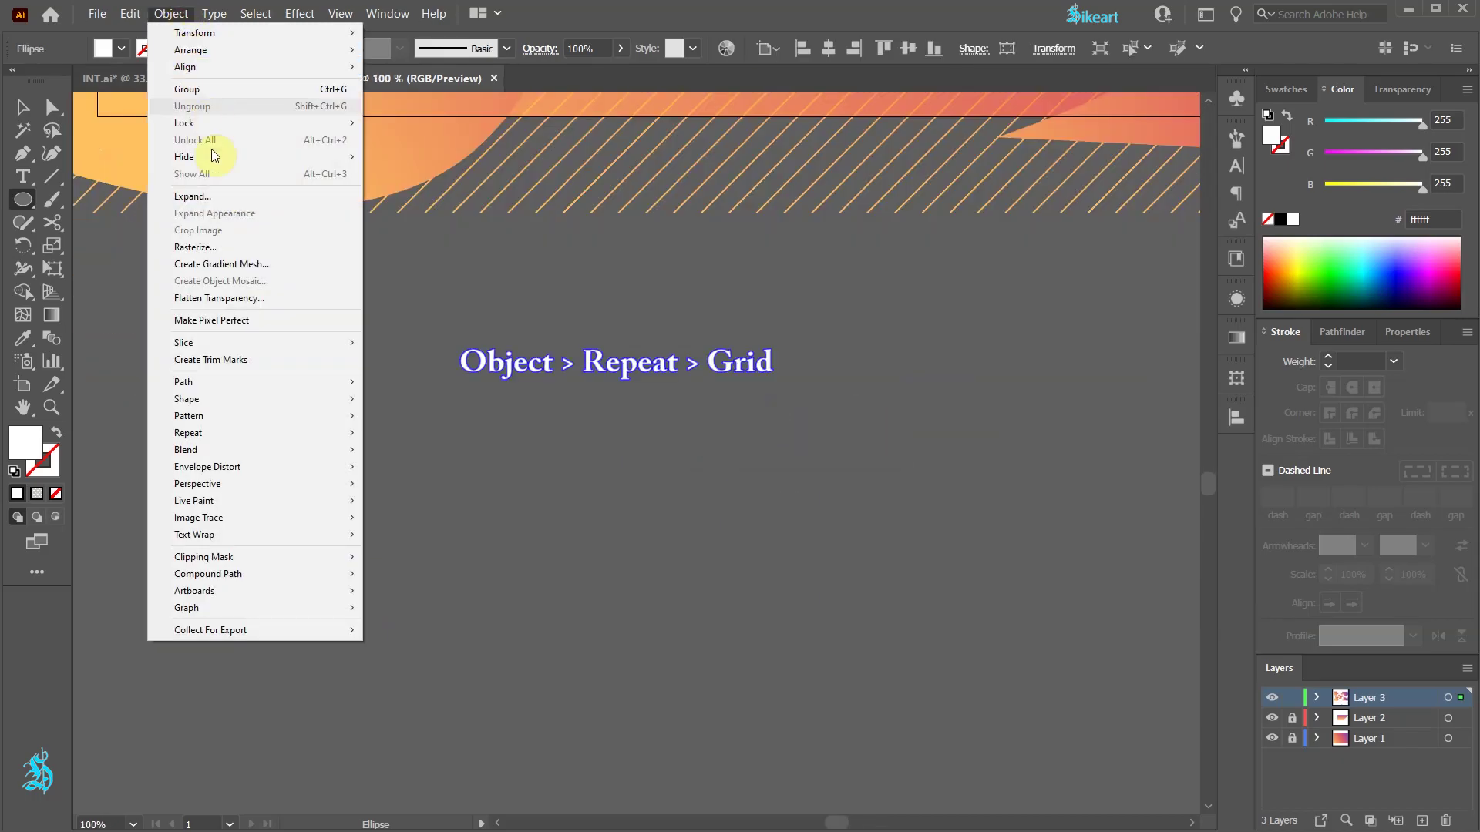
mouse_move(224, 433)
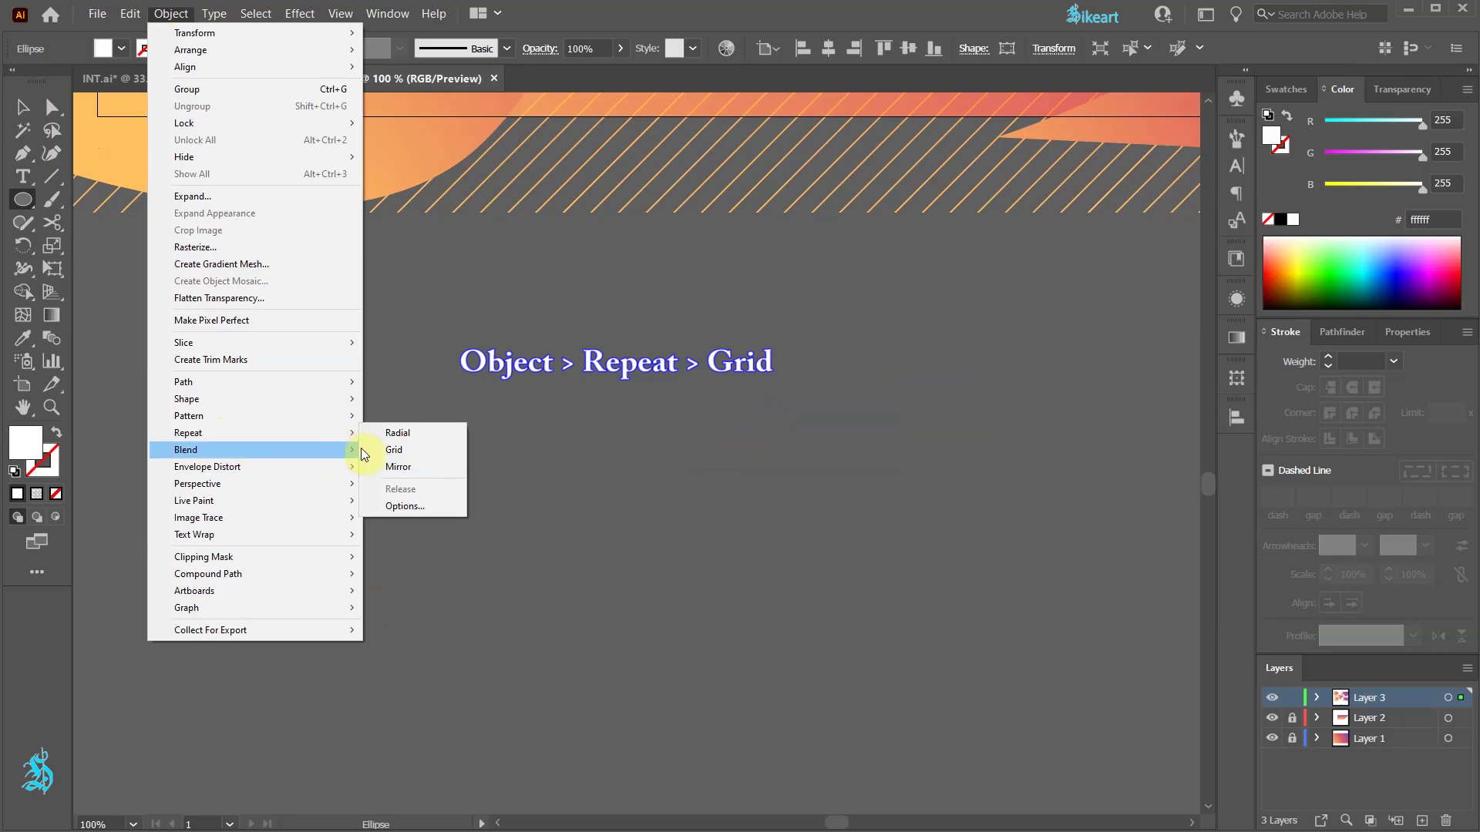
click(402, 450)
key(ctrl+equal)
drag(299, 517, 1052, 510)
drag(634, 528, 639, 763)
- Enlarge the white dot grid and set its horizontal and vertical spacing to 20 px
scroll(668, 663, down, 4)
drag(667, 664, 480, 577)
scroll(469, 569, up, 1)
drag(474, 521, 481, 521)
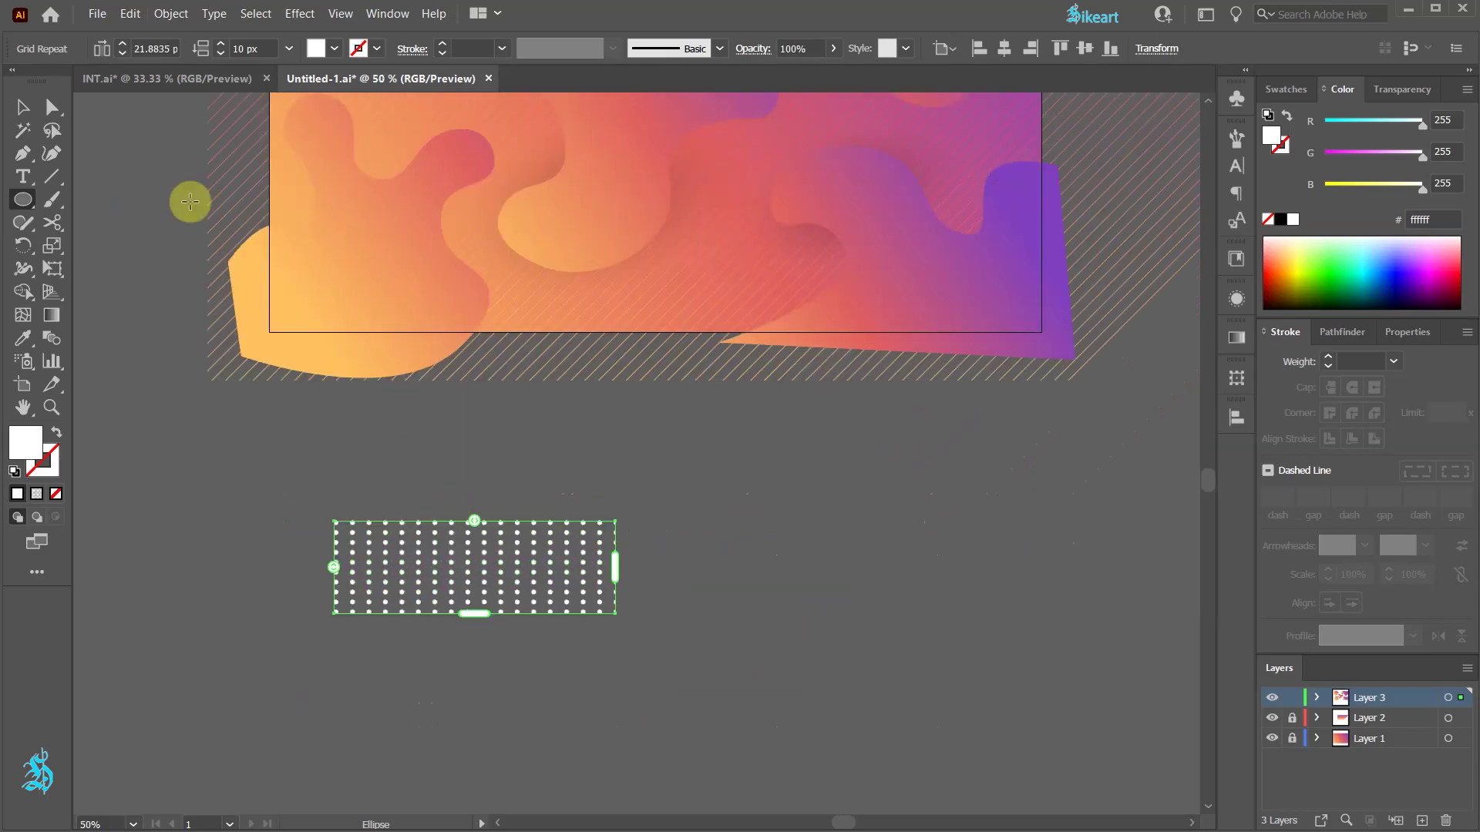
click(143, 49)
text(20)
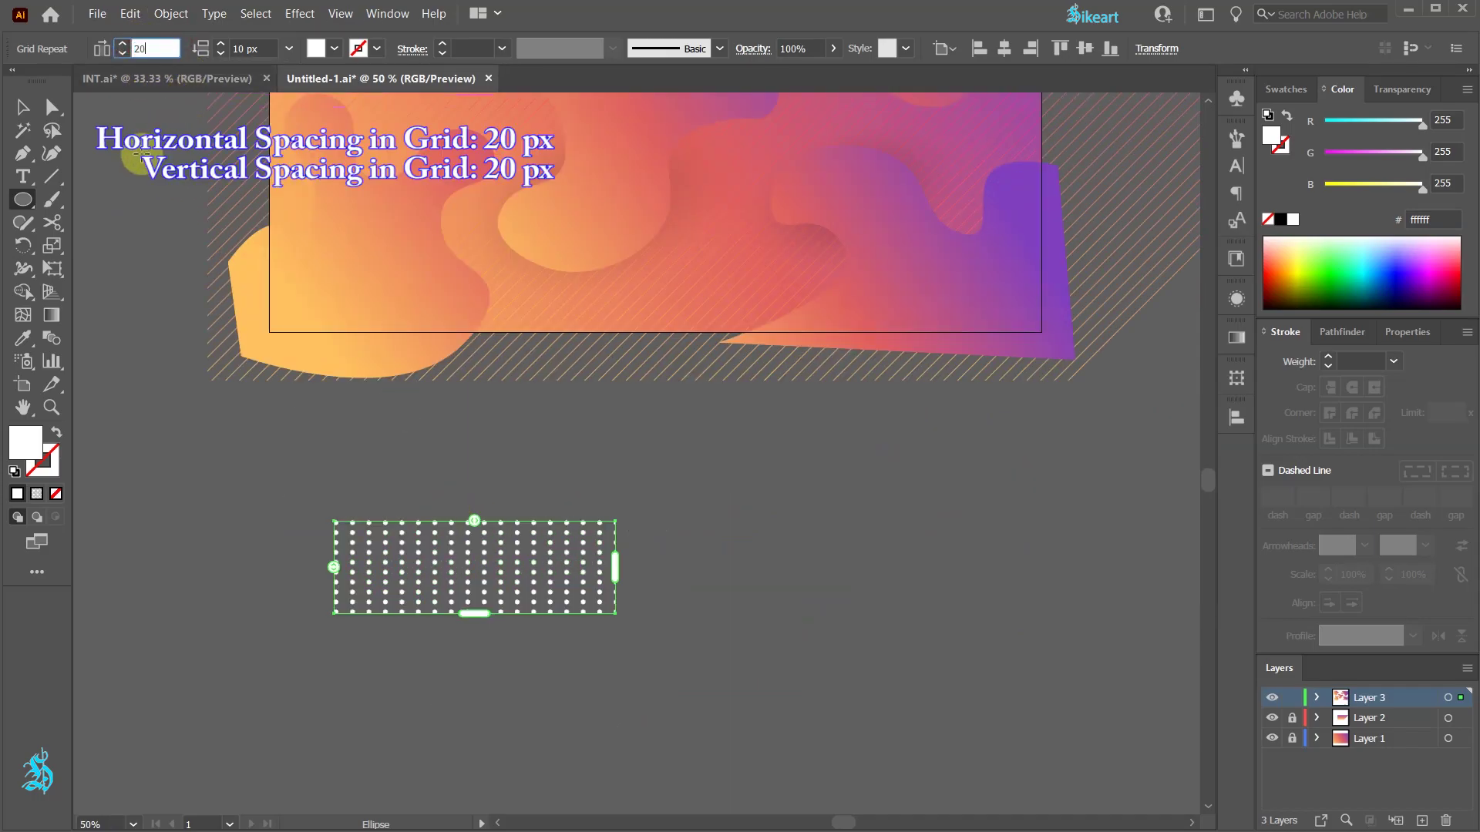
click(245, 49)
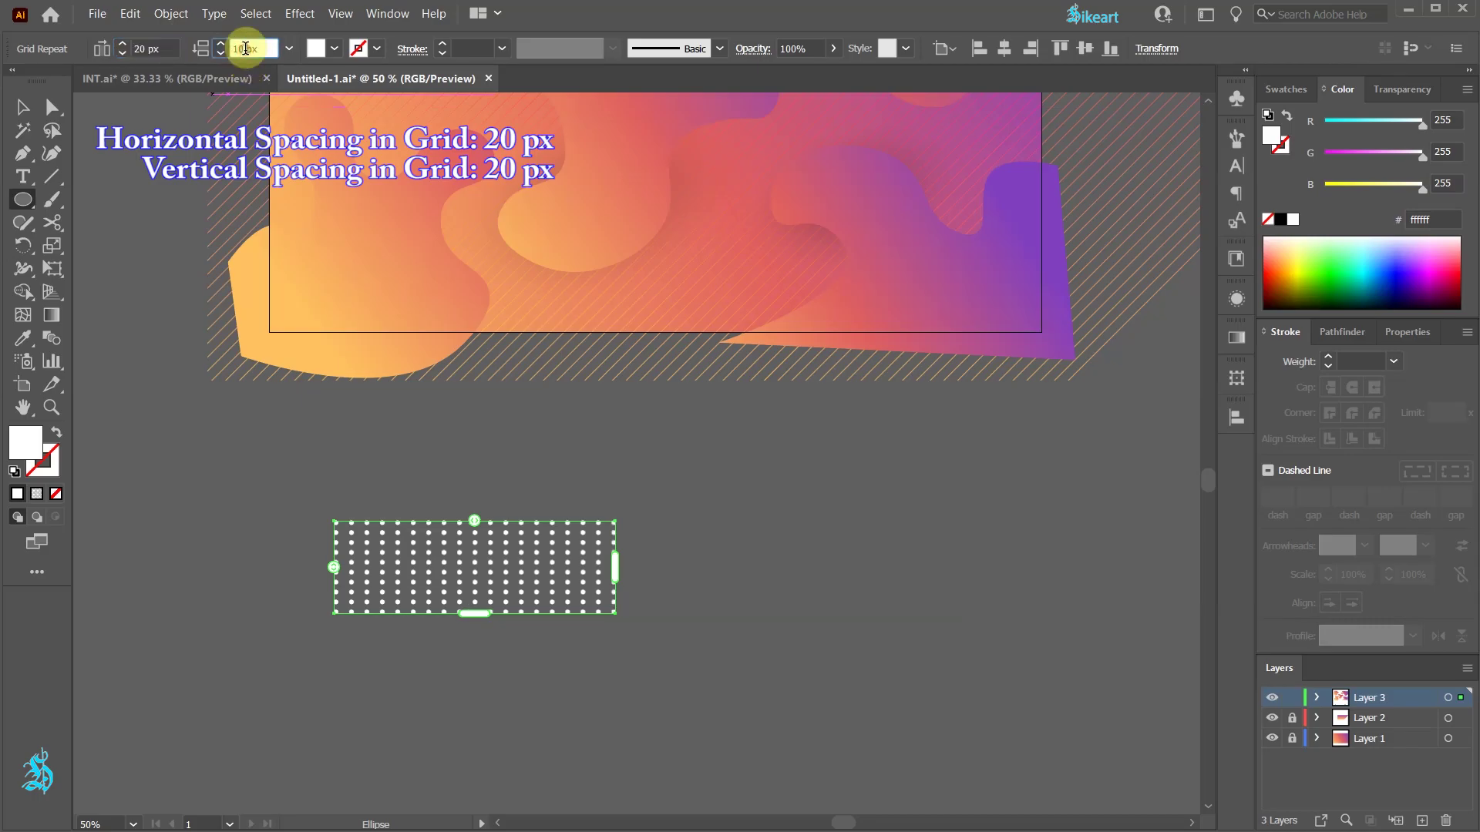
text(2)
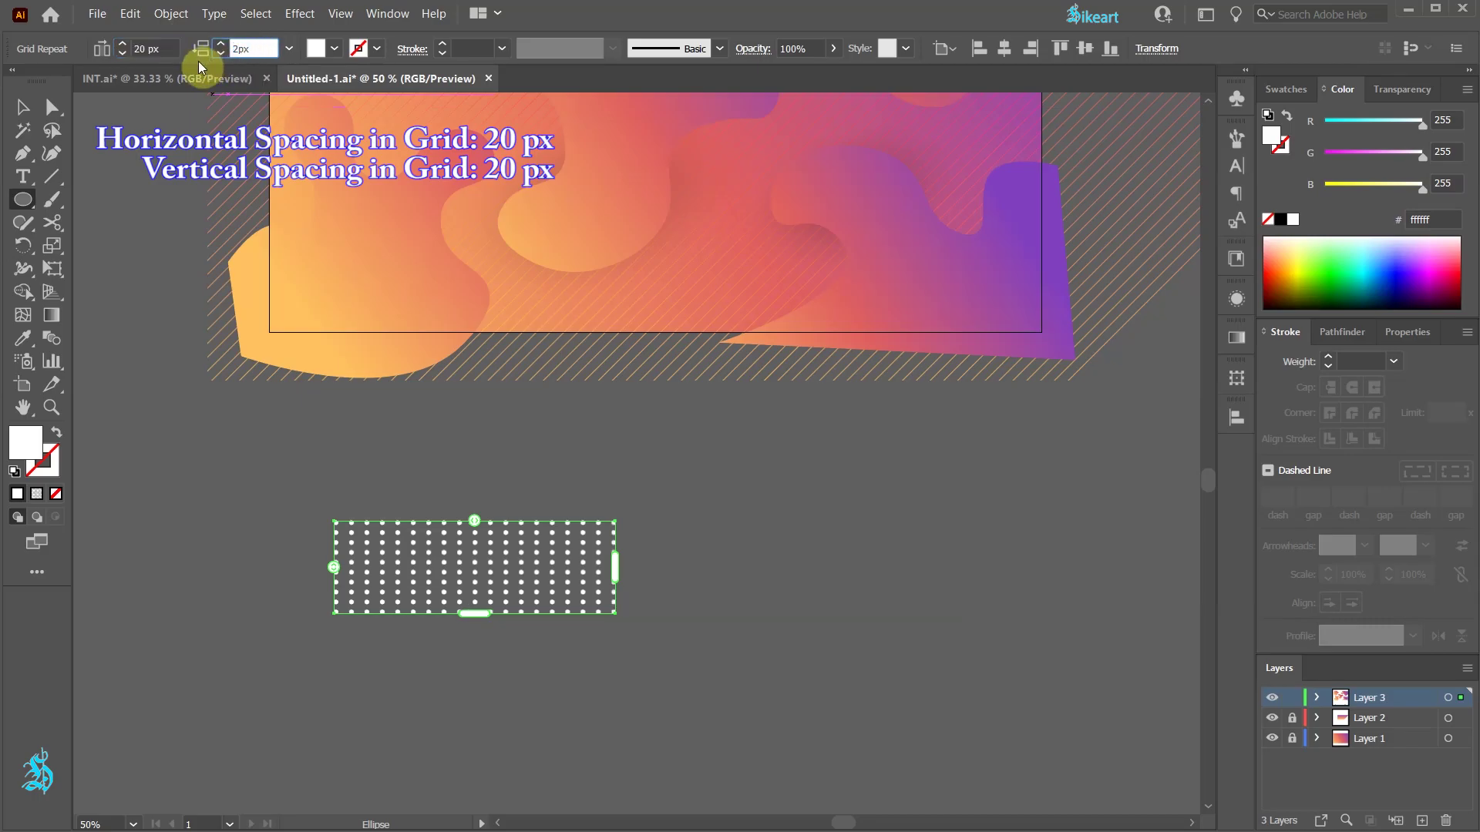
text(0)
key(Tab)
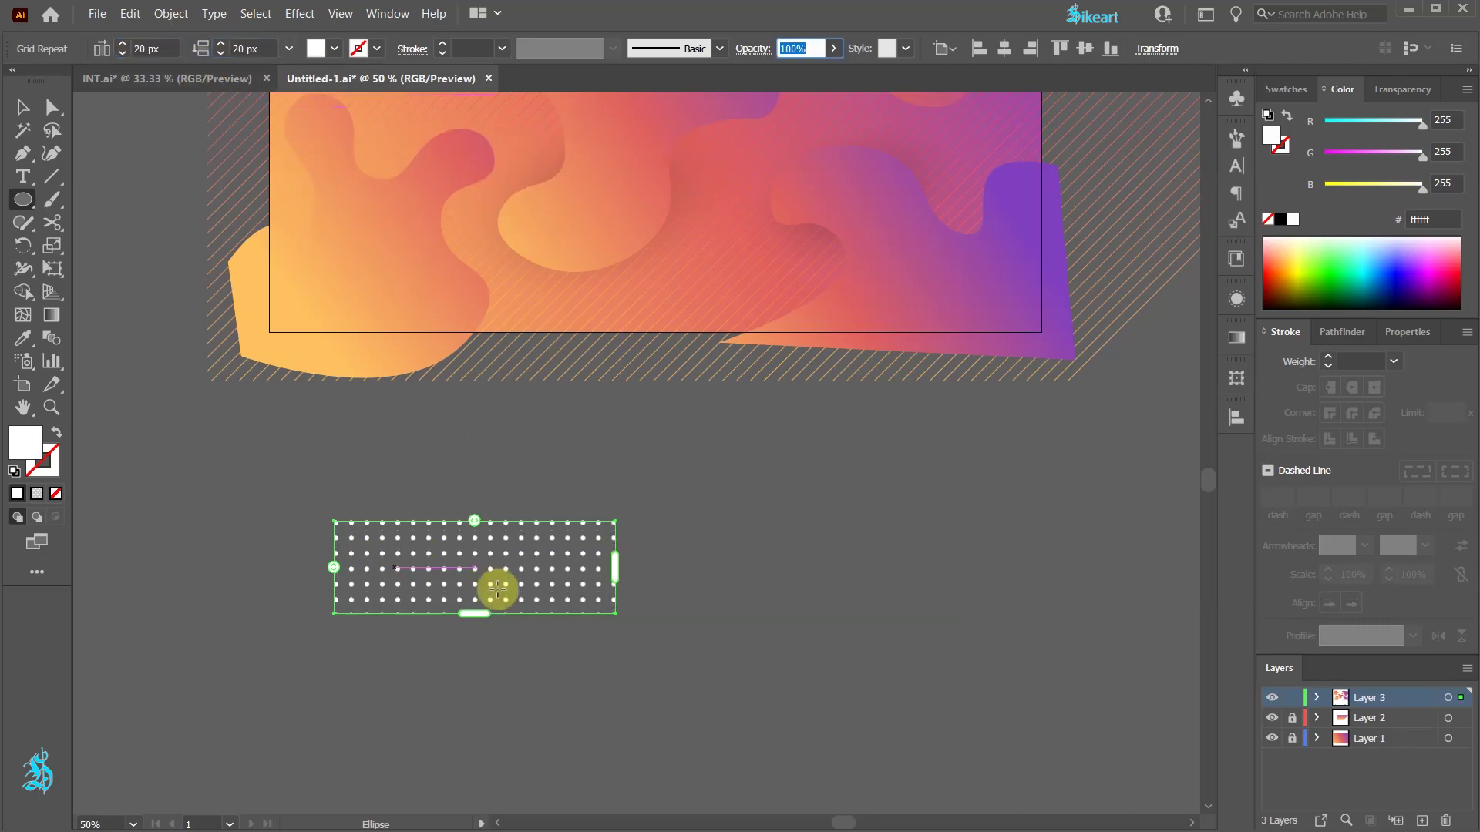
- Trim the white dot grid to five rows by sixteen columns
scroll(521, 597, up, 2)
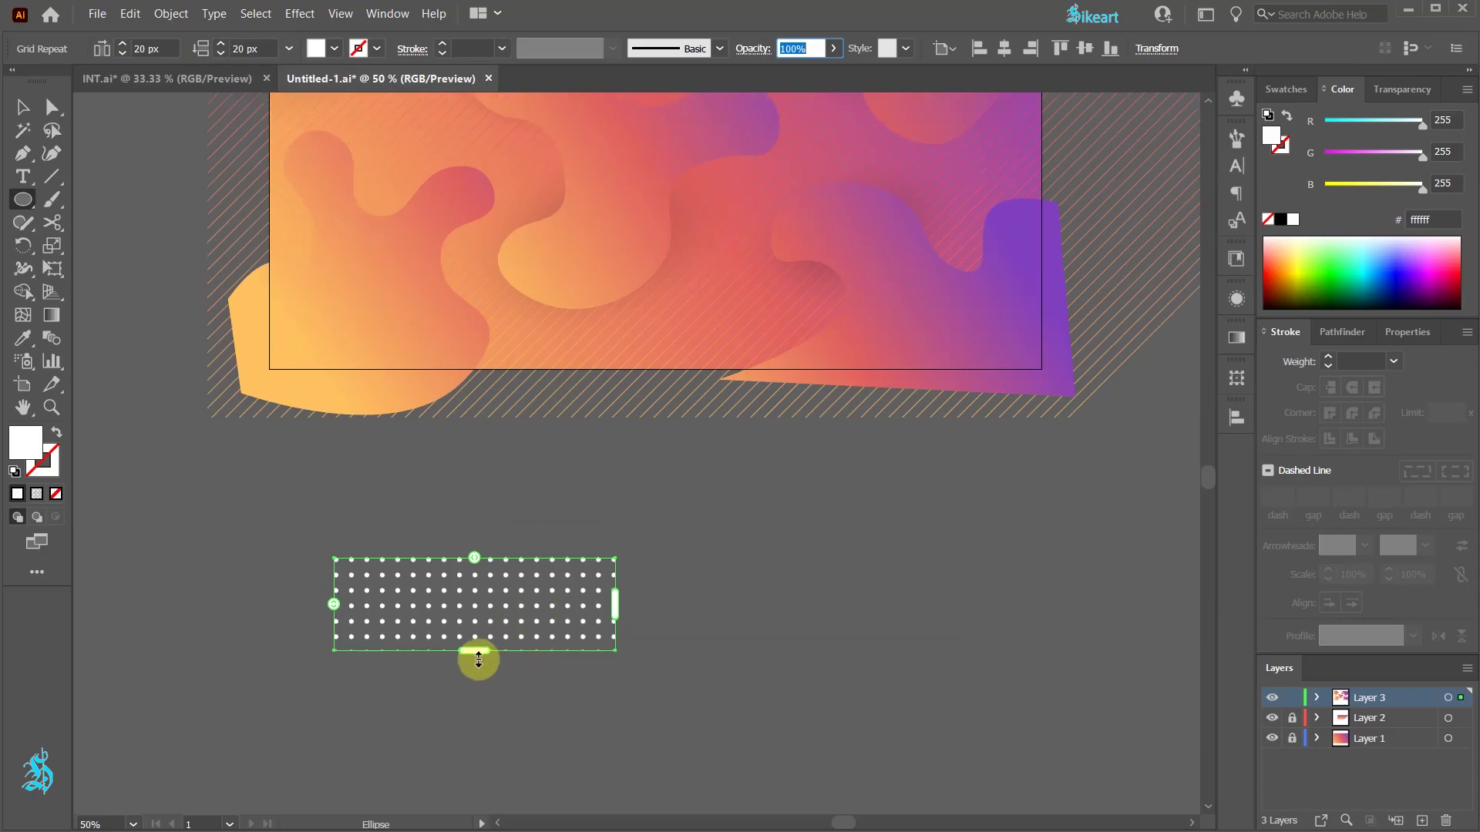
scroll(479, 657, up, 2)
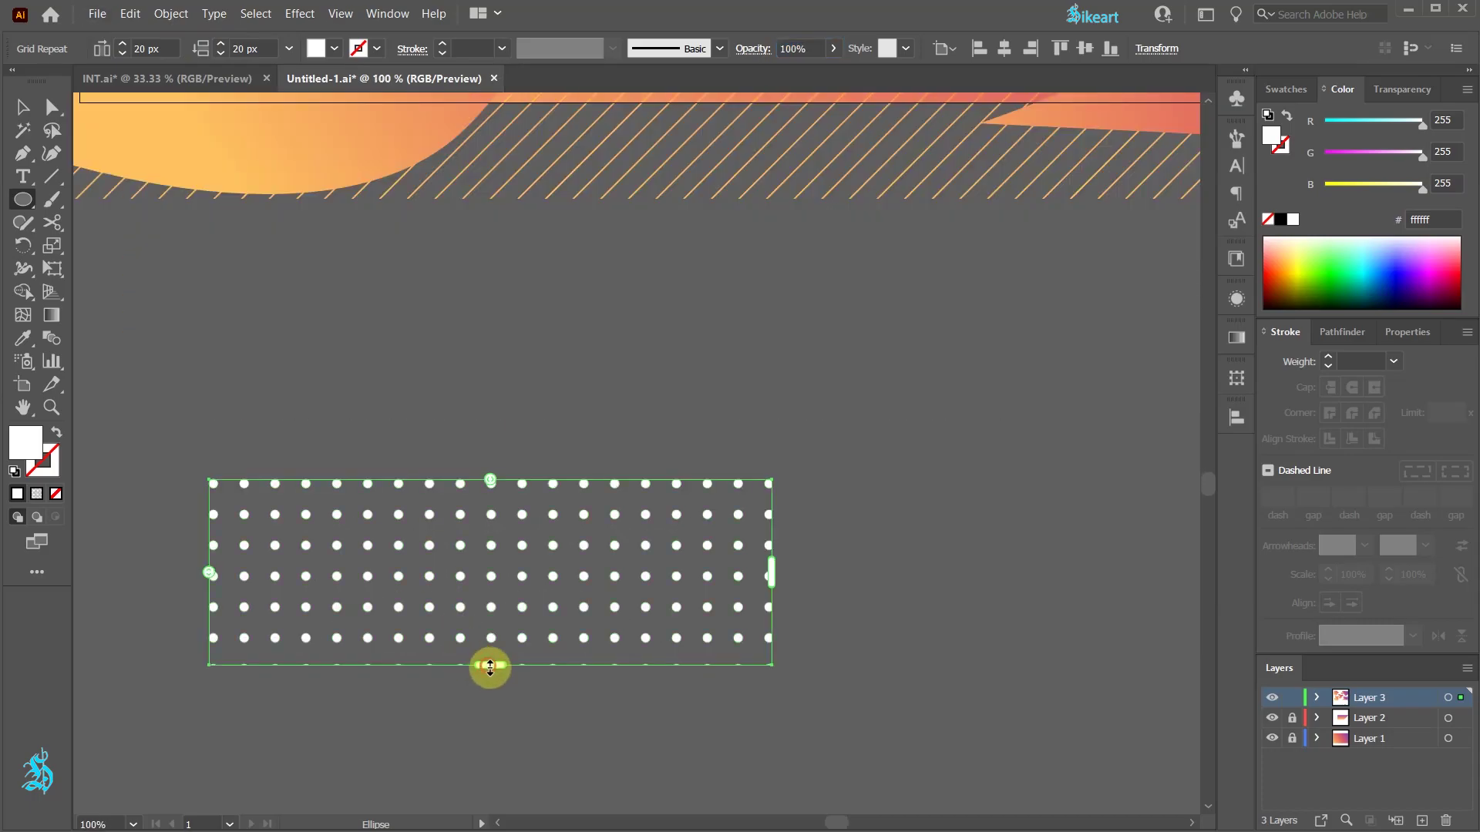
click(491, 653)
drag(776, 562, 678, 586)
- Place a copy of the white dot grid over the artboard's lower-left area
scroll(670, 586, down, 2)
scroll(669, 587, down, 1)
drag(595, 607, 539, 380)
key(v)
click(638, 492)
scroll(587, 559, up, 1)
- Reshape the spare white grid to five columns by seven rows and copy it to the artboard's lower-right and upper-left areas
click(585, 566)
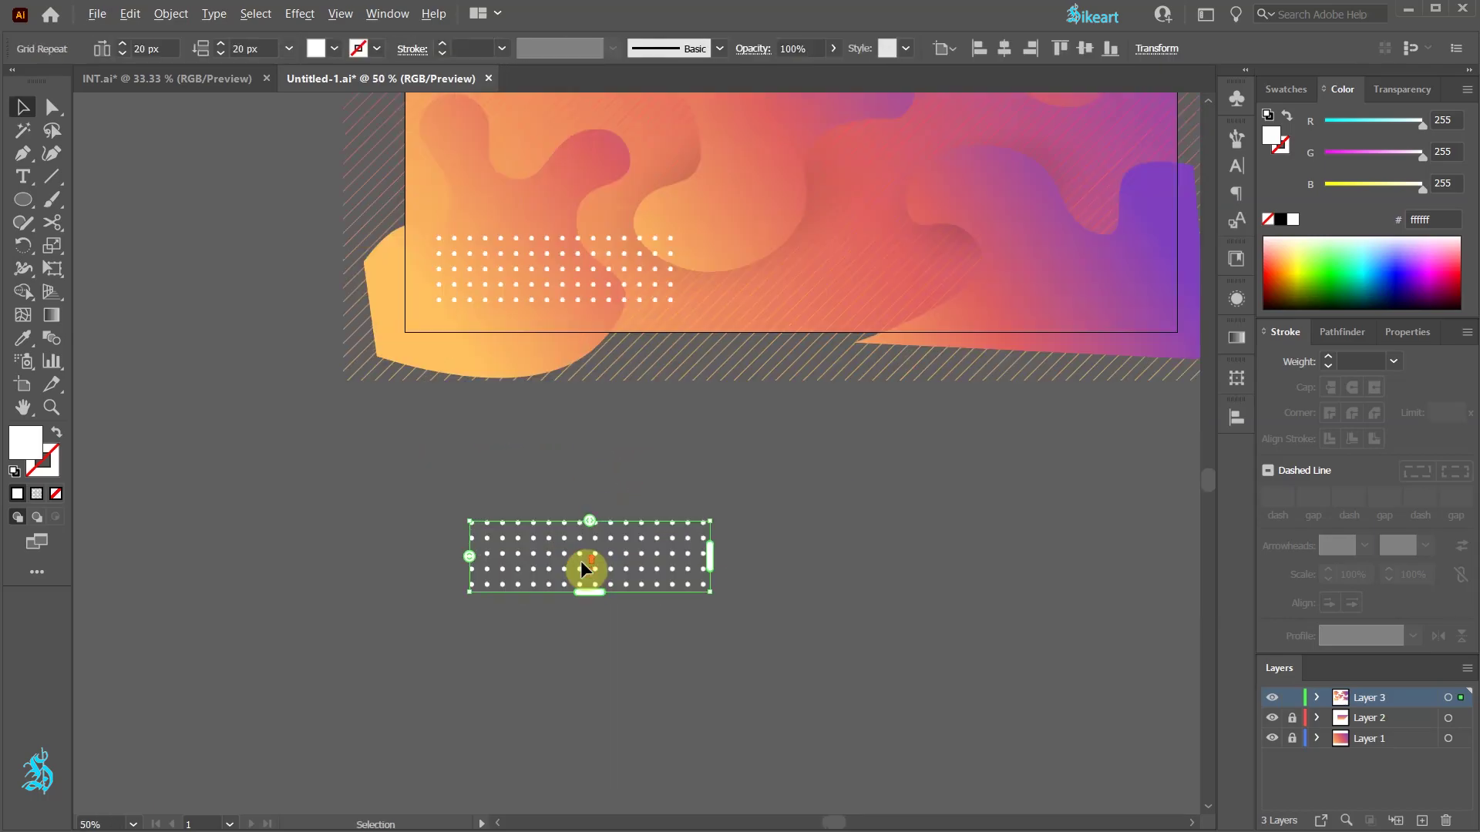
drag(711, 558, 513, 625)
drag(526, 570, 1137, 242)
drag(1046, 290, 872, 575)
drag(961, 539, 390, 274)
click(587, 755)
- Widen the spare white grid into a three-row strip and move it to the artboard's upper-right area
scroll(587, 755, down, 3)
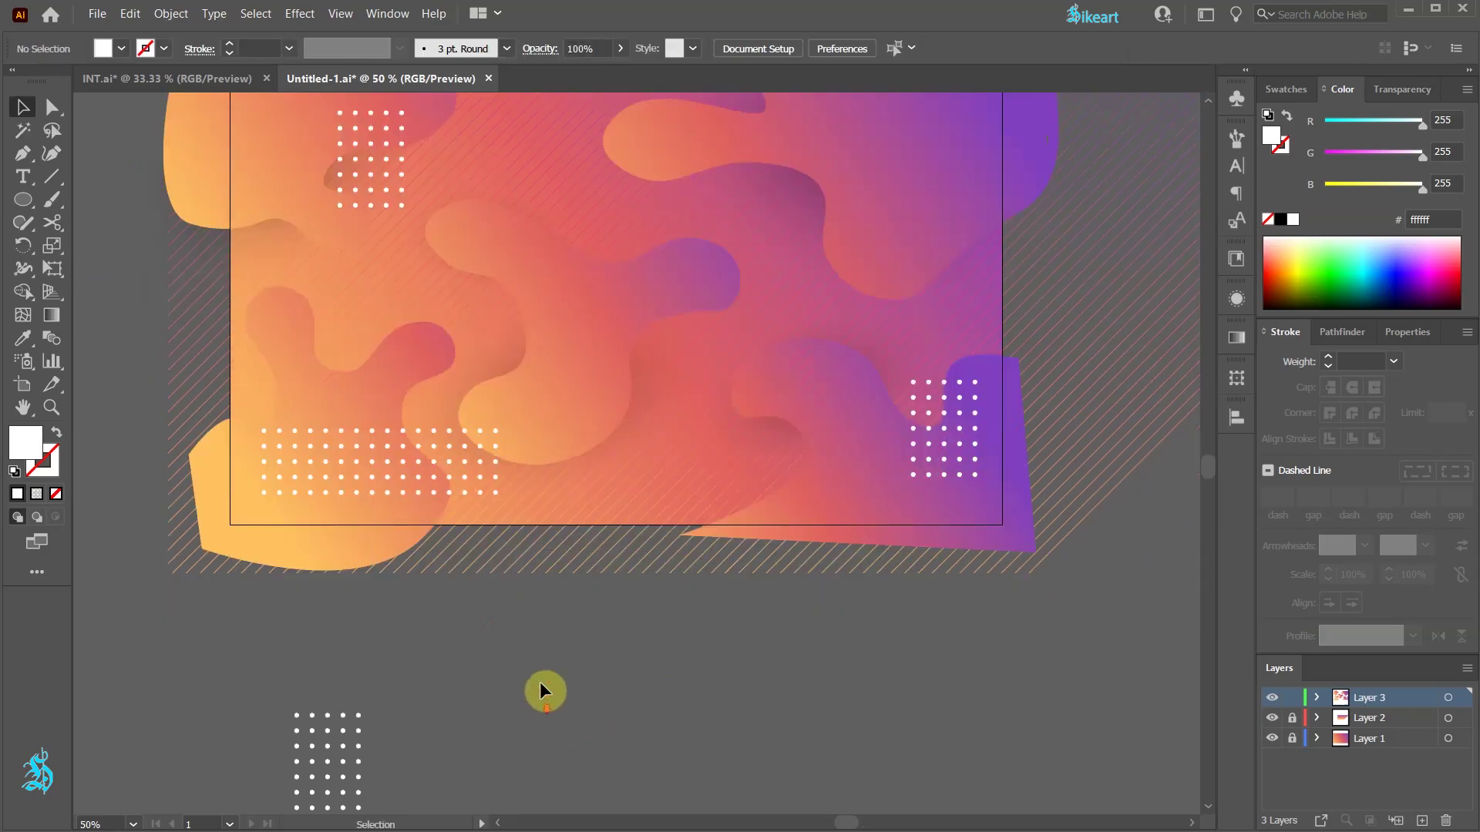
key(ctrl+minus)
click(404, 716)
drag(409, 728, 536, 734)
drag(453, 763, 766, 281)
click(887, 632)
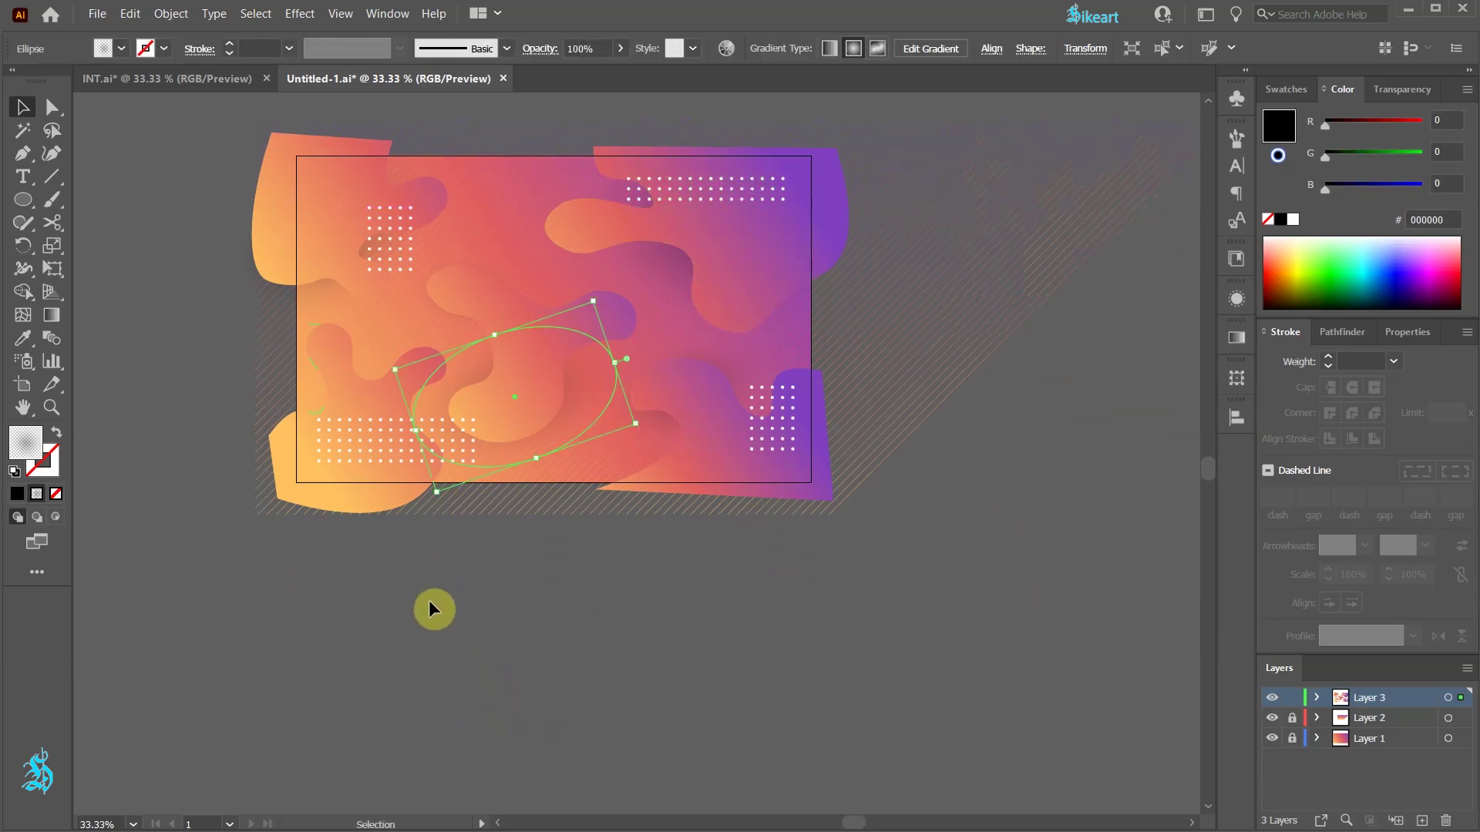
click(429, 603)
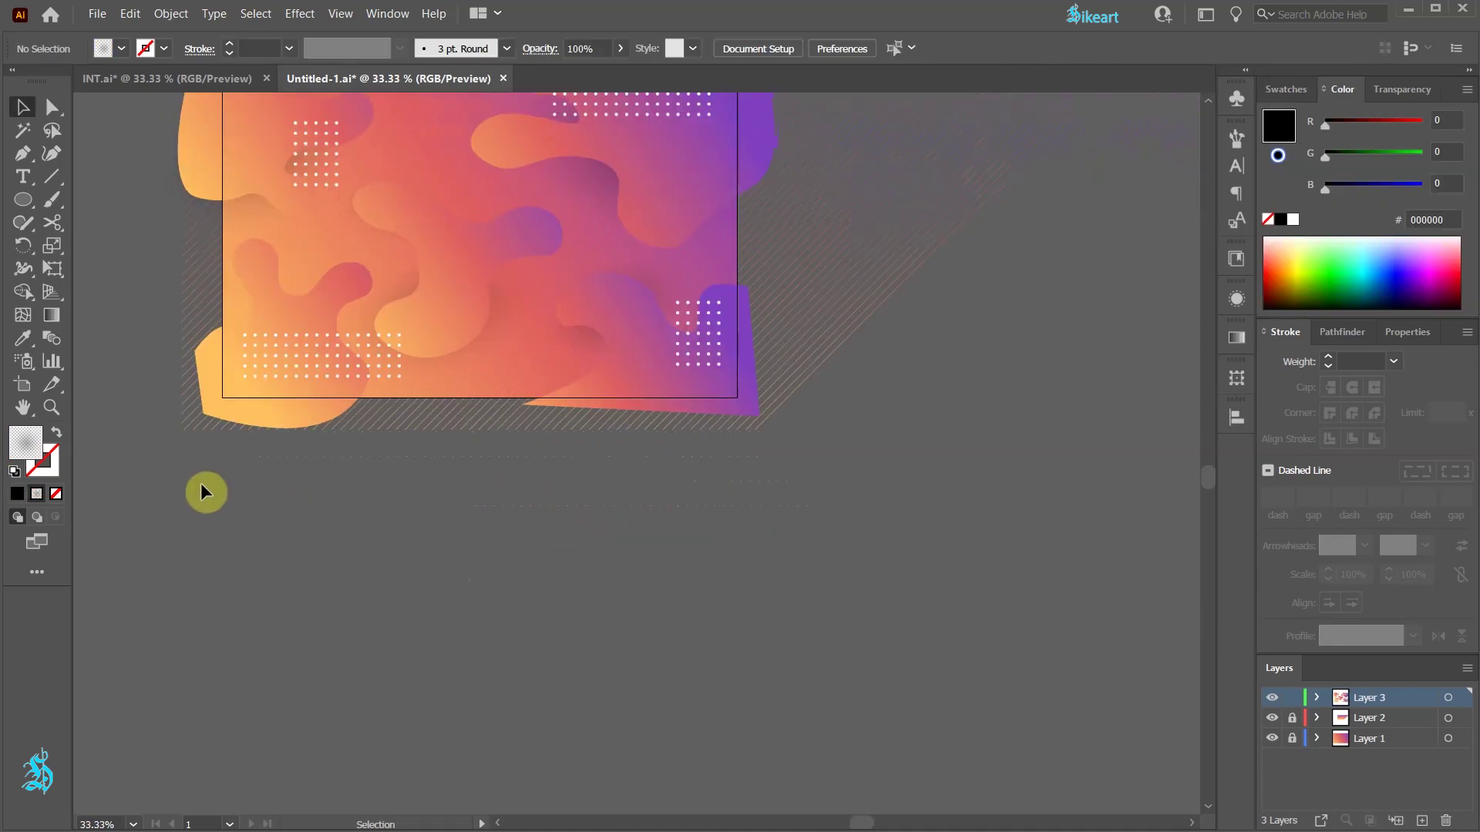
- Create a small circle below the artboard filled with the saved orange-red-purple gradient swatch
click(1292, 90)
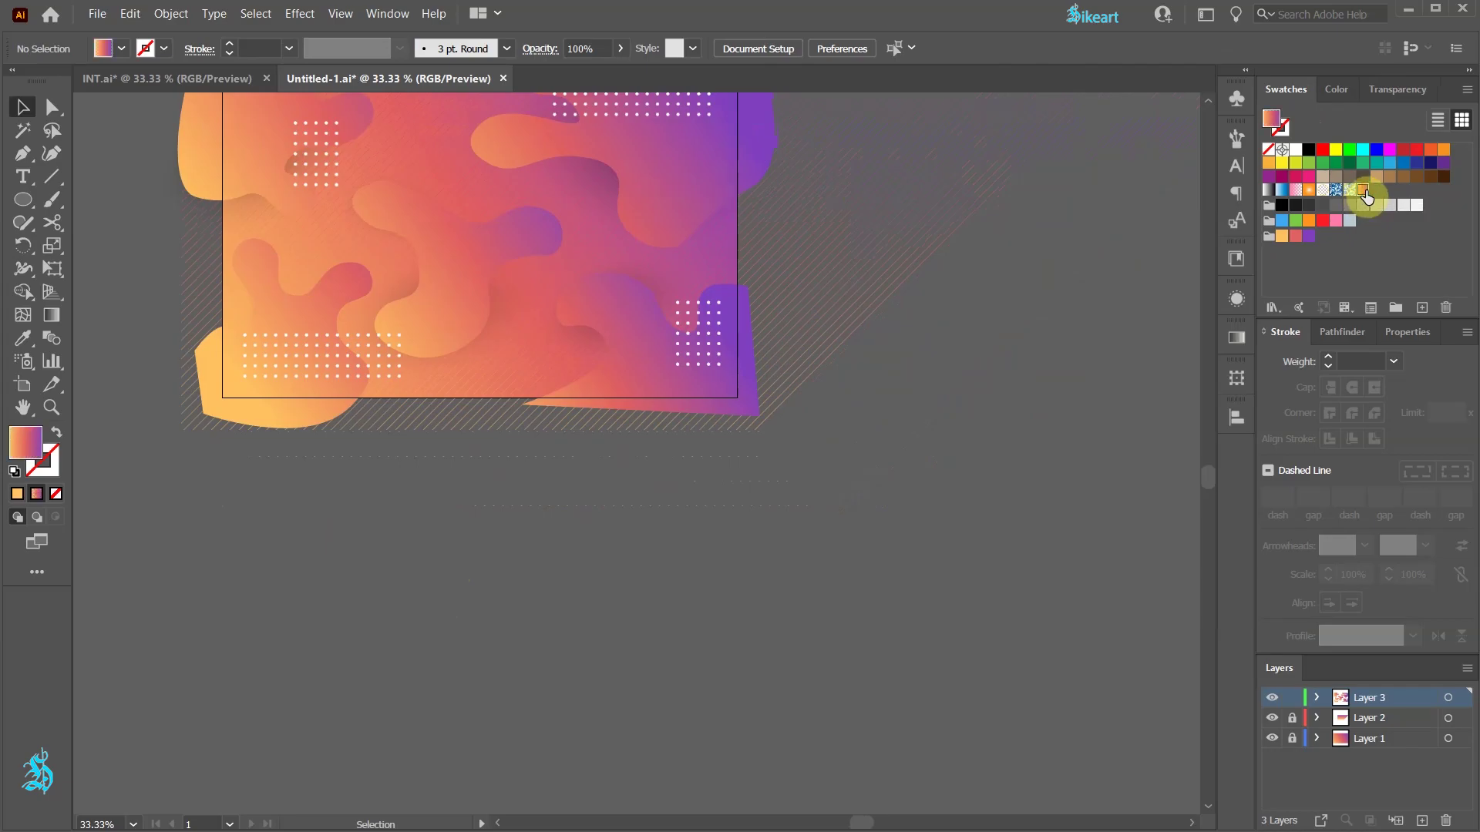
key(l)
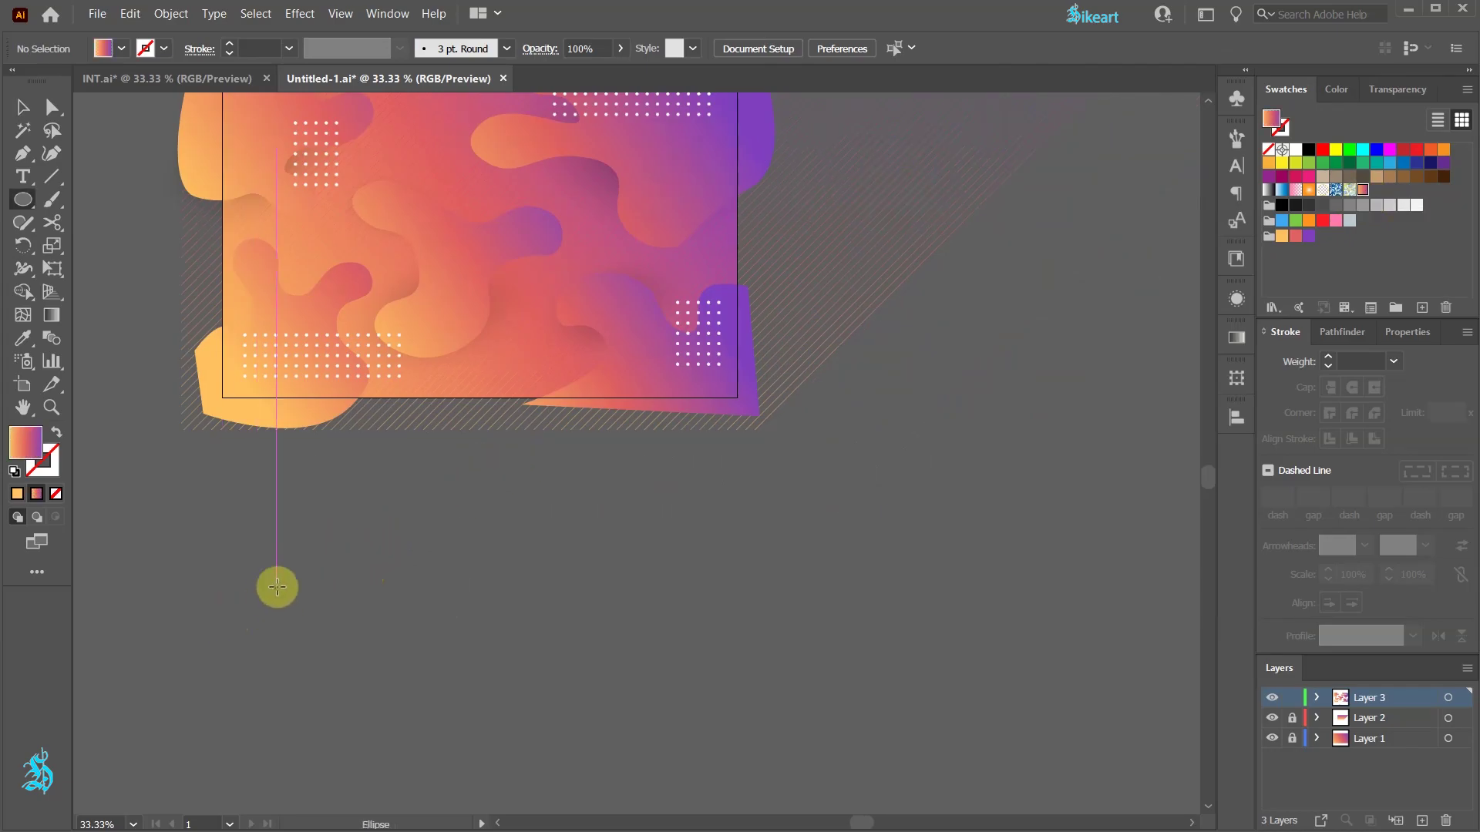
click(326, 549)
click(763, 416)
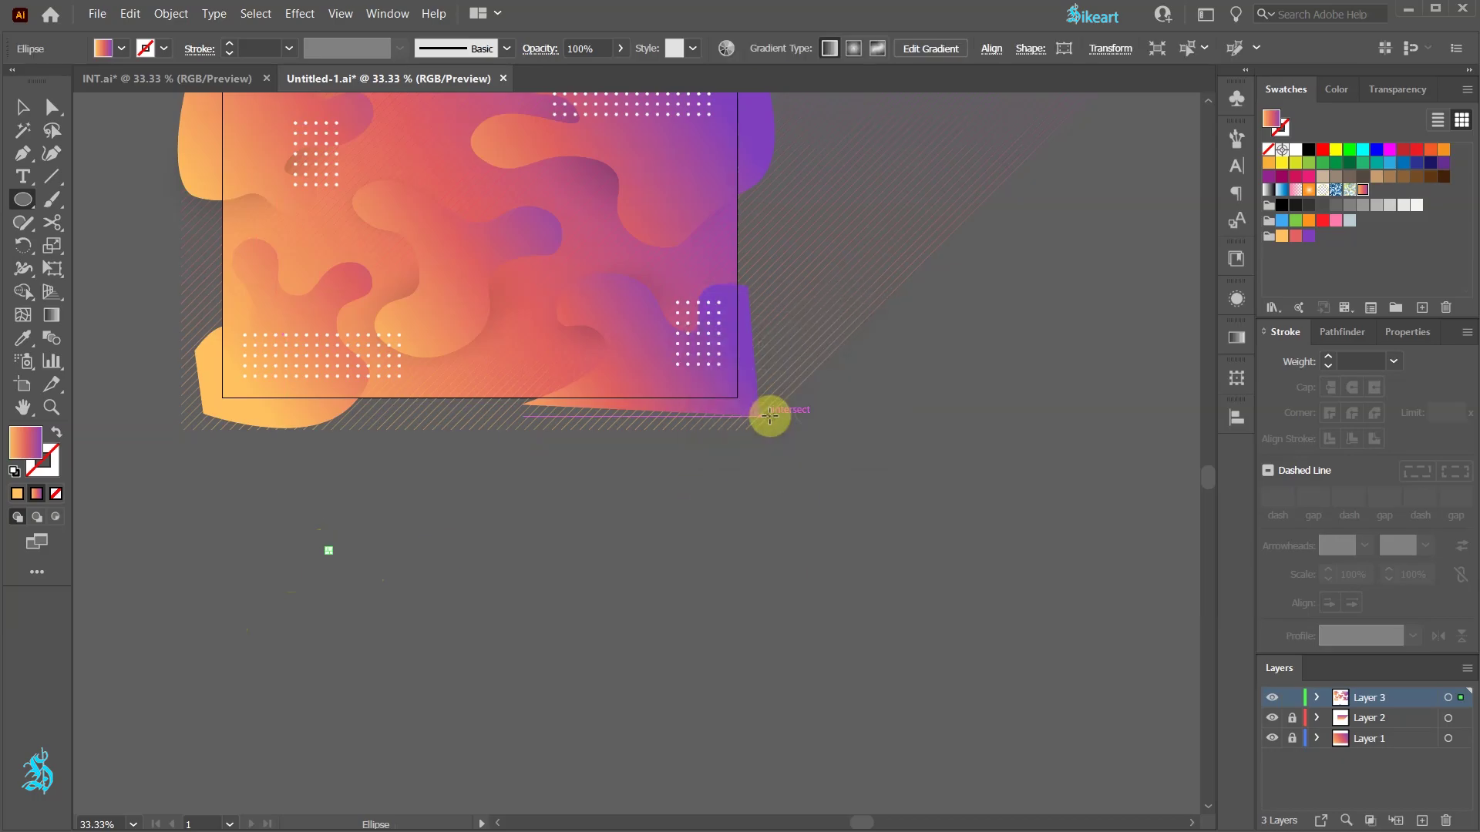
- Turn the gradient circle into a grid repeat and extend it into a wide block of dots
click(171, 13)
mouse_move(247, 433)
click(420, 450)
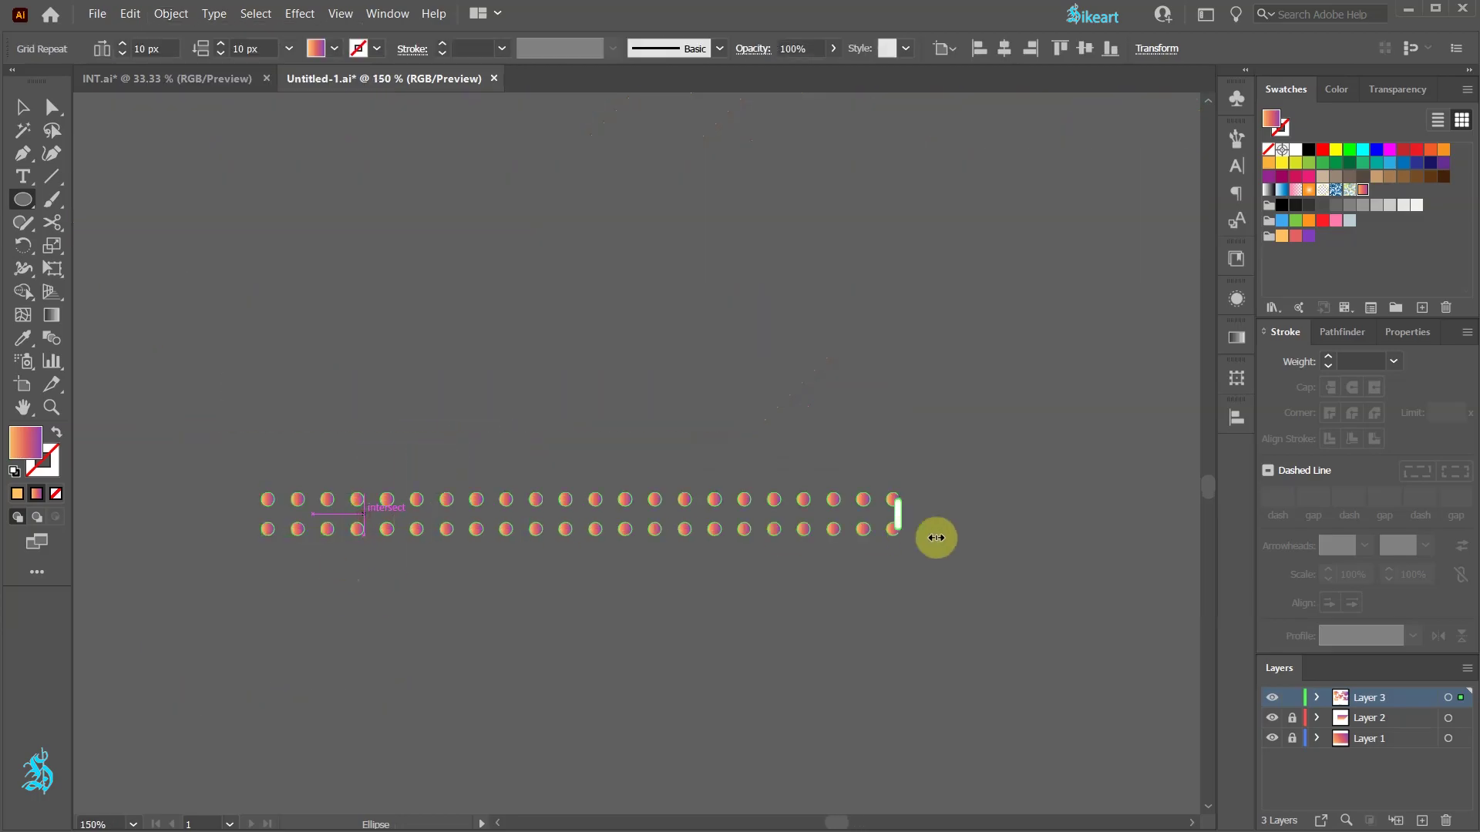
drag(578, 540, 611, 694)
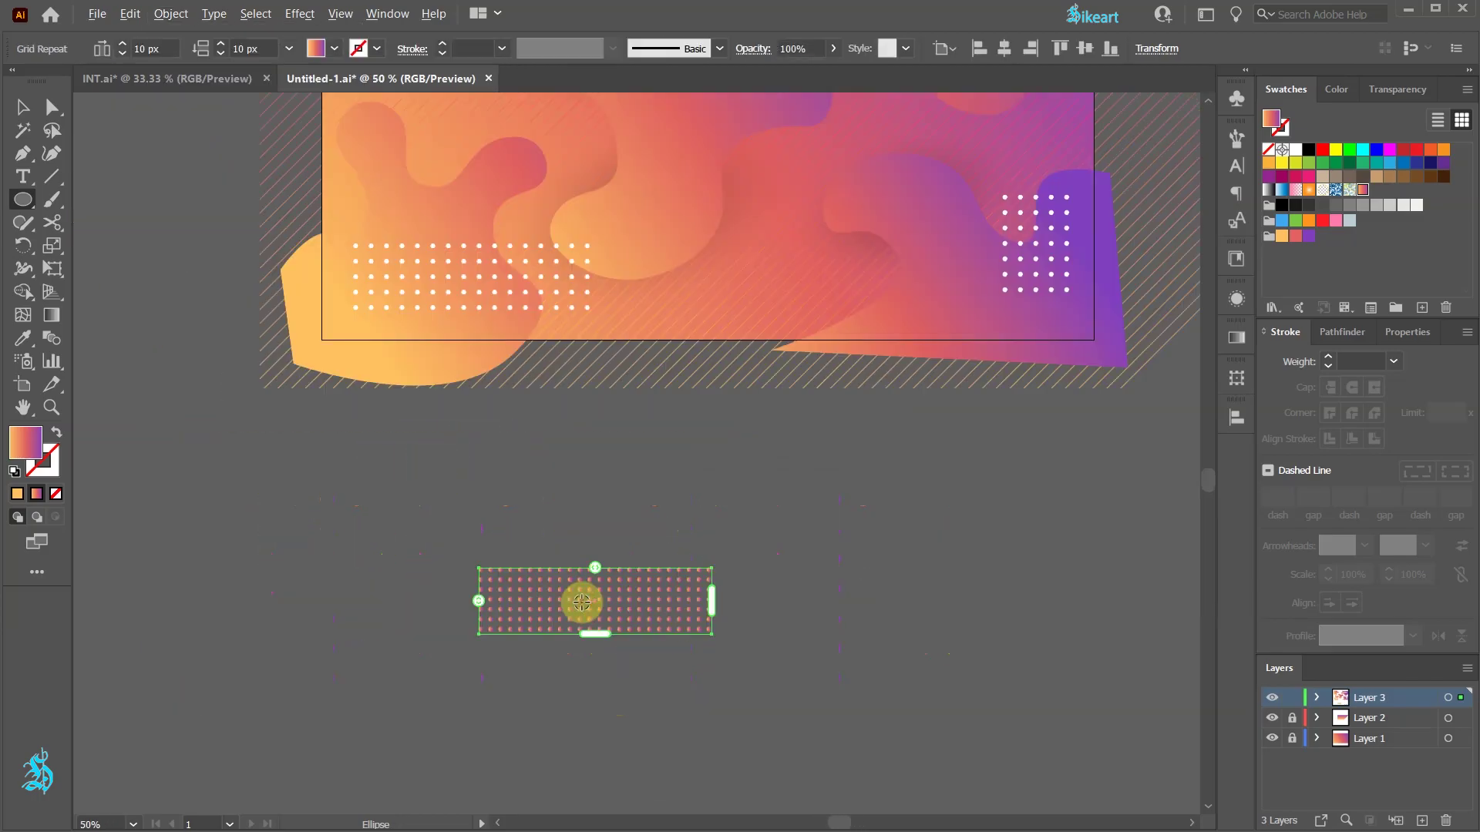
drag(598, 563, 605, 566)
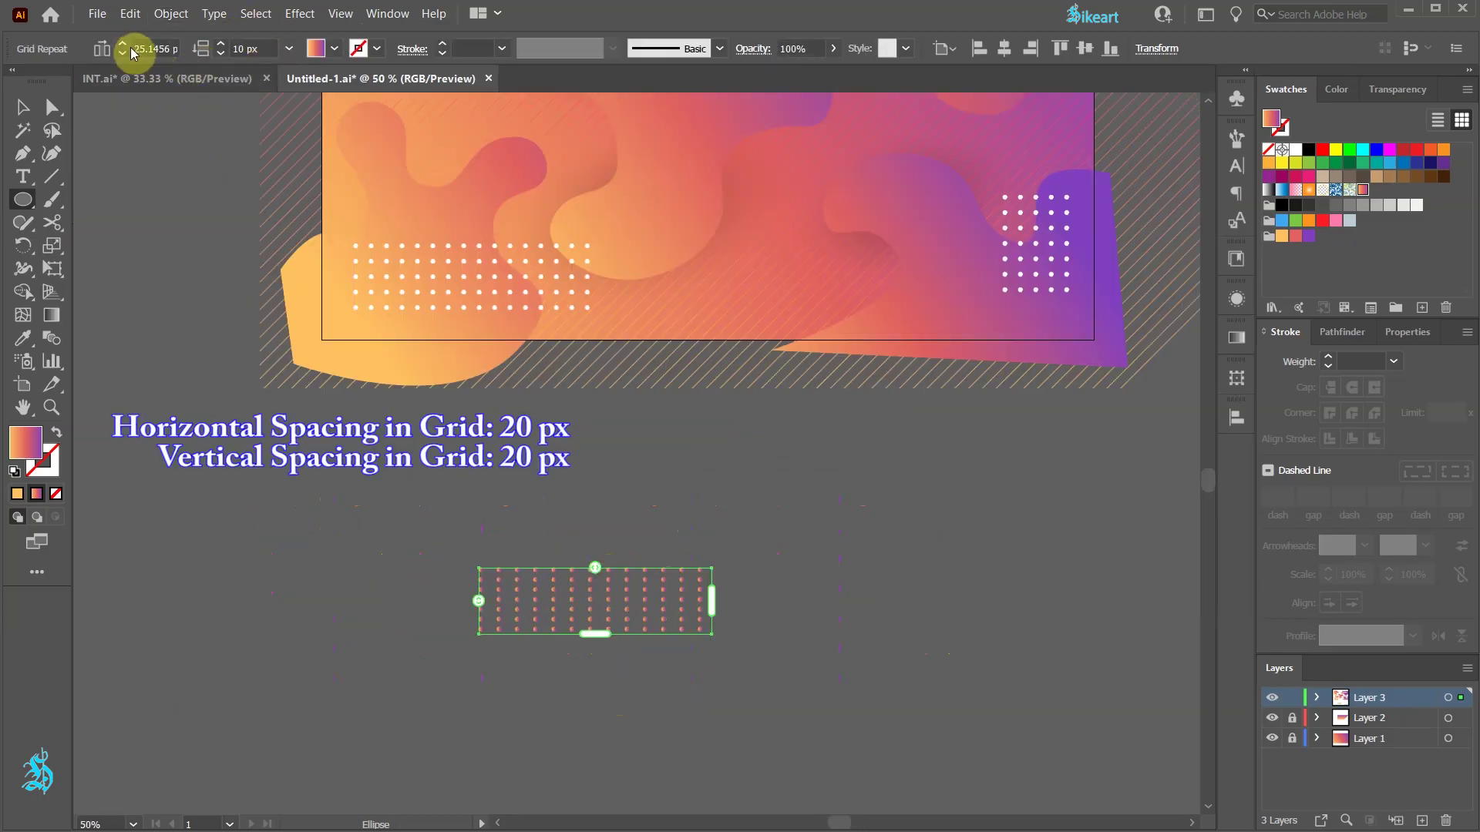
- Set the gradient dot grid's horizontal and vertical spacing to 20 px and trim its side edge to a full column
text(20)
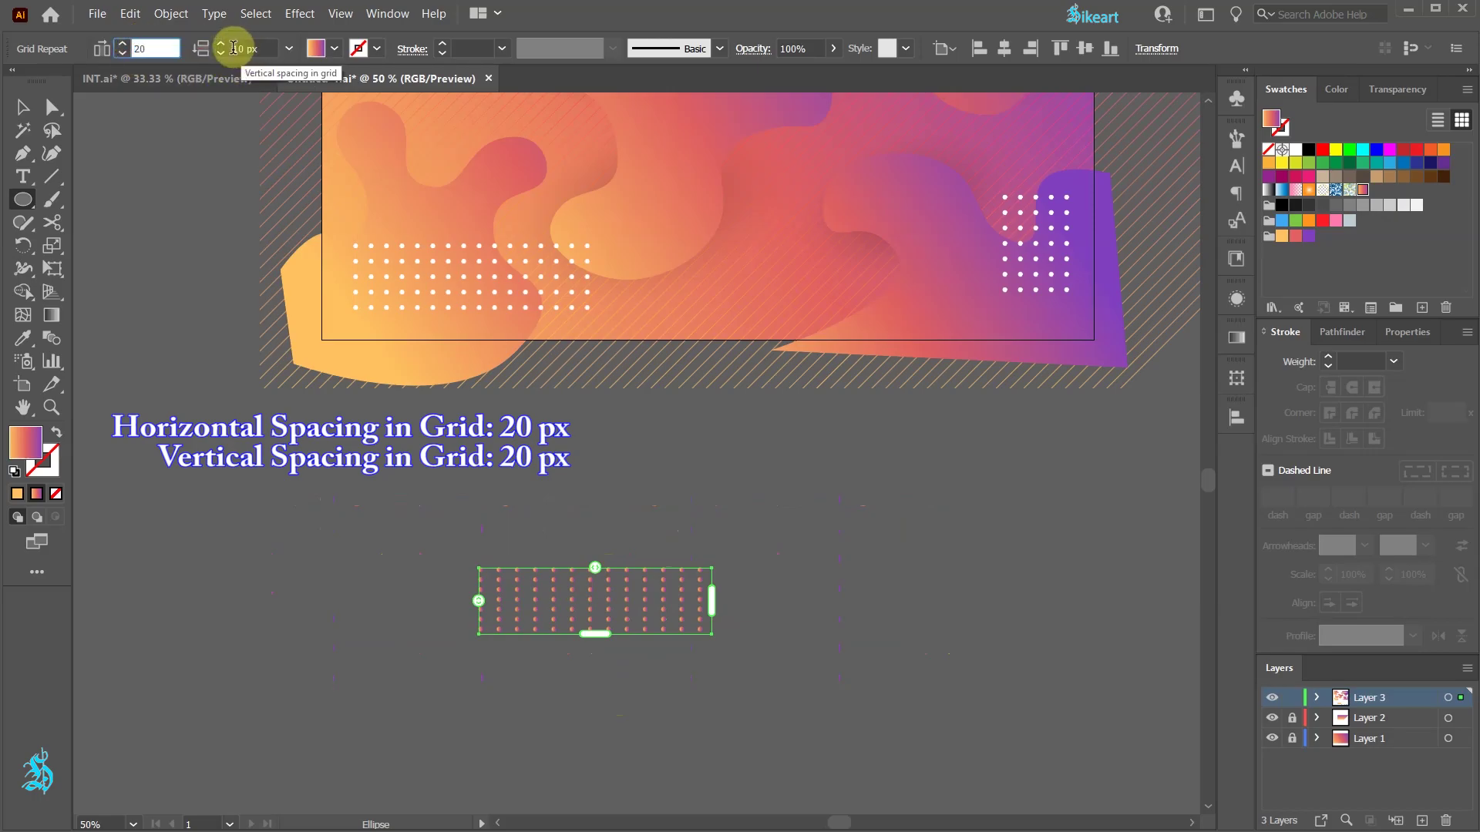
key(Tab)
text(20)
key(Tab)
drag(710, 605, 705, 603)
click(581, 664)
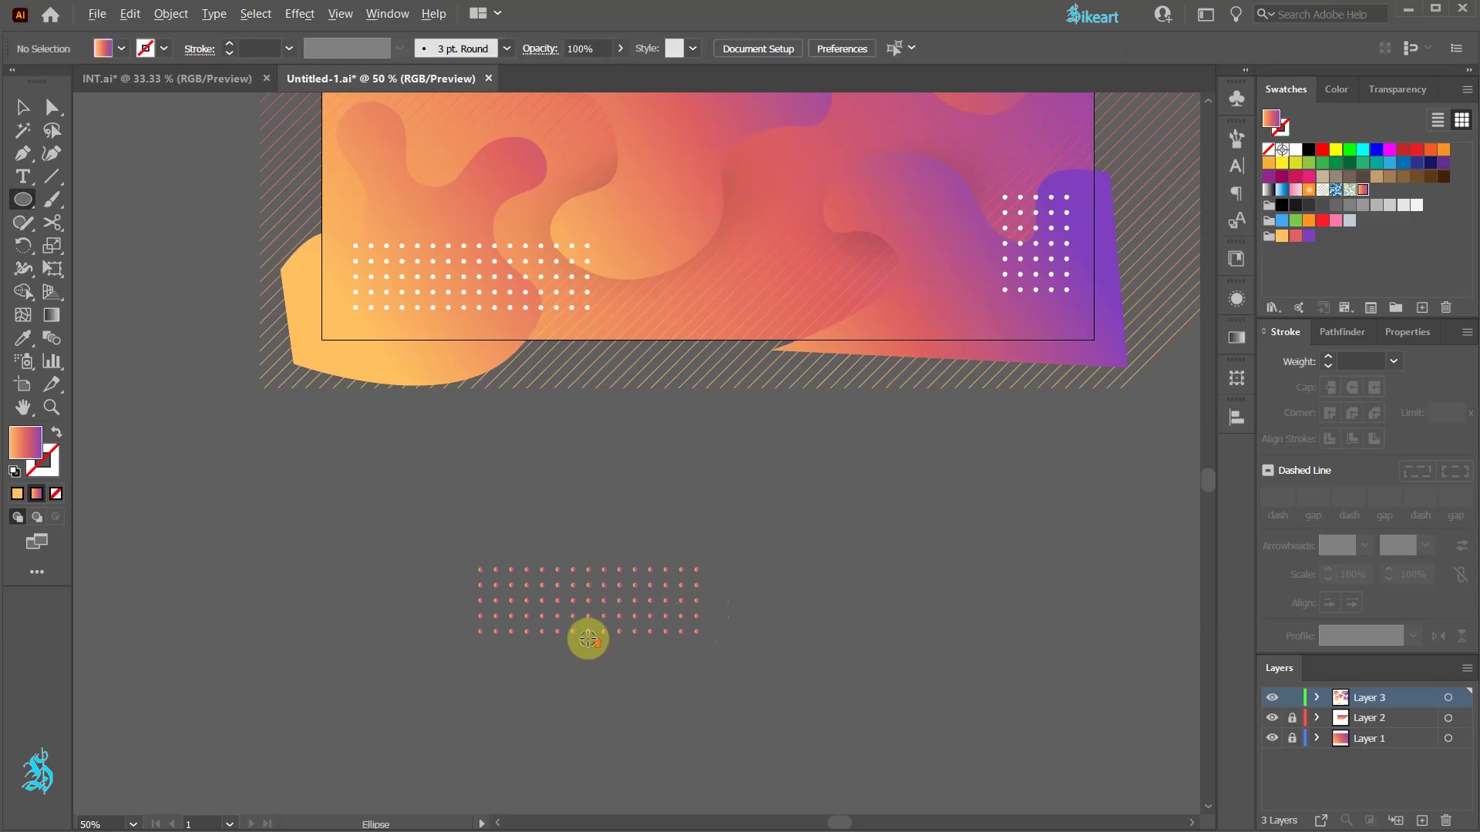
- Expand the gradient dot grid repeat into ordinary editable shapes
scroll(588, 637, up, 4)
scroll(575, 621, down, 3)
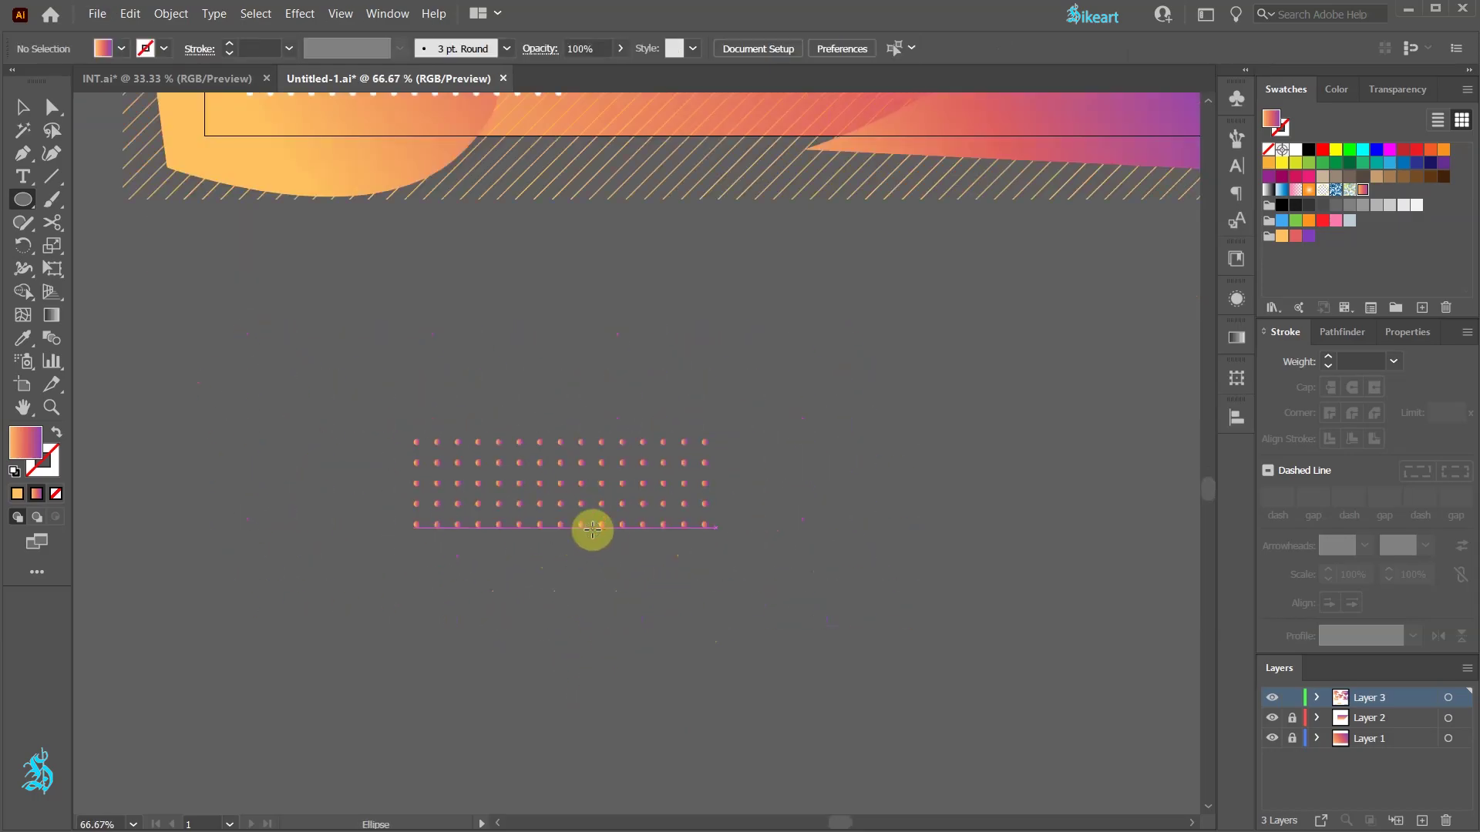
key(v)
click(417, 451)
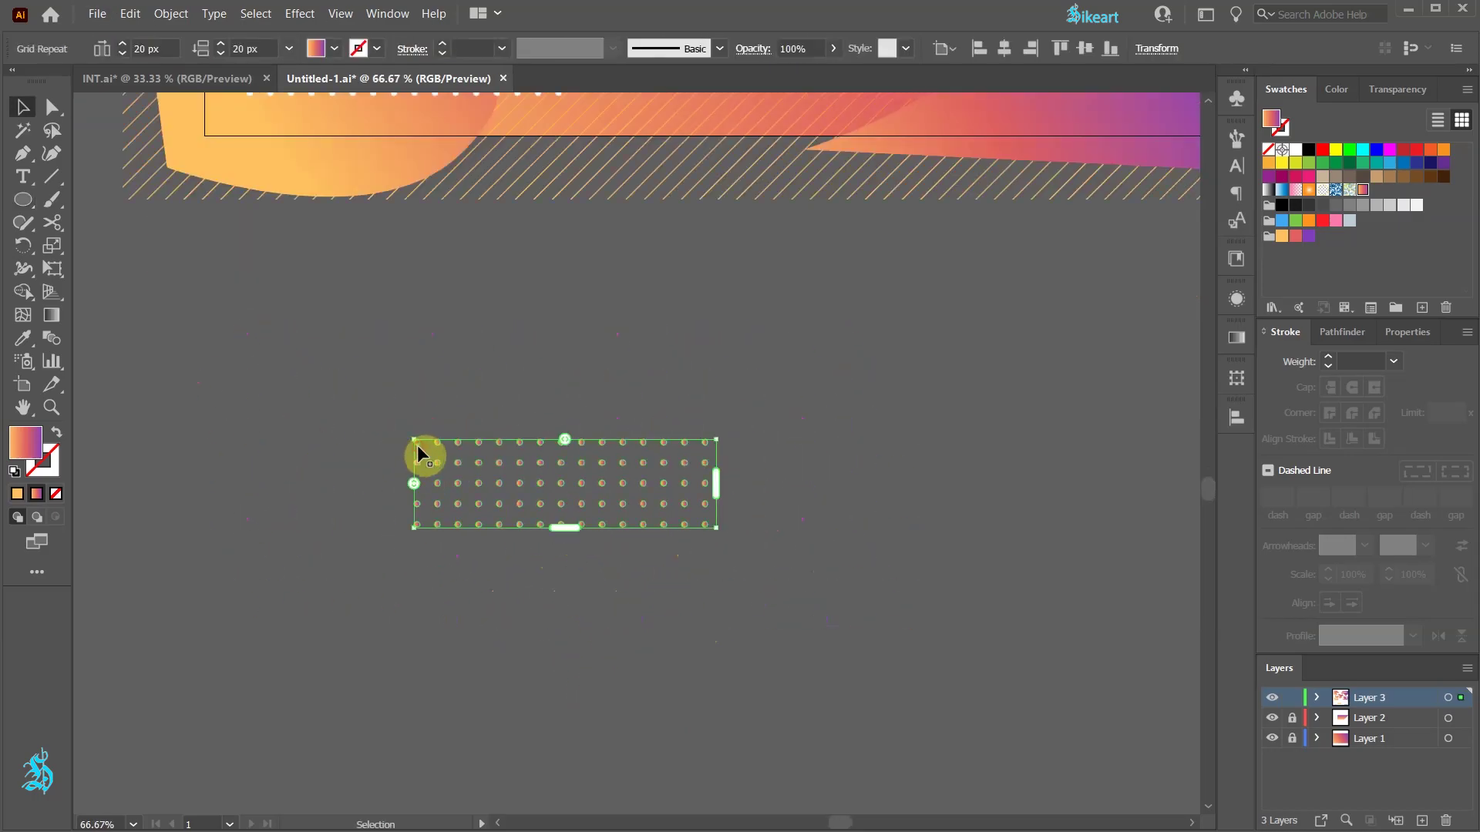
click(171, 17)
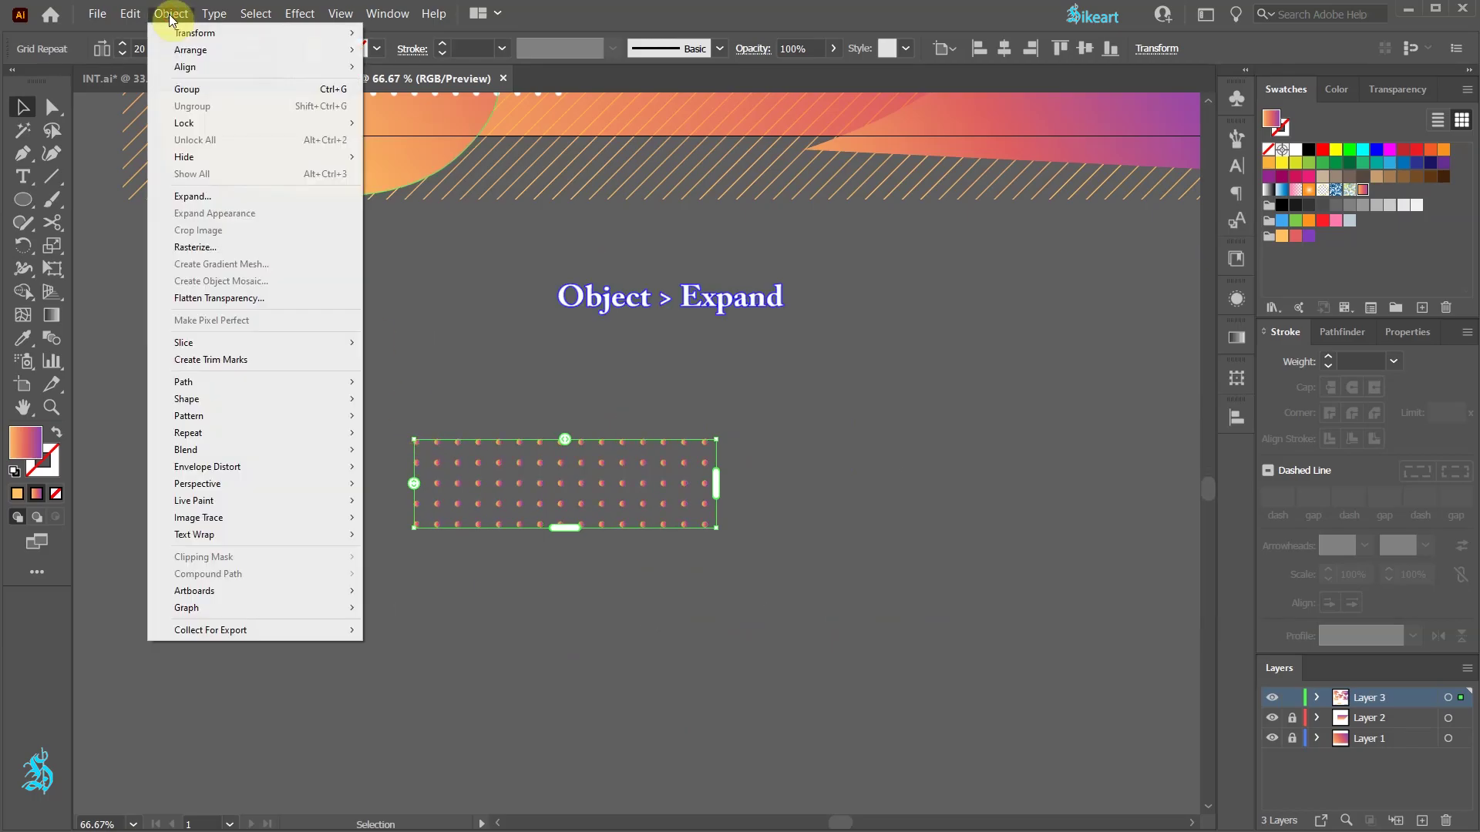
click(208, 199)
click(951, 363)
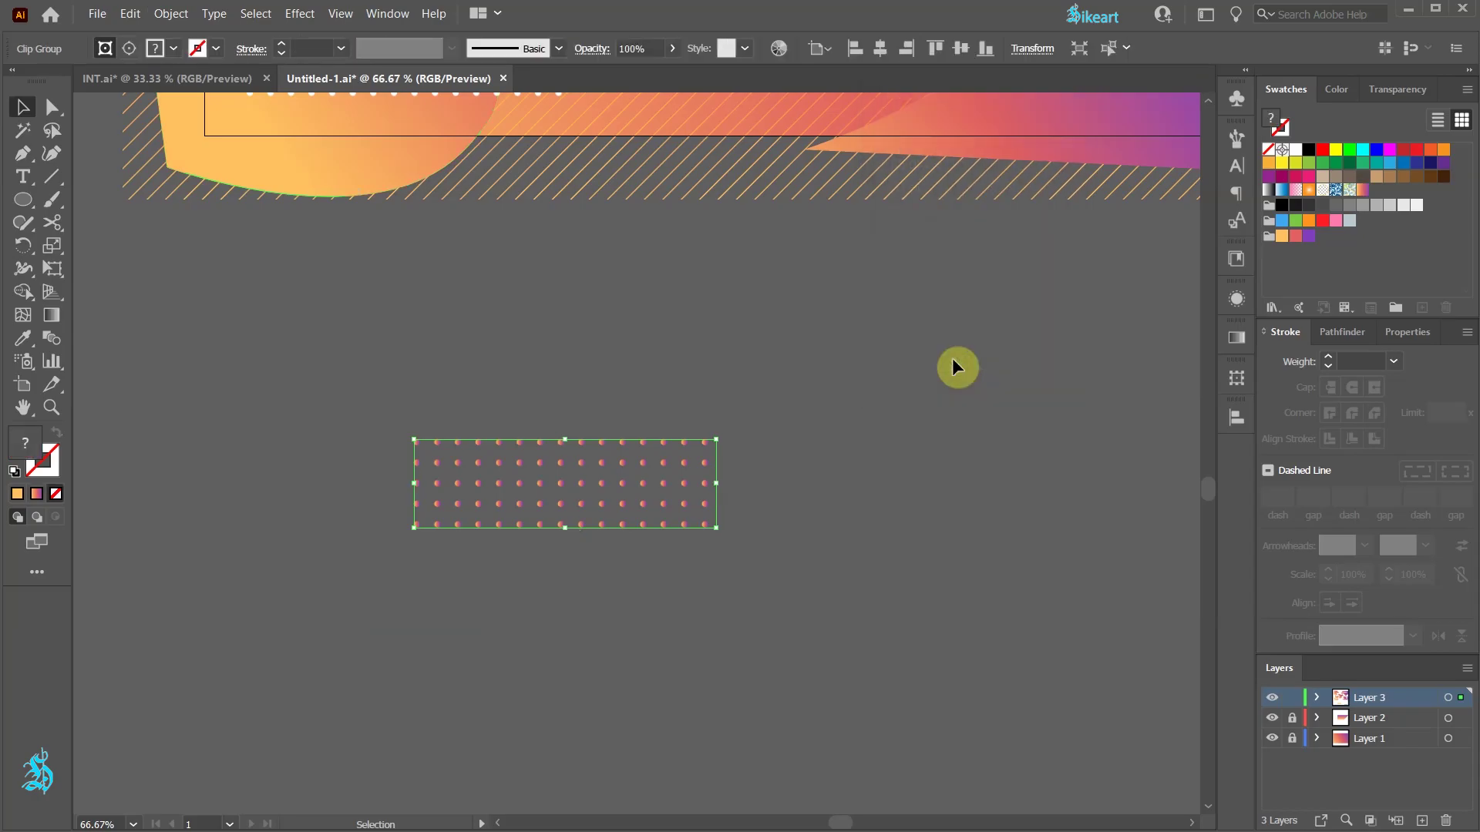
- Spread one continuous horizontal gradient from orange to purple across all the dots of the expanded grid
key(g)
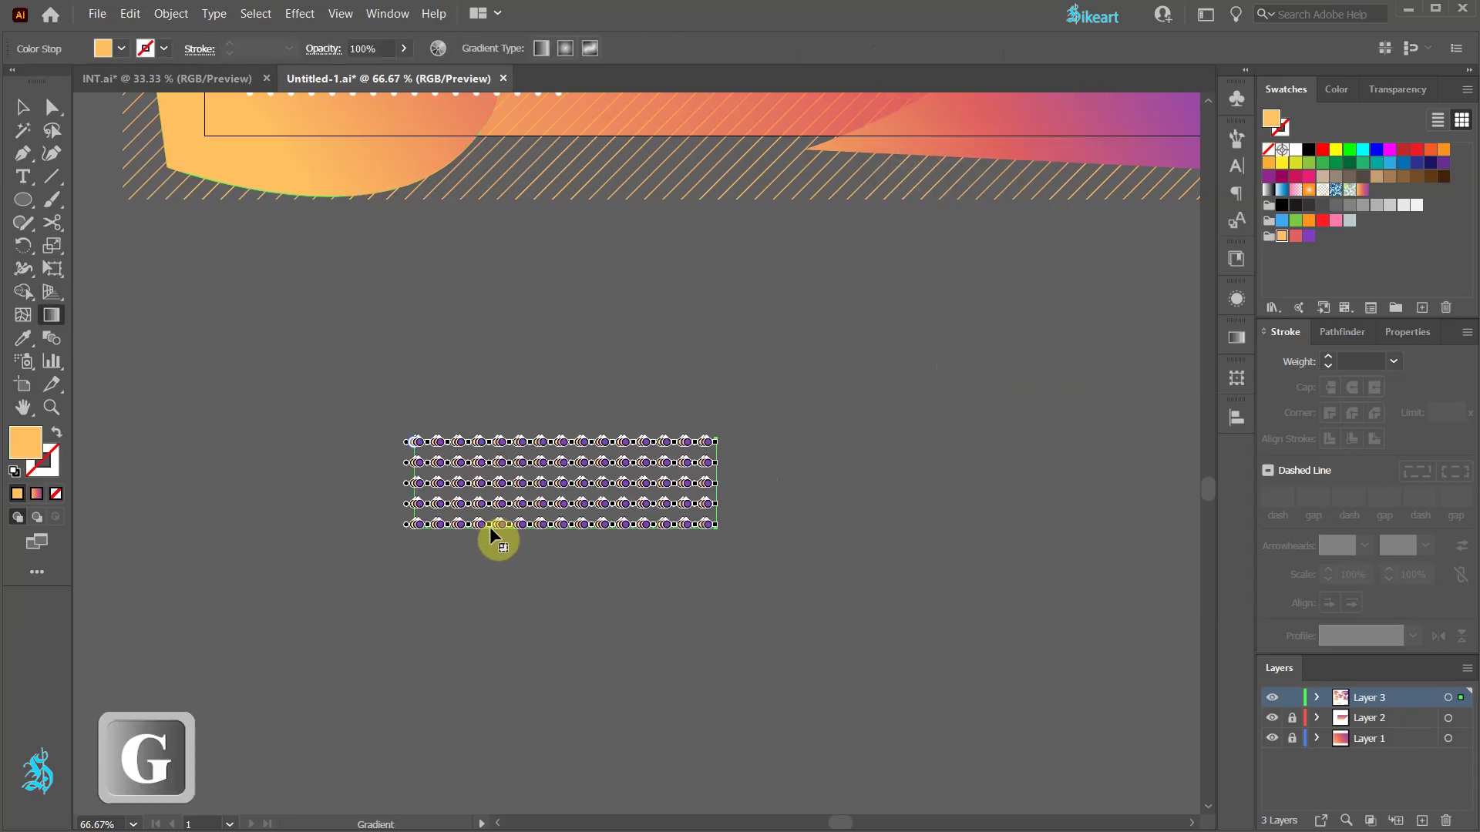
drag(410, 541, 712, 541)
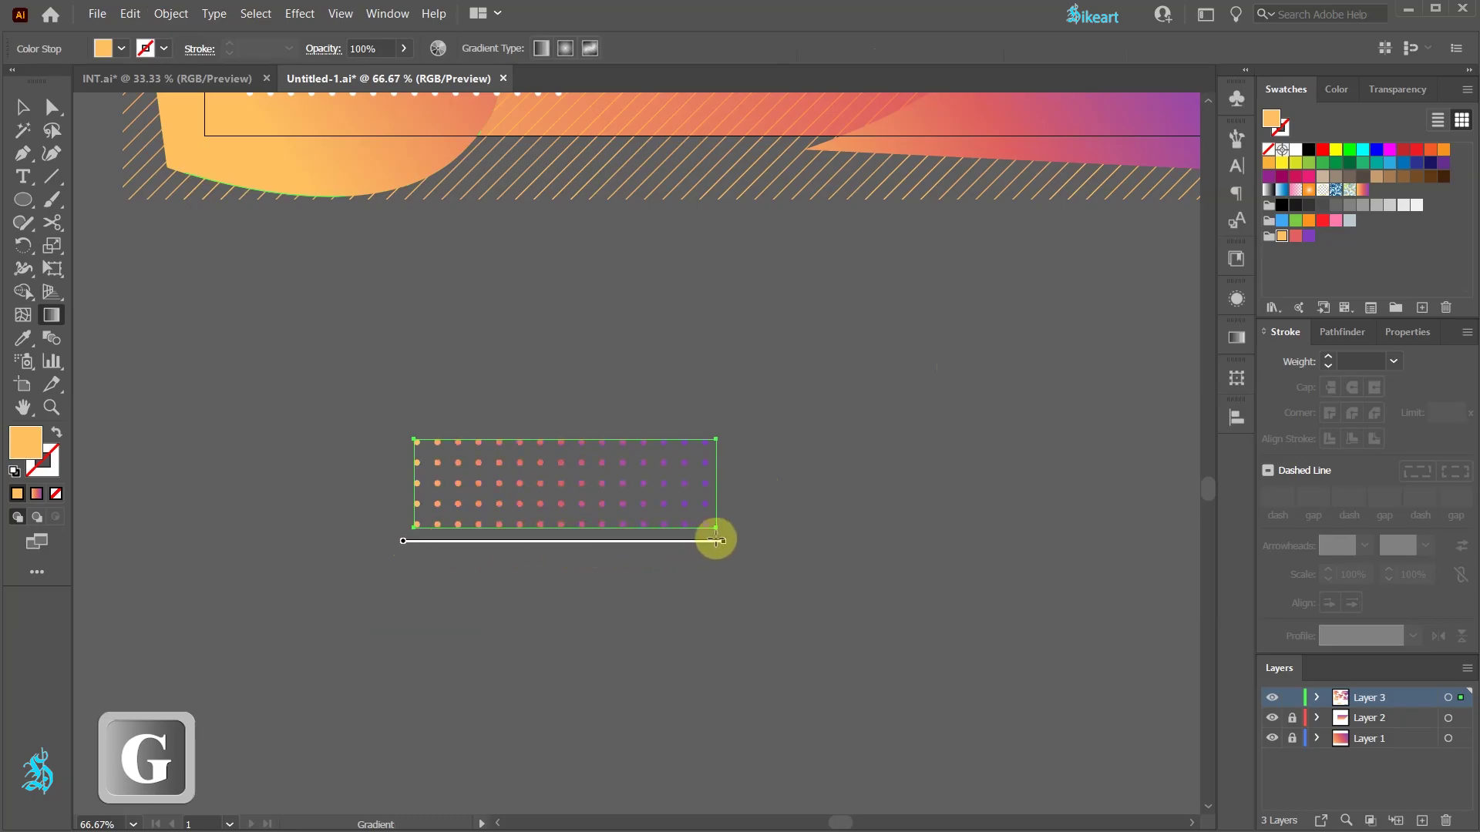
drag(716, 541, 795, 544)
key(v)
click(951, 565)
scroll(776, 607, down, 3)
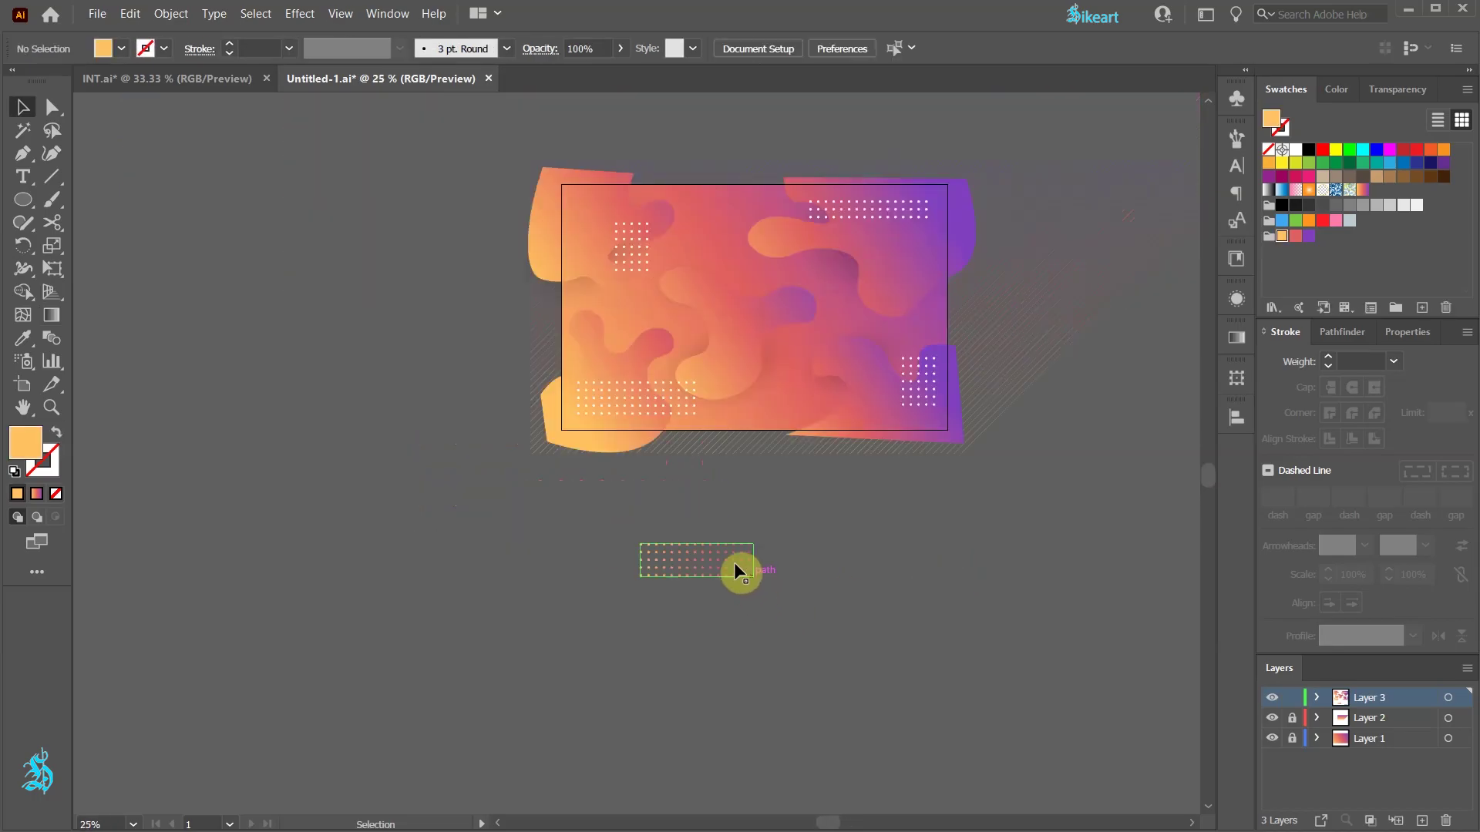
- Move the lower-left white dot grid off the artboard and put the gradient dot grid in its place
drag(617, 425, 441, 579)
click(694, 561)
drag(701, 563, 680, 413)
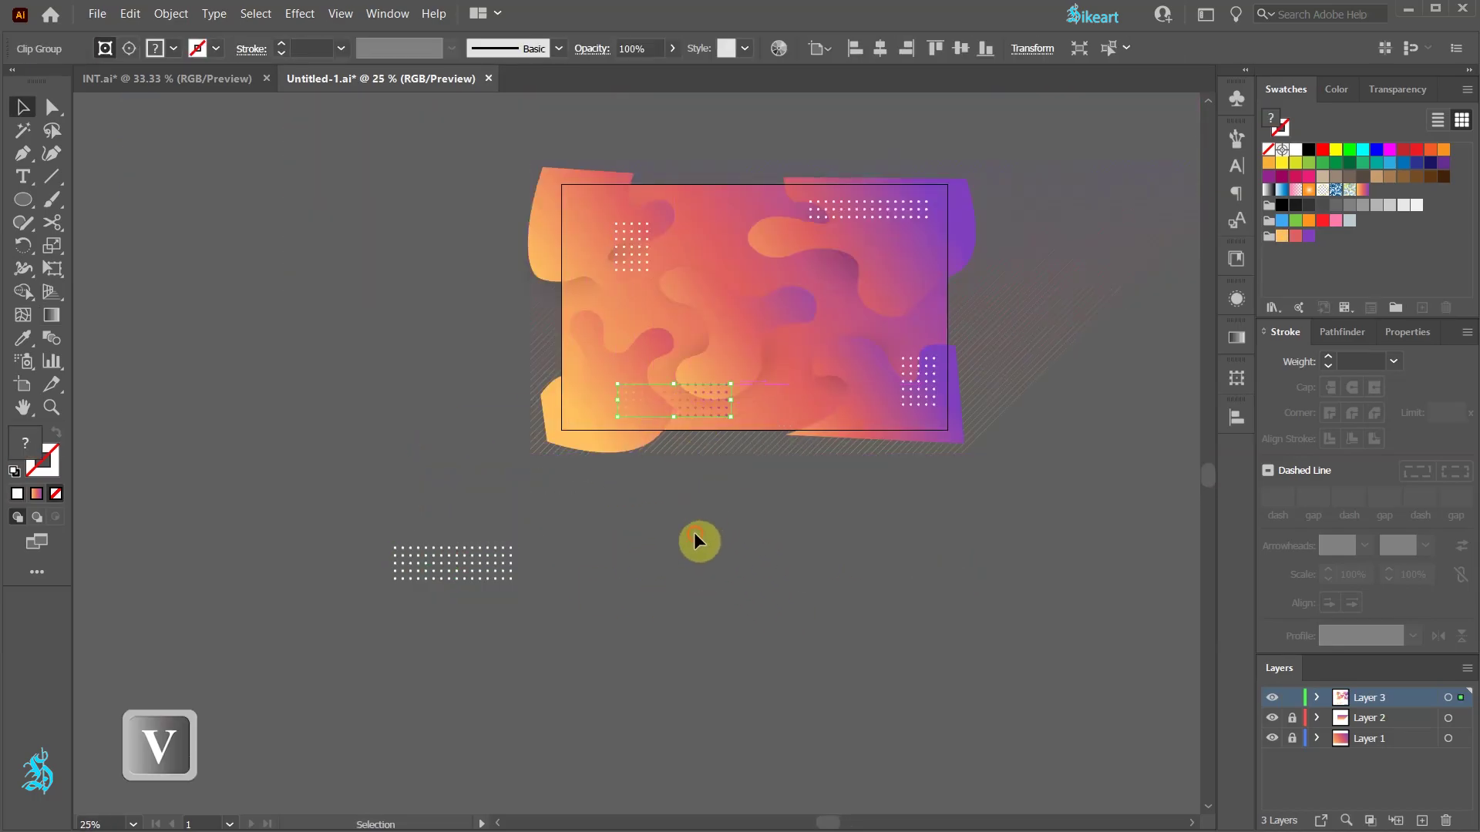
click(695, 534)
drag(750, 565, 559, 517)
- Create another small circle with the three-colour gradient fill below the artboard and turn it into a grid repeat
click(37, 495)
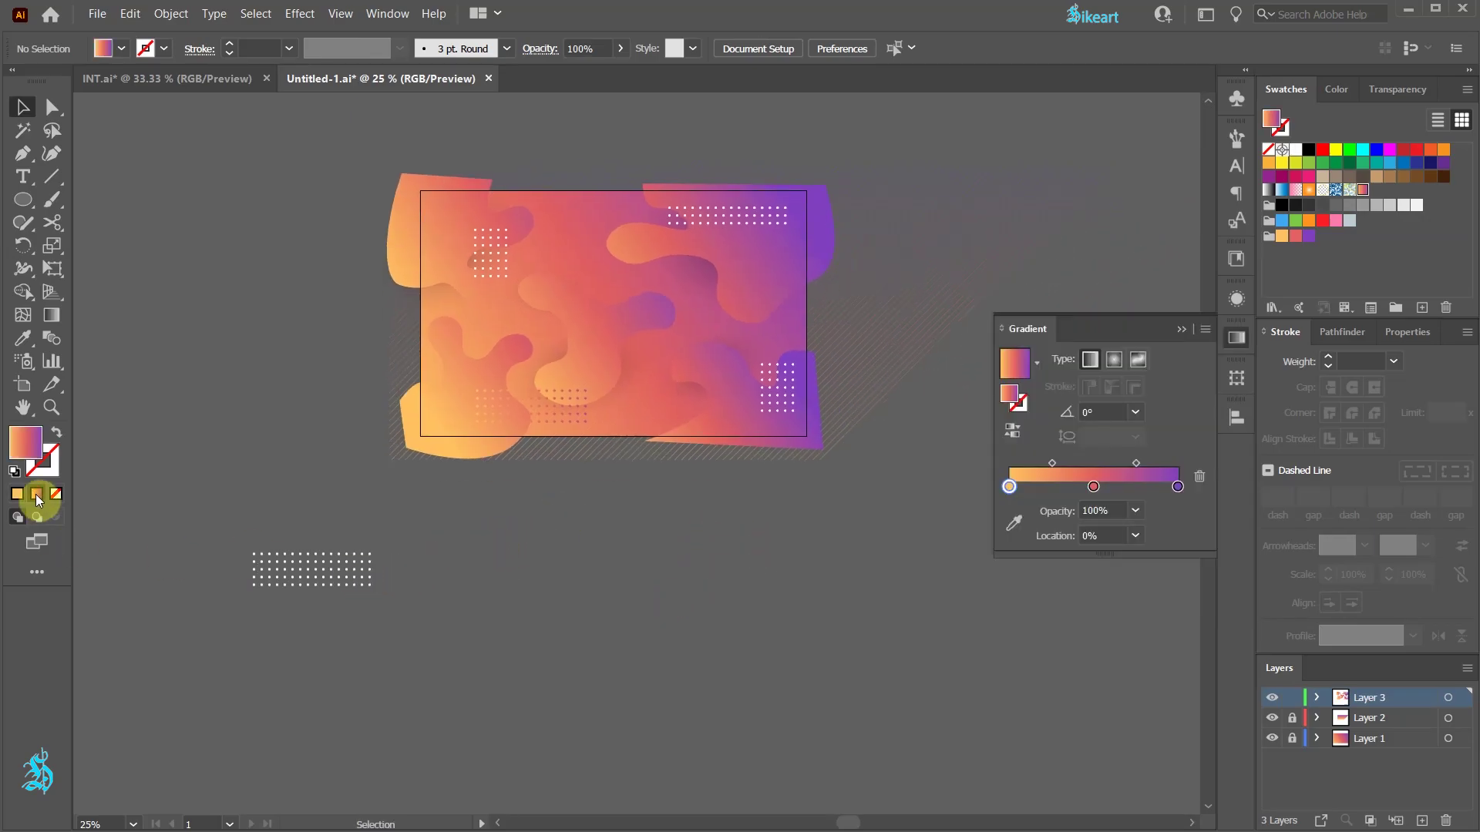
key(l)
click(538, 596)
click(762, 419)
scroll(575, 631, up, 3)
click(171, 14)
mouse_move(231, 433)
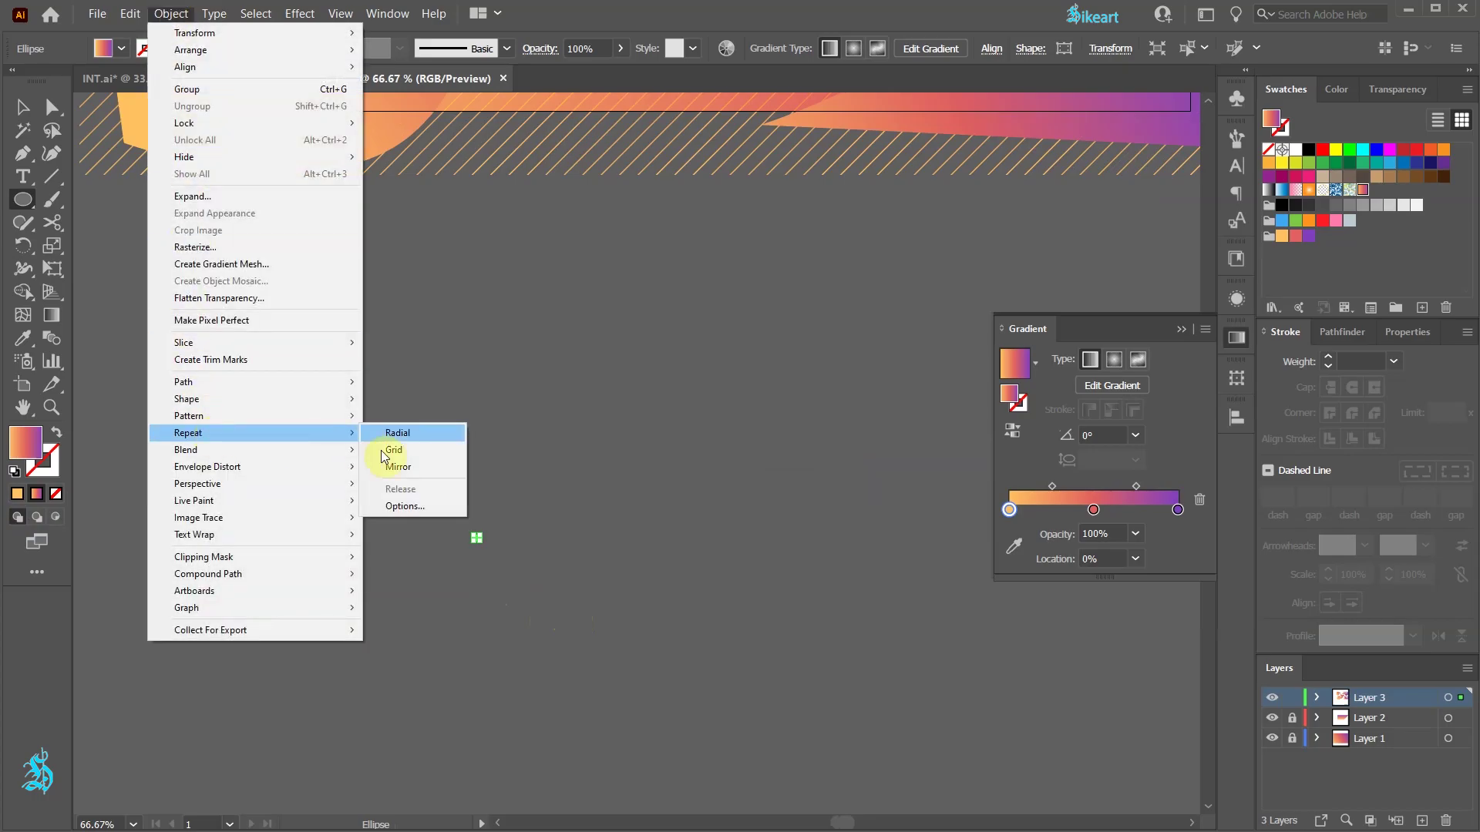
click(390, 450)
- Set the new gradient grid repeat's horizontal and vertical spacing to 20 px
drag(147, 49, 124, 48)
text(20)
drag(246, 49, 227, 50)
text(20)
key(Tab)
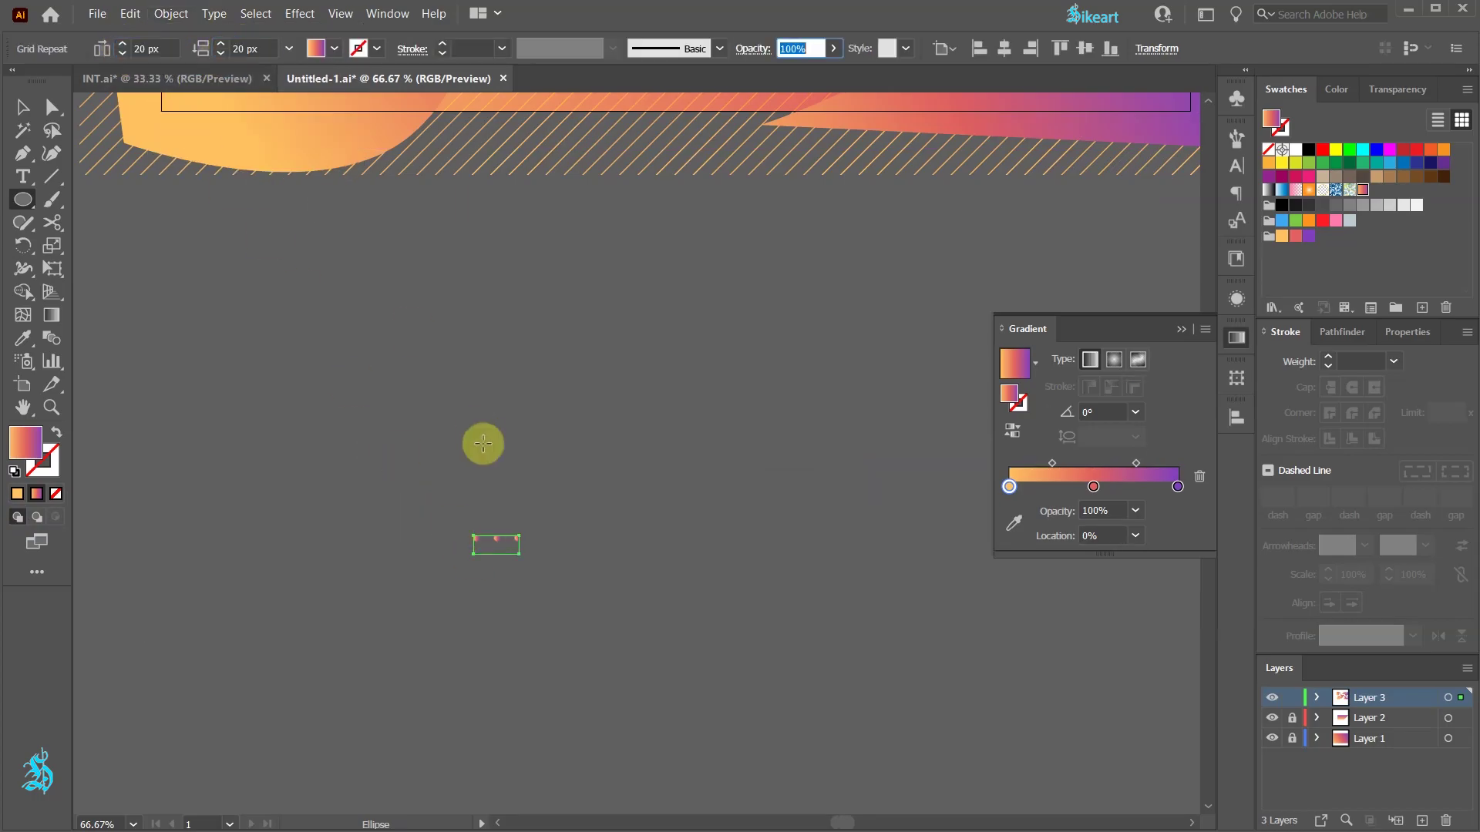
- Extend the new gradient dot grid into a tall, narrow block and trim its edges
scroll(497, 549, up, 2)
drag(544, 533, 740, 535)
drag(594, 556, 599, 766)
scroll(604, 614, down, 5)
drag(603, 642, 603, 657)
drag(629, 628, 624, 634)
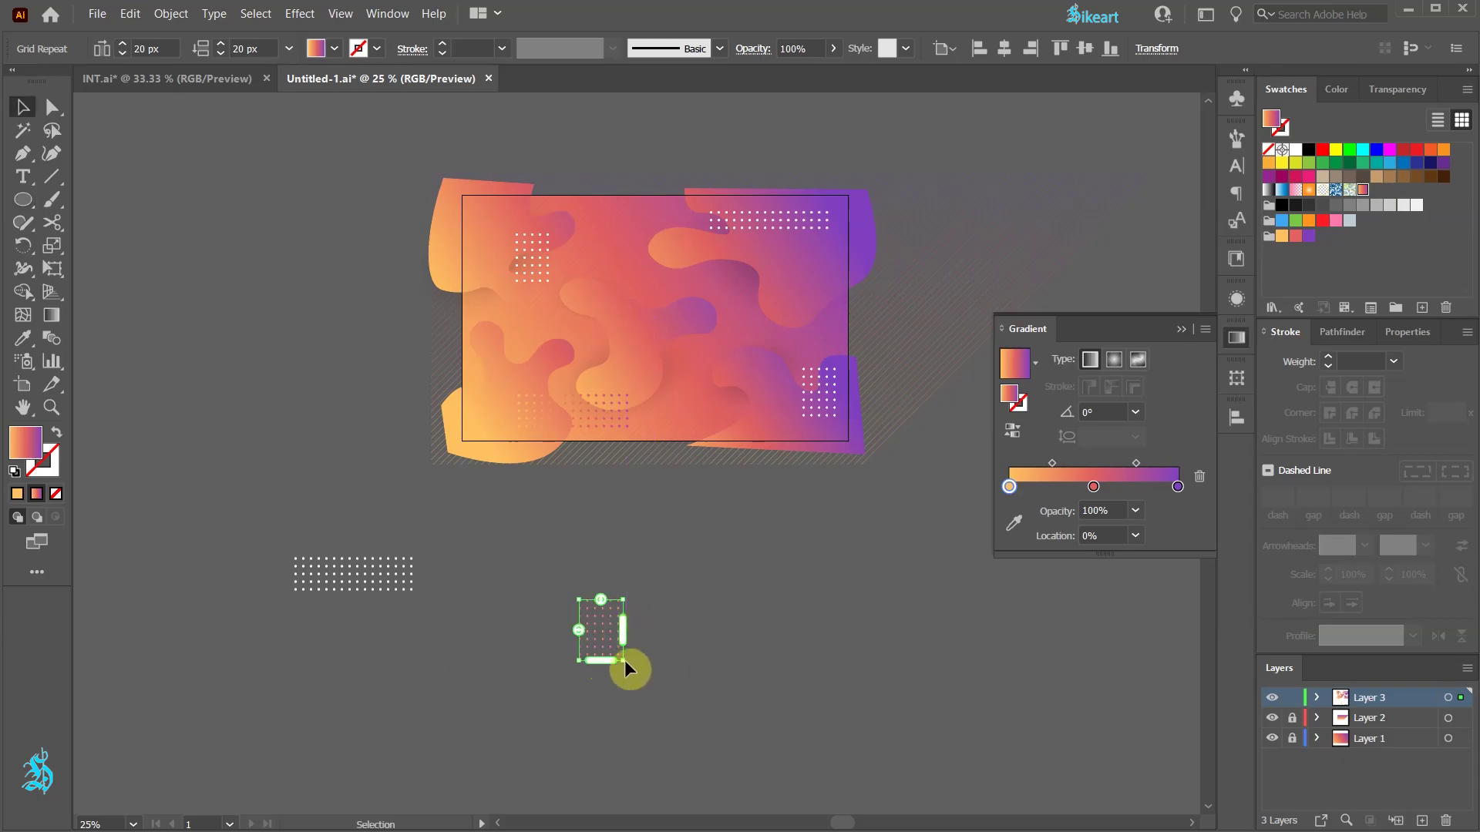
scroll(628, 671, down, 3)
drag(429, 511, 694, 512)
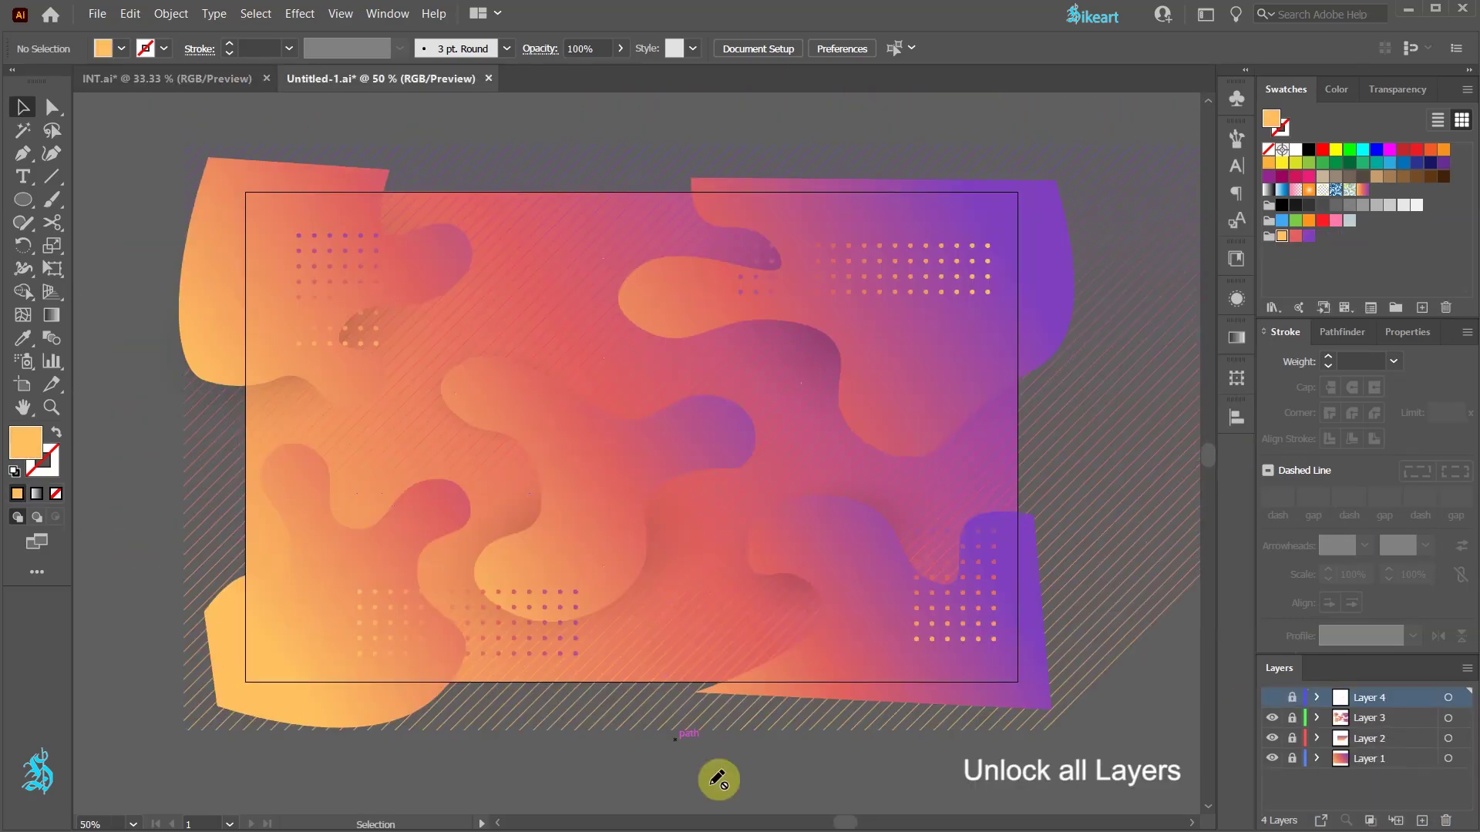
- Unlock Layers 1 to 3 and preview the artwork in Trim View with the artboard fitted to the window
drag(1293, 721, 1296, 763)
click(342, 21)
click(370, 108)
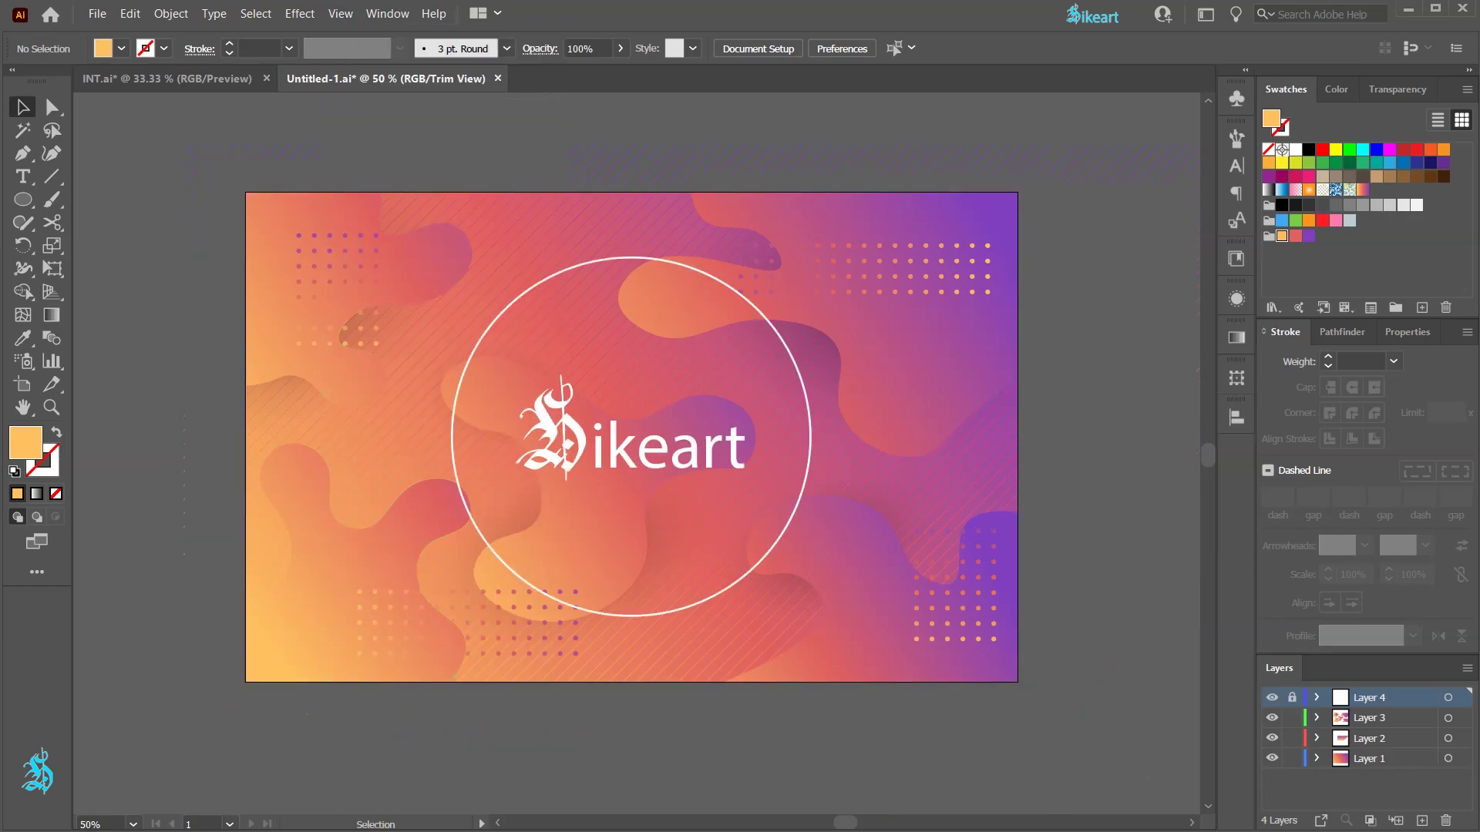
key(ctrl+0)
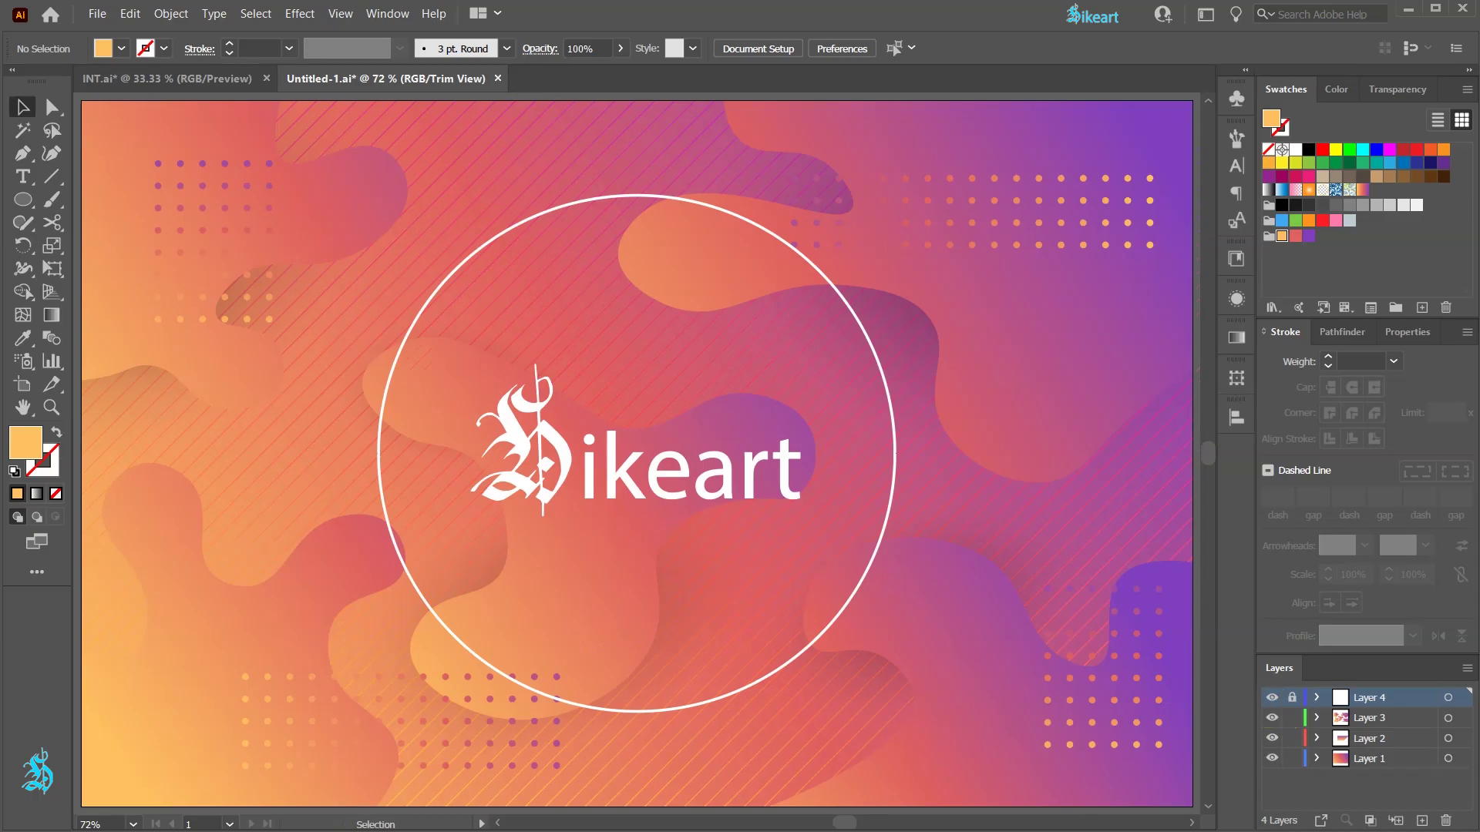